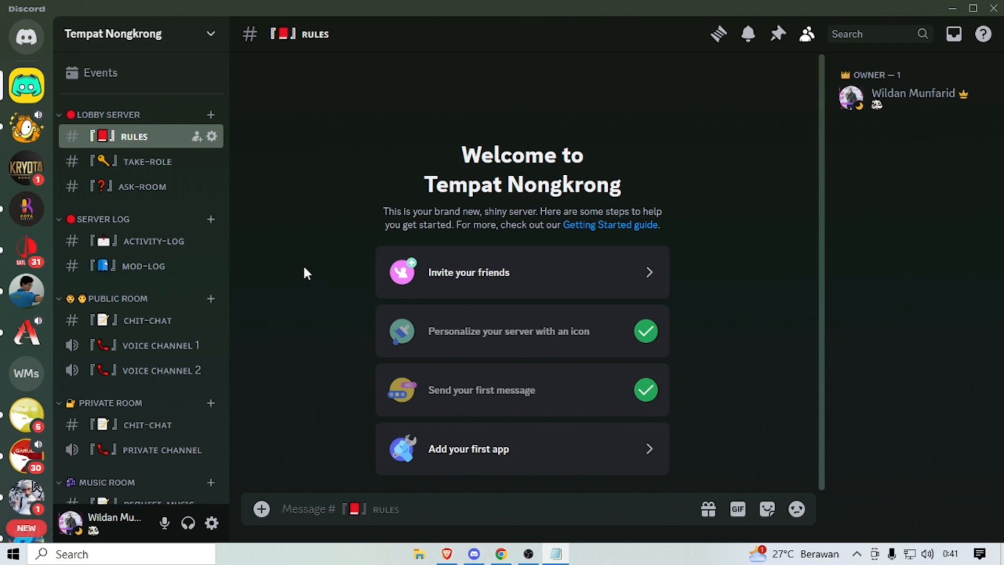
# - Open the role settings of the Tempat Nongkrong server and start editing the Owner role
pyautogui.click(175, 42)
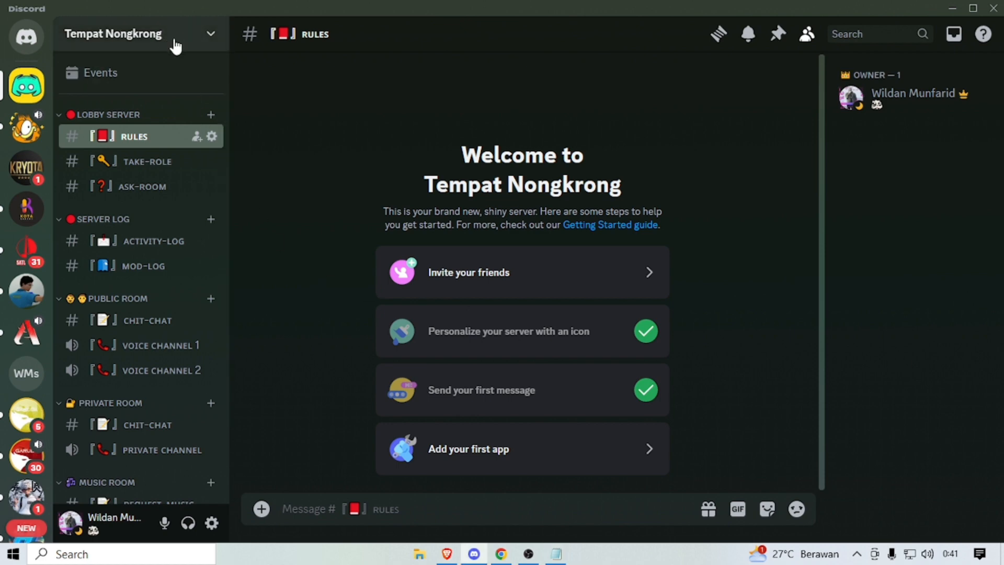
pyautogui.click(175, 42)
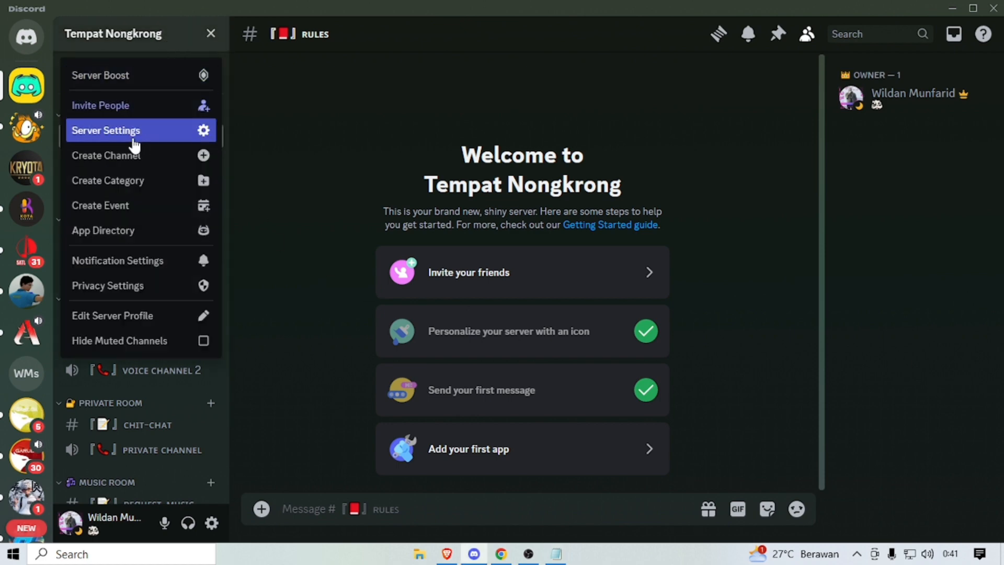
pyautogui.click(134, 140)
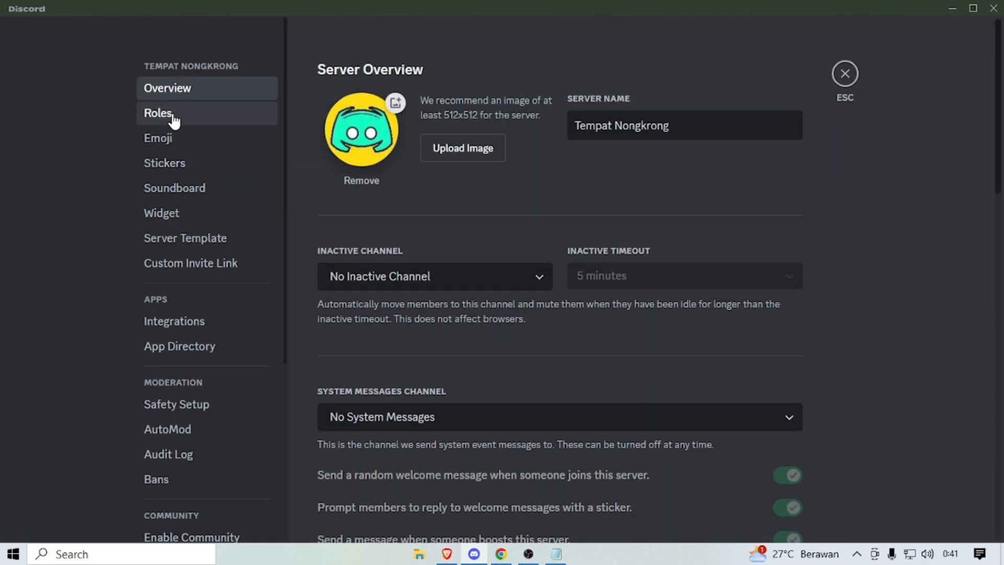
pyautogui.click(175, 120)
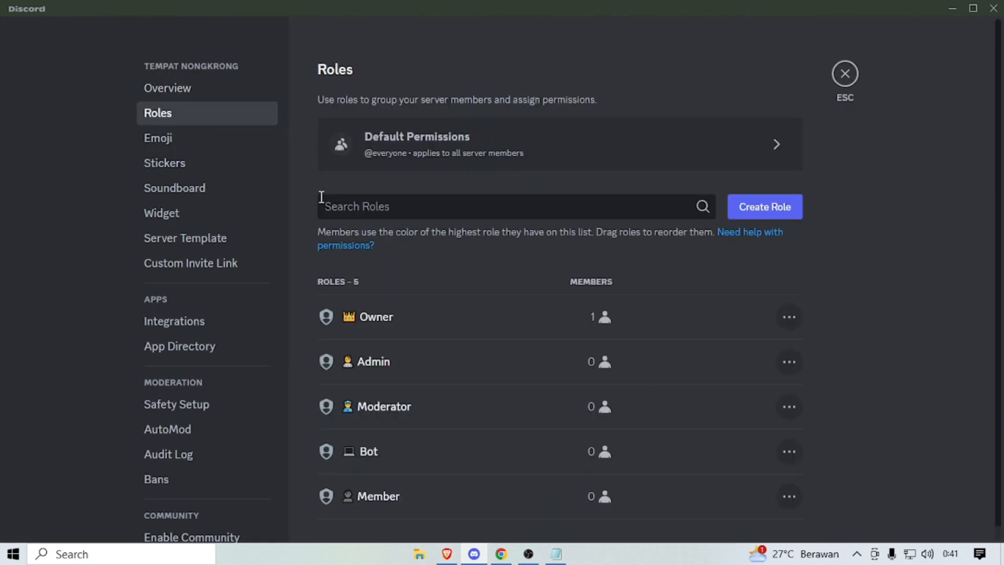
pyautogui.click(473, 334)
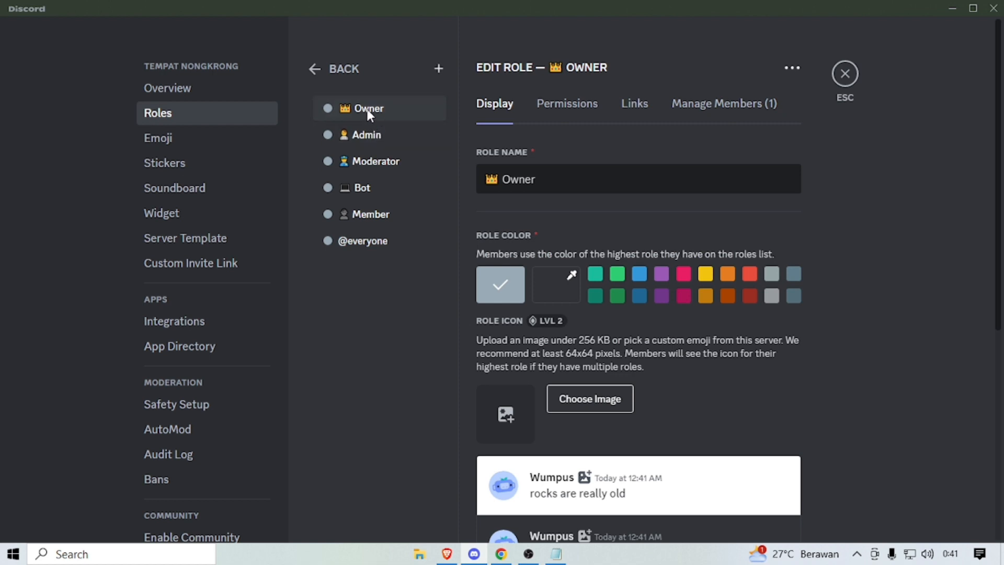
# - Set the role colors to pink for Owner, green for Admin, blue for Moderator, yellow for Bot and orange for Member
pyautogui.click(684, 273)
pyautogui.click(386, 137)
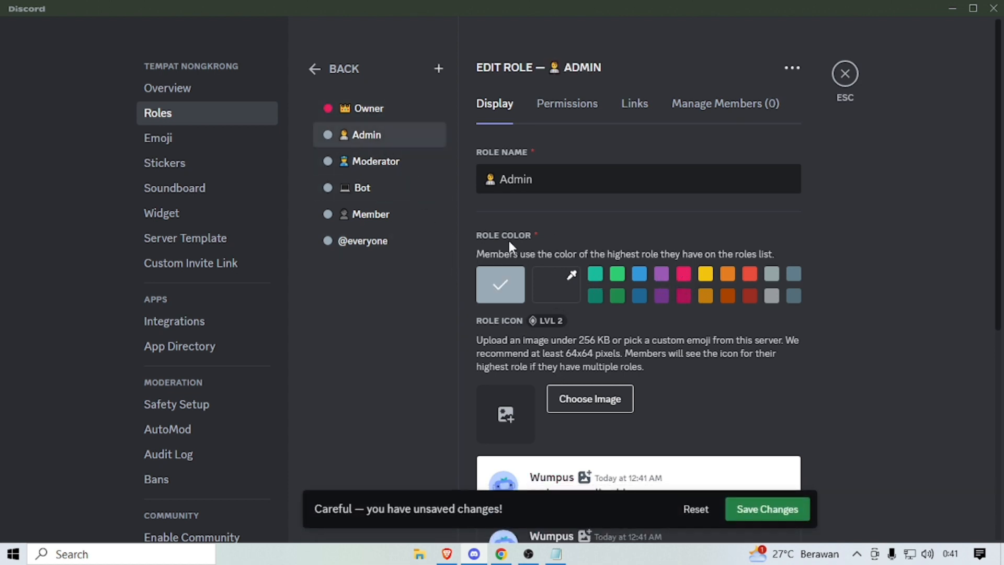
pyautogui.click(618, 275)
pyautogui.click(413, 168)
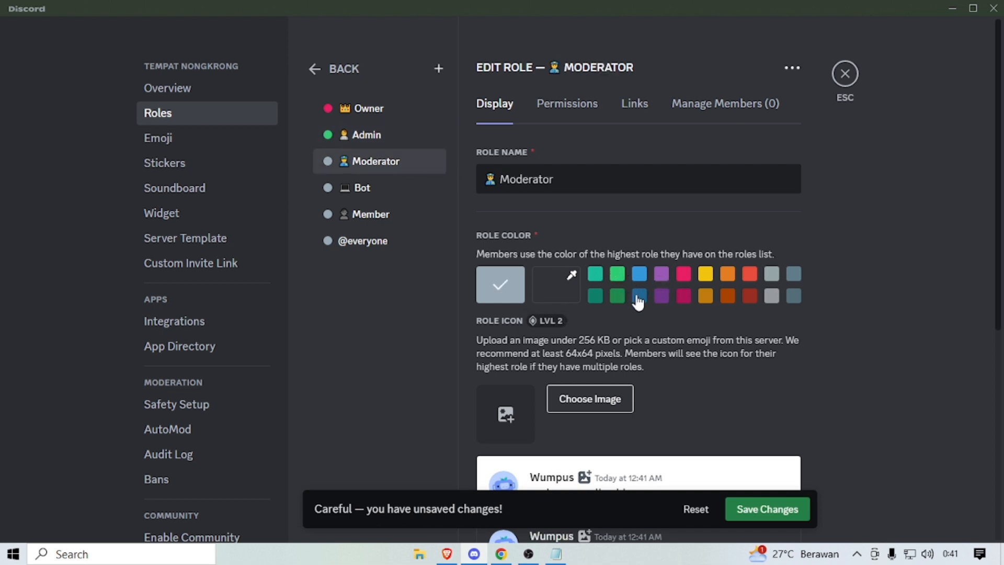
pyautogui.click(639, 273)
pyautogui.click(404, 191)
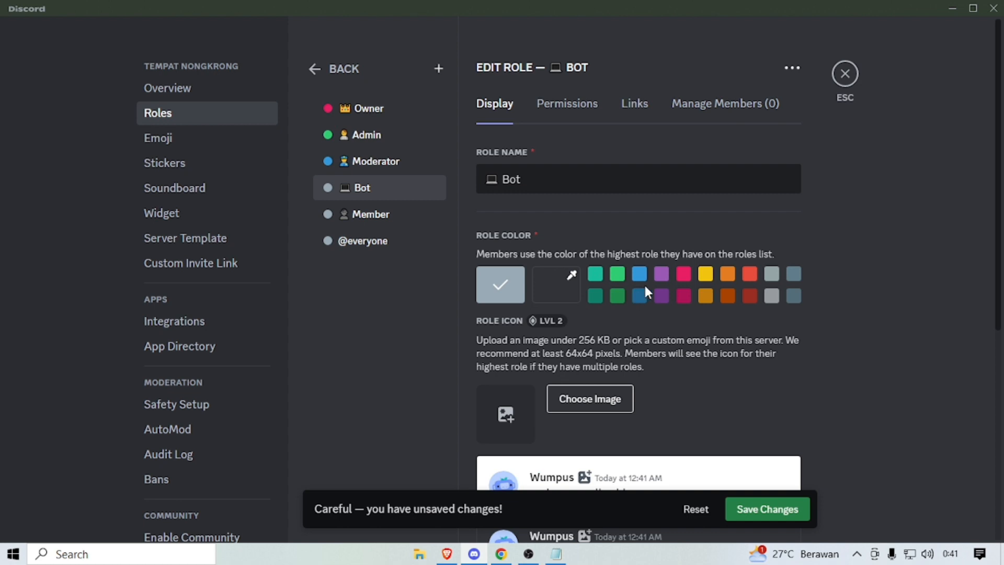
pyautogui.click(706, 276)
pyautogui.click(388, 217)
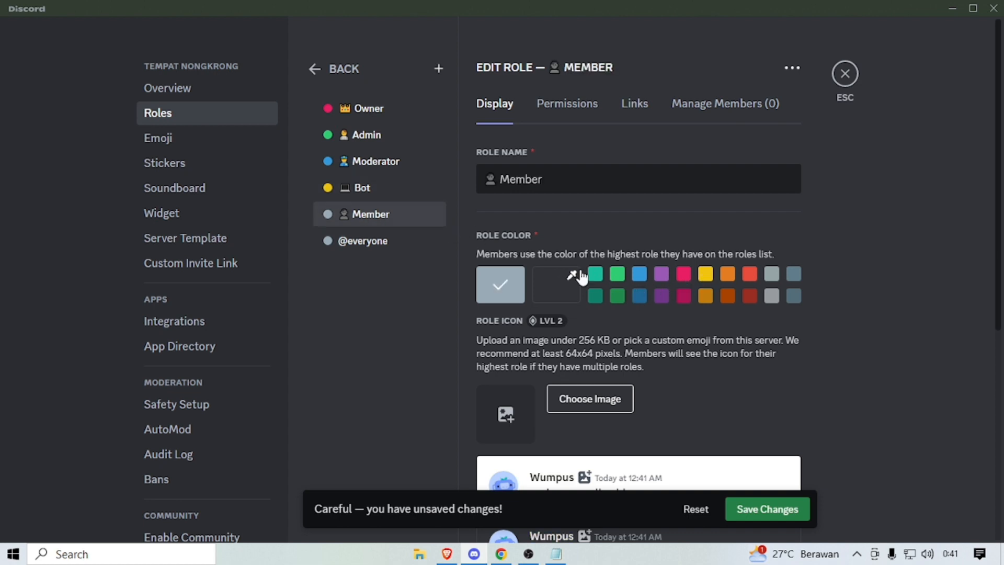
pyautogui.click(727, 274)
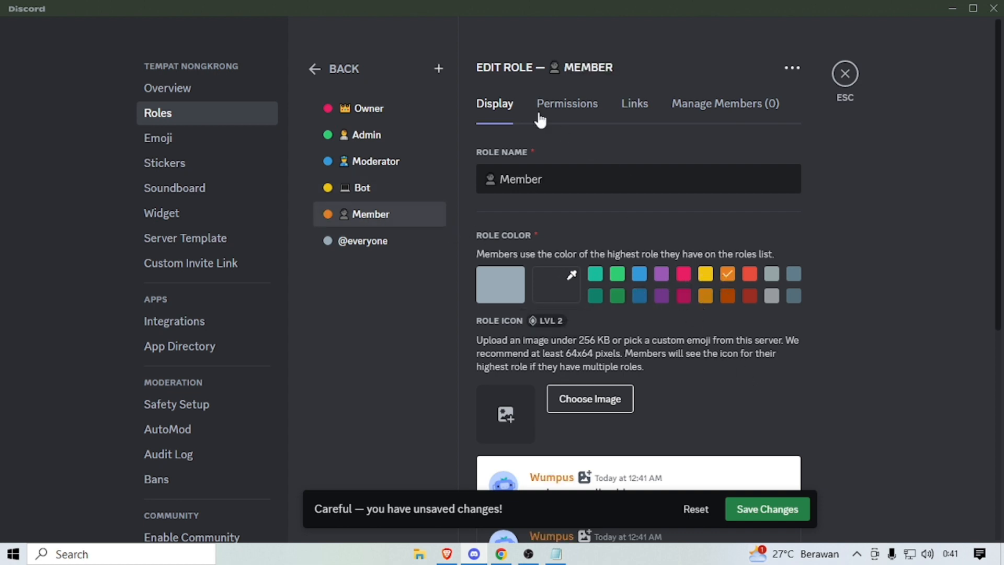
# - Enable the View Channels permission for the Owner role
pyautogui.click(358, 111)
pyautogui.click(578, 111)
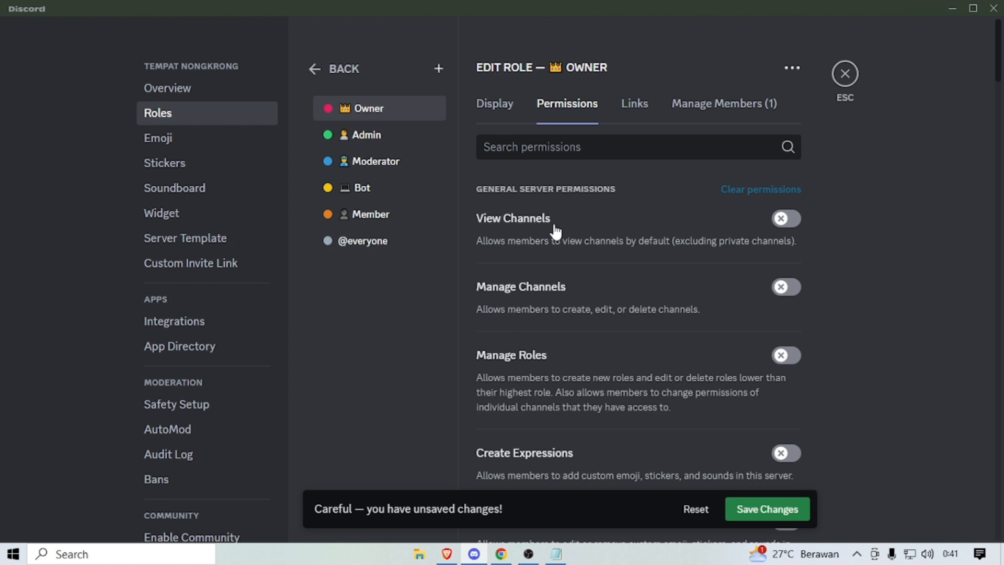
pyautogui.click(784, 218)
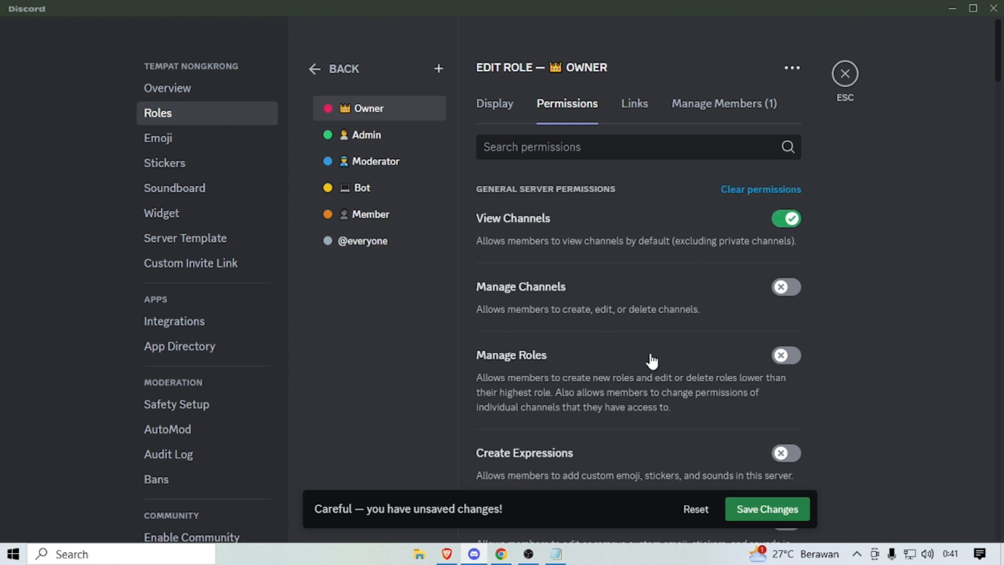
# - Grant the Owner role the Administrator permission in the advanced permissions
pyautogui.scroll(-1, 651, 361)
pyautogui.scroll(1, 736, 228)
pyautogui.scroll(-8, 676, 256)
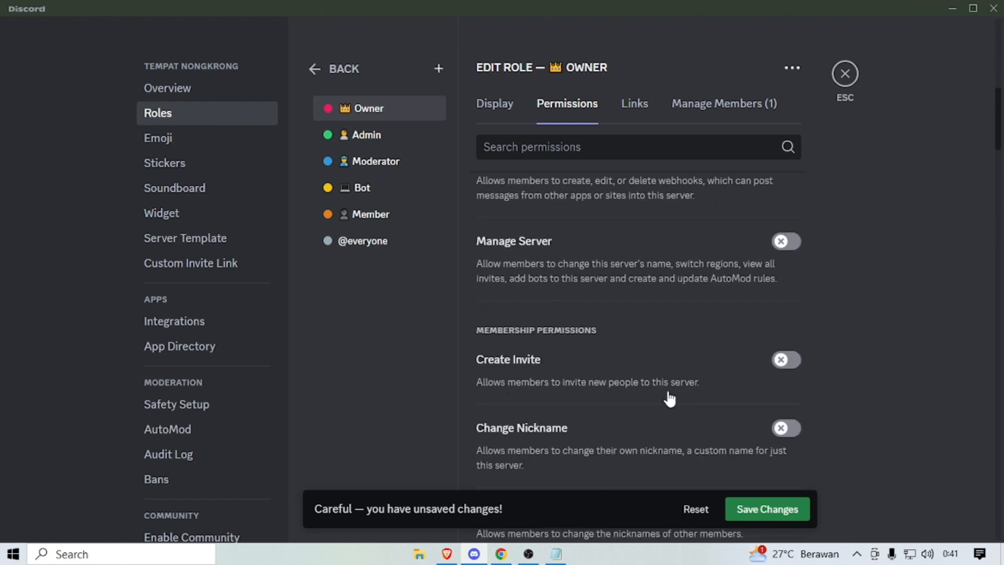
pyautogui.scroll(-8, 671, 413)
pyautogui.scroll(15, 674, 416)
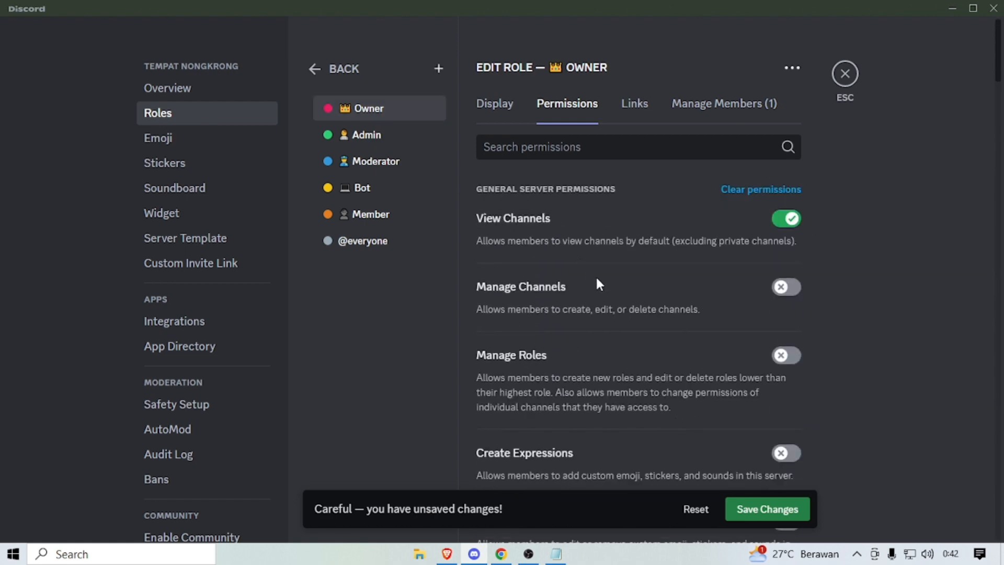
pyautogui.scroll(-20, 677, 372)
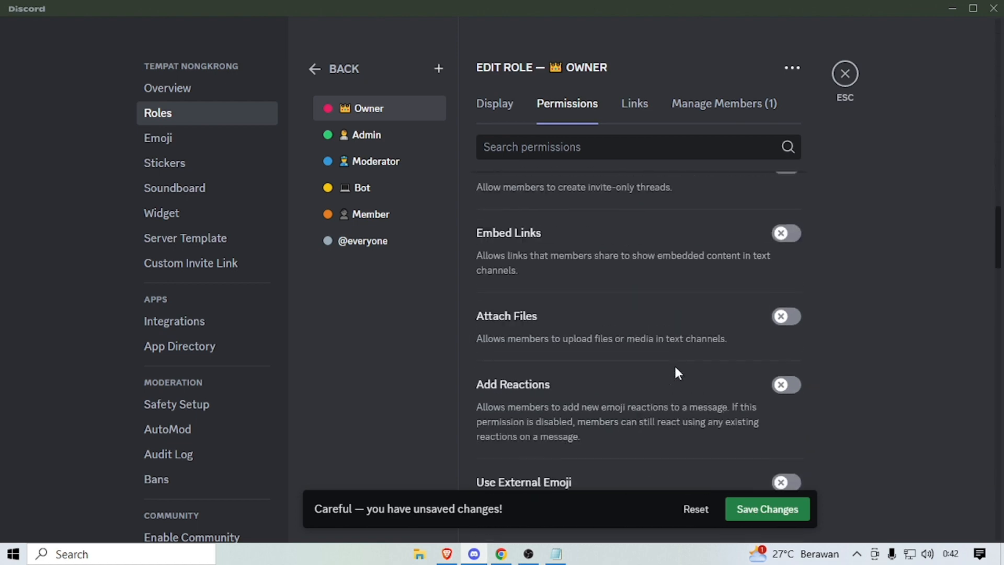
pyautogui.scroll(-20, 675, 369)
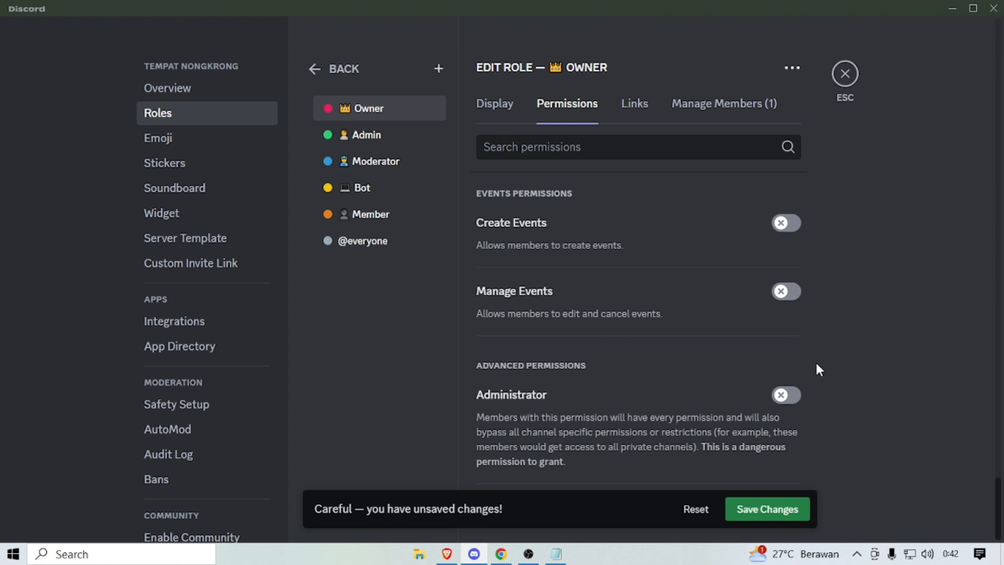
pyautogui.click(784, 395)
pyautogui.scroll(8, 771, 372)
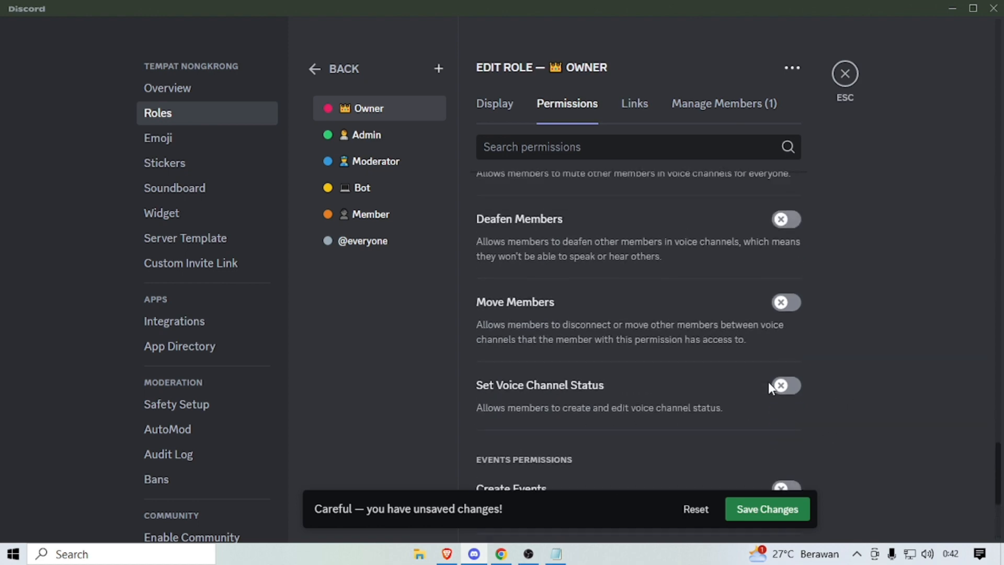
pyautogui.scroll(12, 769, 387)
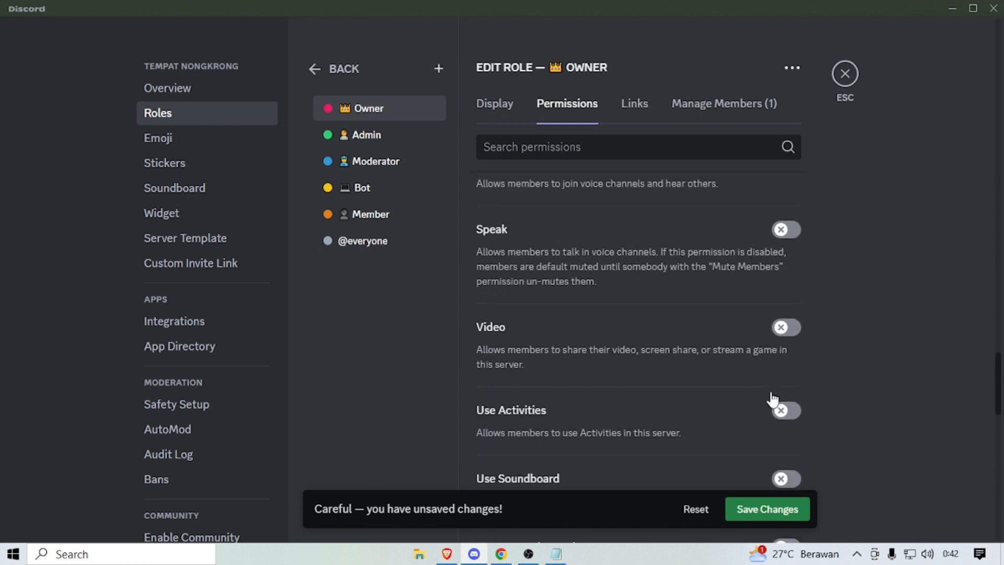
pyautogui.scroll(4, 773, 400)
pyautogui.scroll(-12, 773, 398)
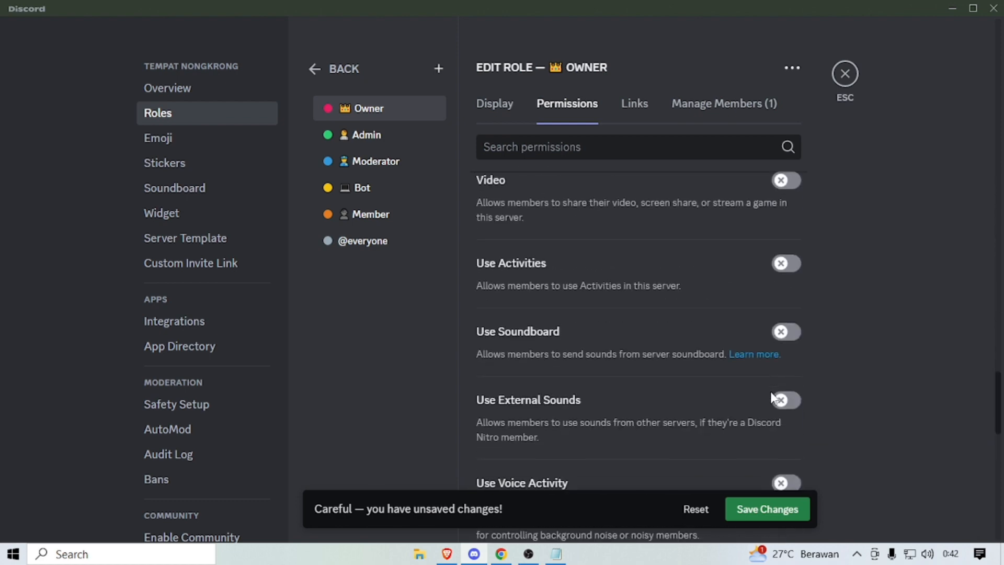
pyautogui.scroll(-10, 773, 399)
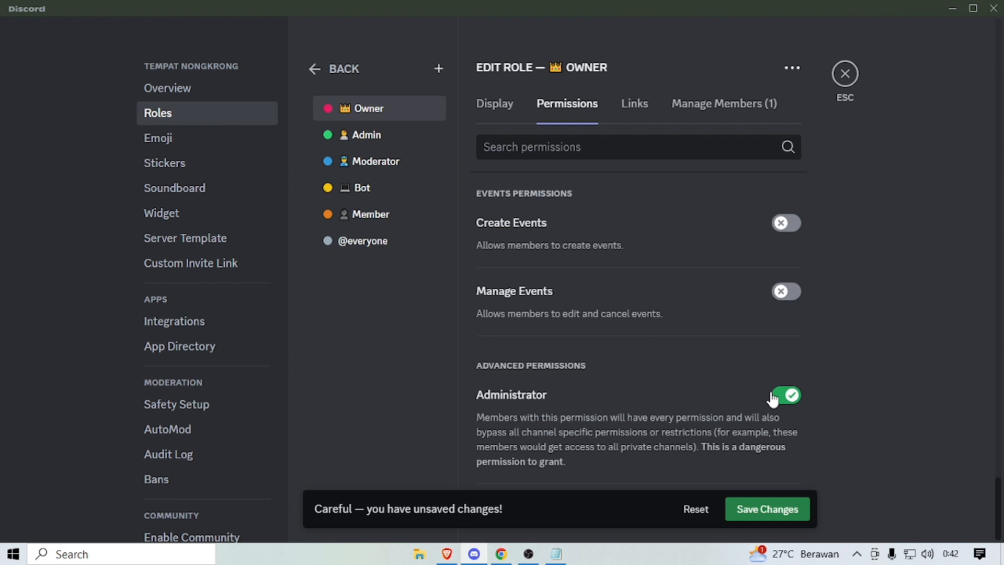
# - Grant the Admin role the Administrator permission, leaving Create Events switched off
pyautogui.click(355, 148)
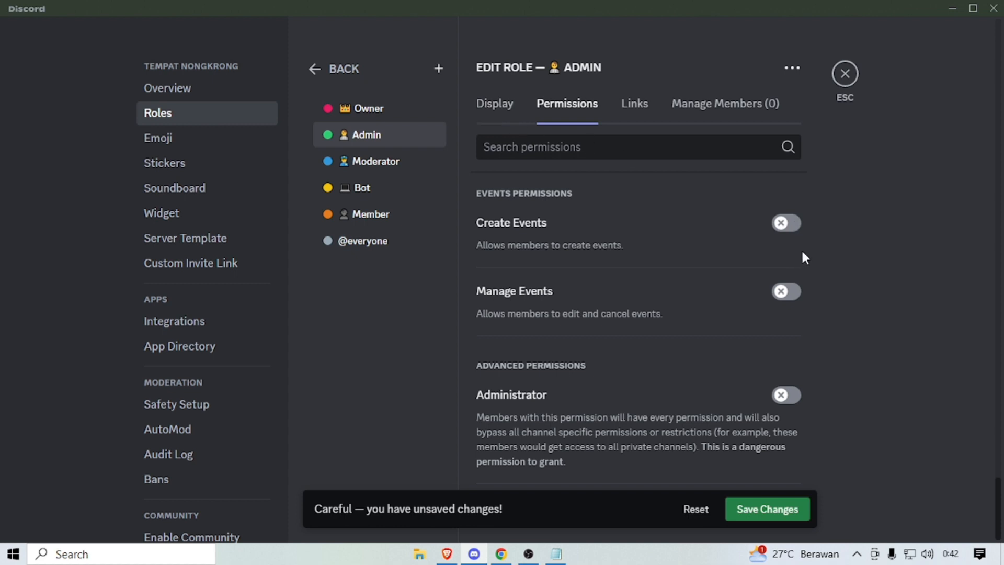
pyautogui.click(789, 230)
pyautogui.scroll(5, 668, 368)
pyautogui.scroll(-4, 668, 375)
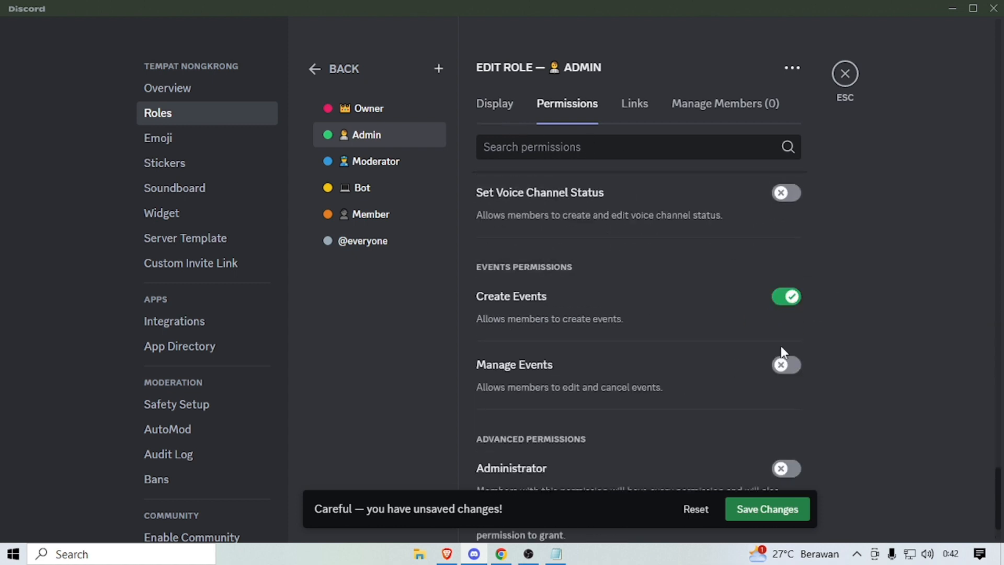
pyautogui.click(785, 300)
pyautogui.scroll(5, 708, 325)
pyautogui.scroll(-6, 724, 404)
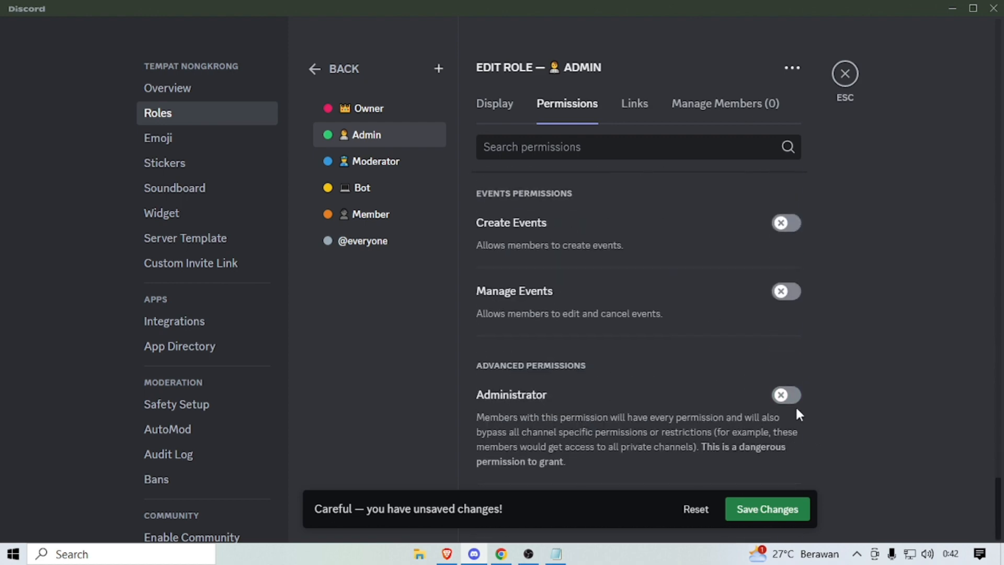
pyautogui.click(787, 402)
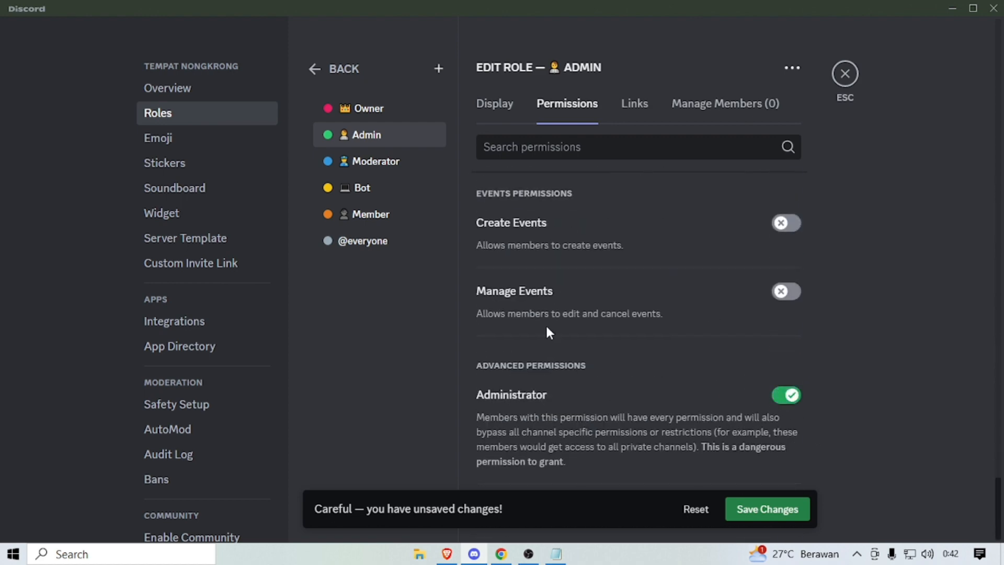
# - Enable the View Channels permission for the Moderator role
pyautogui.click(389, 162)
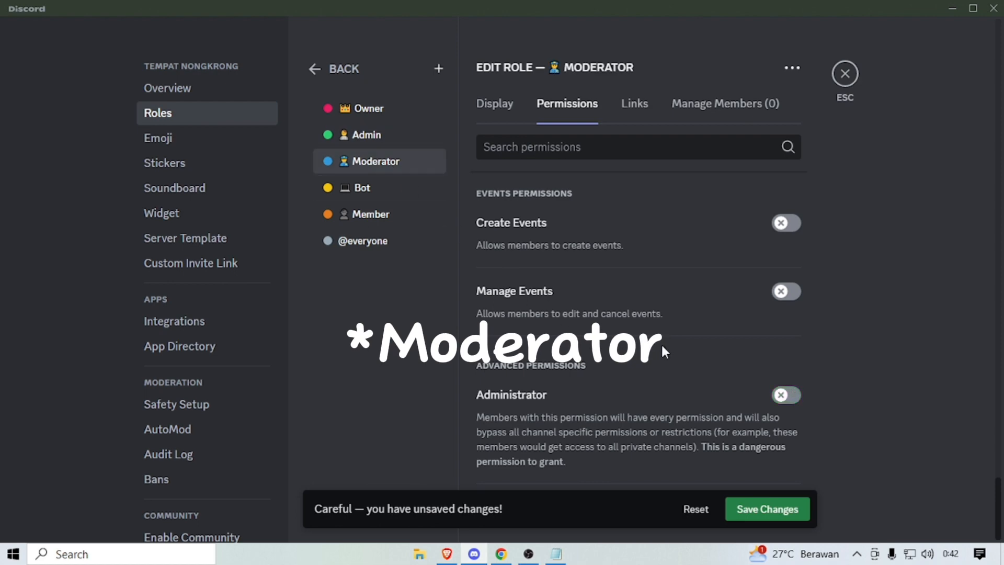
pyautogui.scroll(5, 677, 347)
pyautogui.scroll(15, 679, 351)
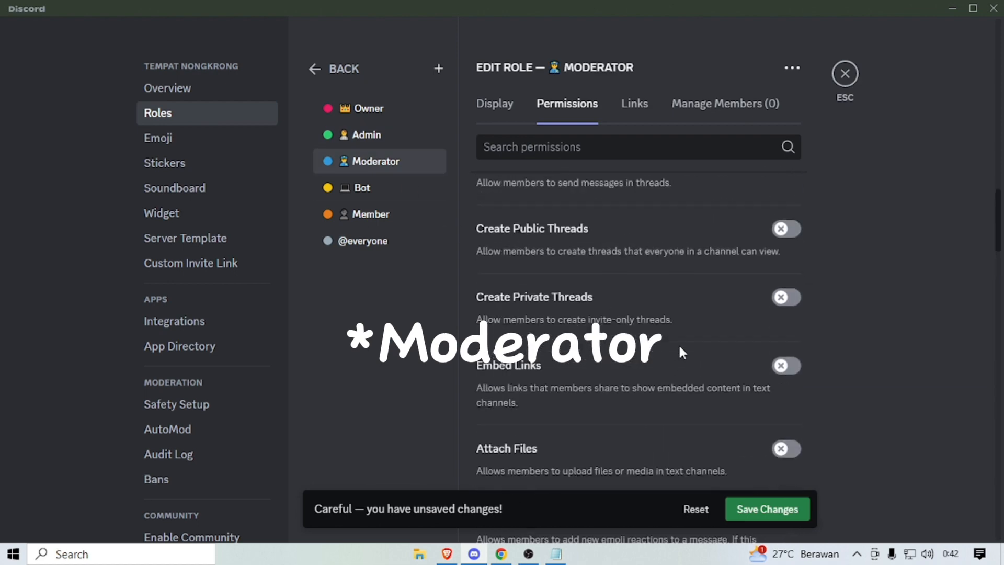
pyautogui.scroll(5, 679, 343)
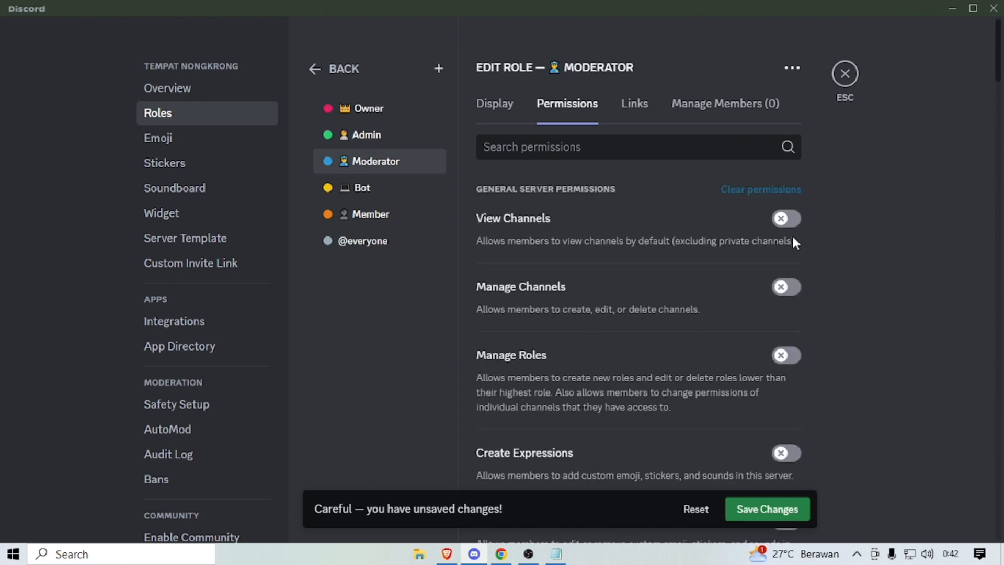
pyautogui.click(789, 226)
# - Enable the Manage Server permission in the Moderator role's general server permissions
pyautogui.scroll(-6, 654, 368)
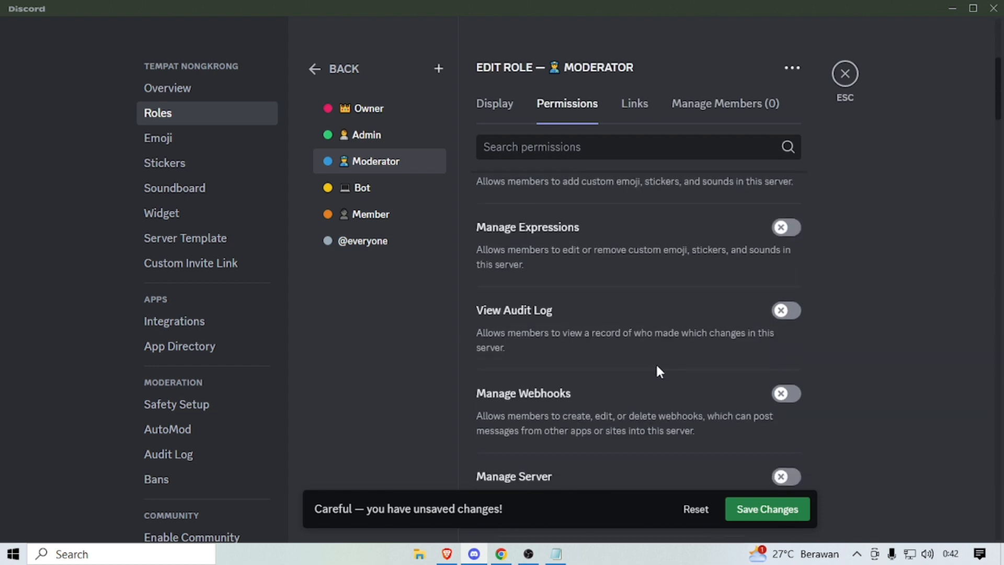
pyautogui.scroll(-2, 658, 371)
pyautogui.scroll(-4, 657, 367)
pyautogui.scroll(3, 657, 369)
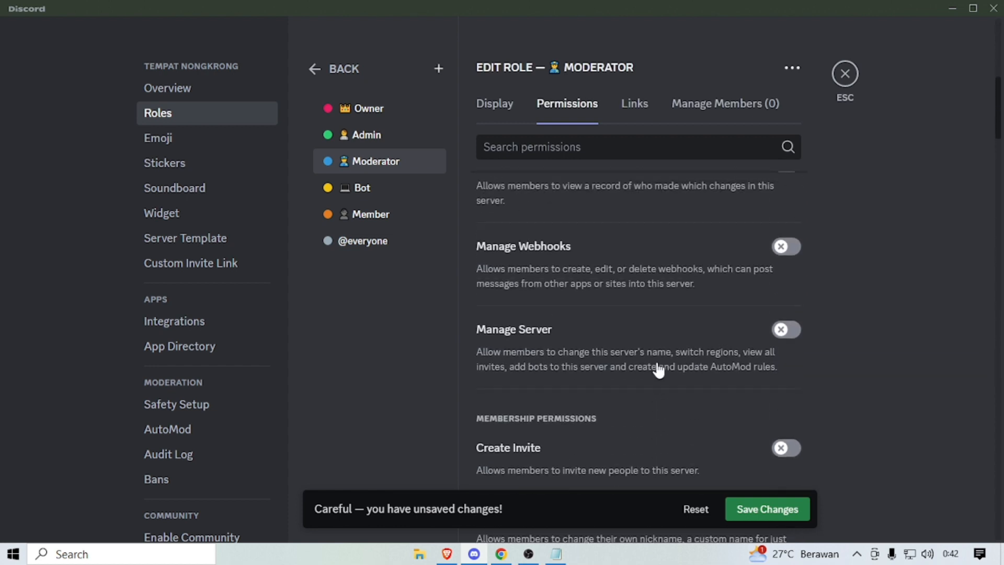
pyautogui.scroll(-3, 660, 369)
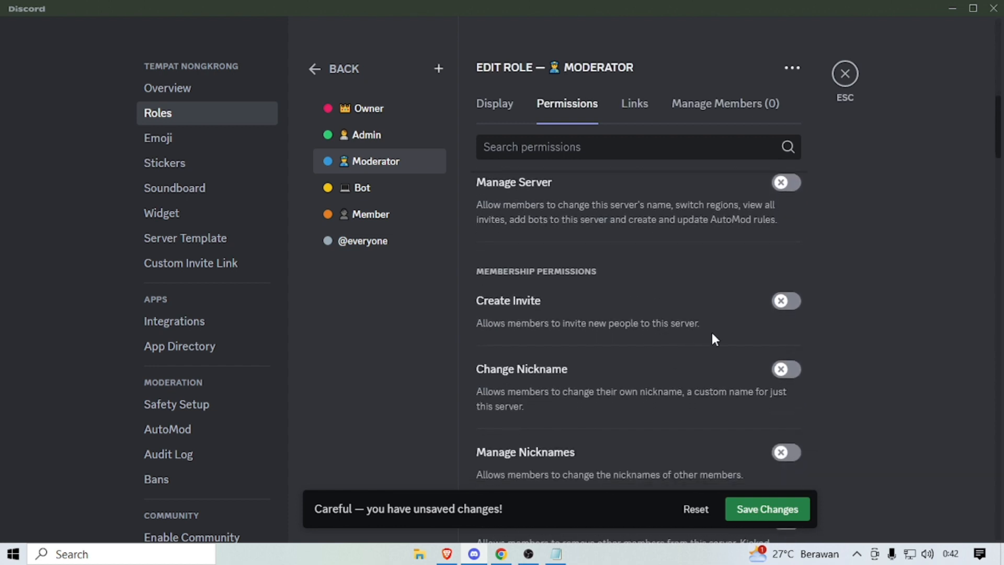
pyautogui.scroll(2, 713, 336)
pyautogui.click(783, 256)
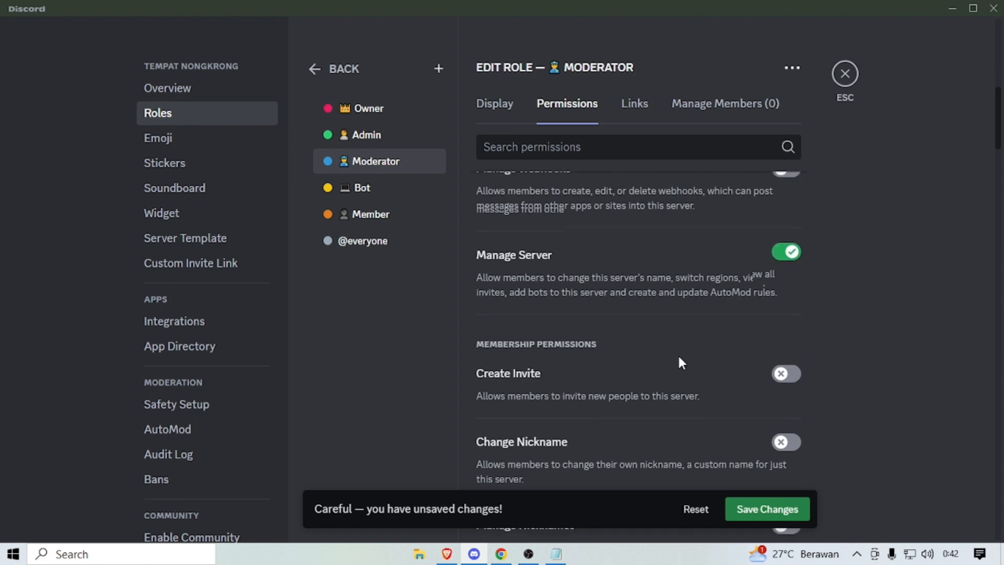
# - Enable the Create Invite, Change Nickname and Manage Nicknames permissions for the Moderator role
pyautogui.scroll(-4, 678, 353)
pyautogui.scroll(5, 677, 353)
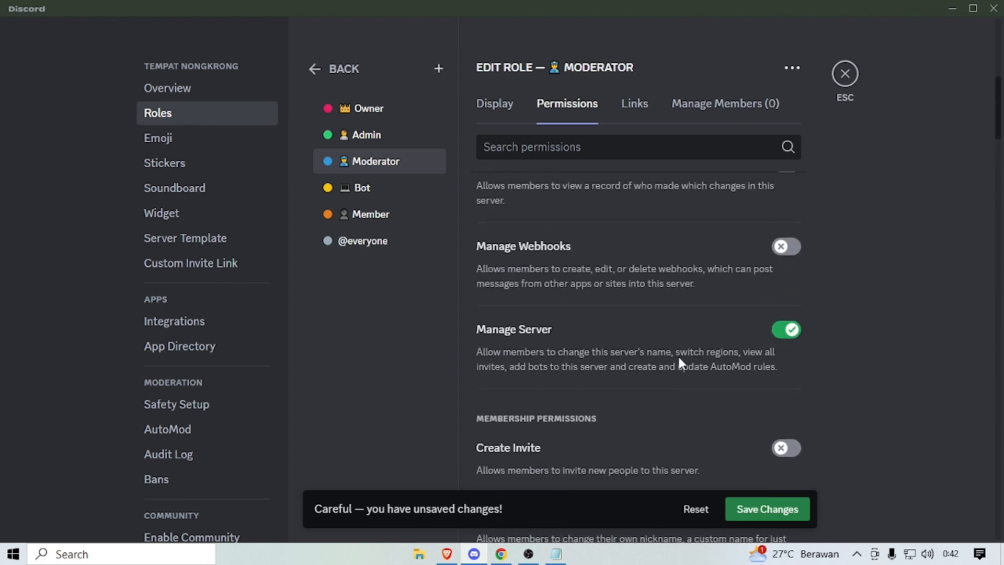
pyautogui.scroll(-9, 680, 361)
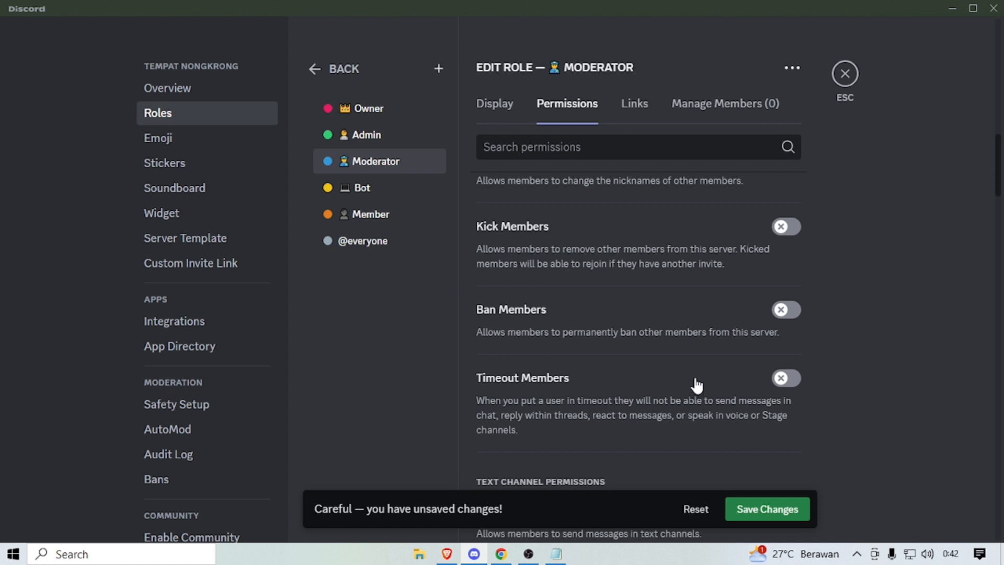
pyautogui.scroll(4, 696, 390)
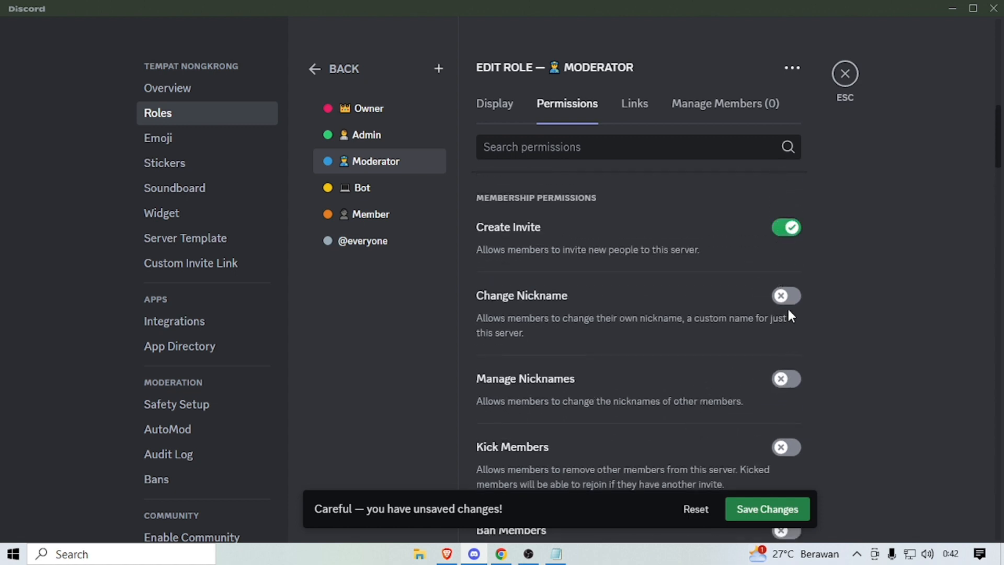
pyautogui.click(786, 296)
pyautogui.click(785, 379)
pyautogui.scroll(-3, 729, 402)
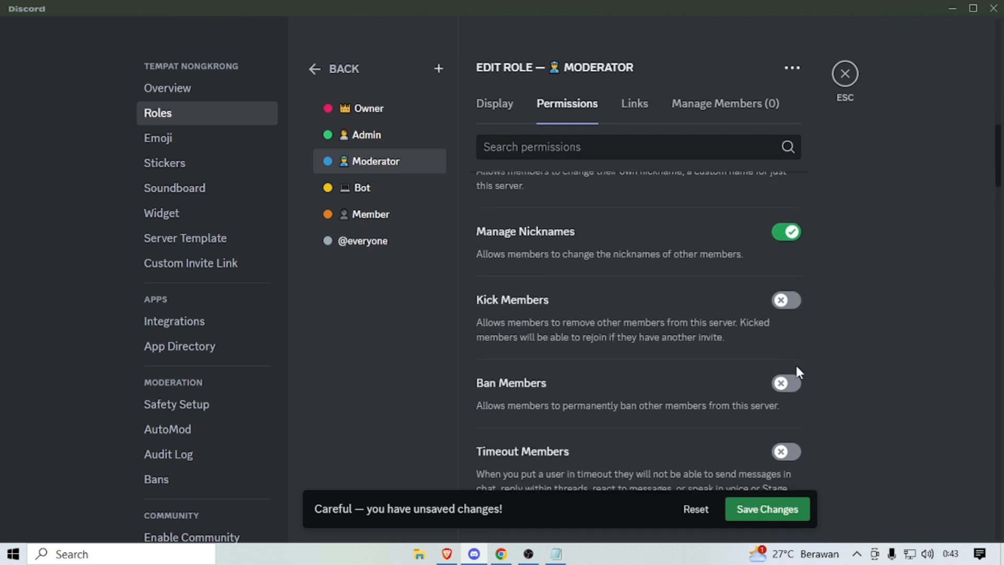
# - Enable the Kick Members, Ban Members and Timeout Members permissions for the Moderator role
pyautogui.click(784, 304)
pyautogui.scroll(-3, 779, 398)
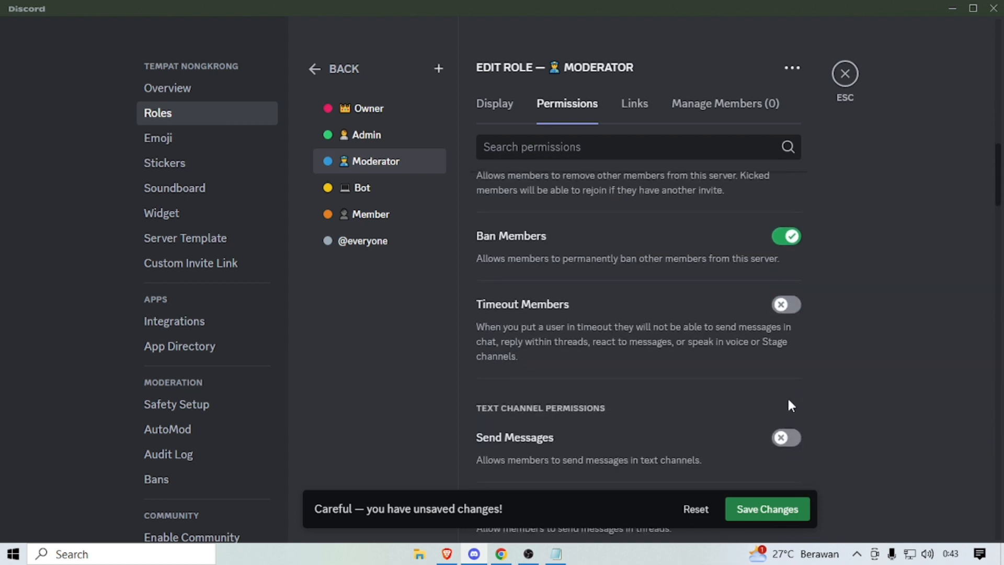
pyautogui.click(783, 308)
pyautogui.scroll(-3, 728, 433)
# - Enable Send Messages and Add Reactions in the Moderator role's text channel permissions
pyautogui.click(785, 290)
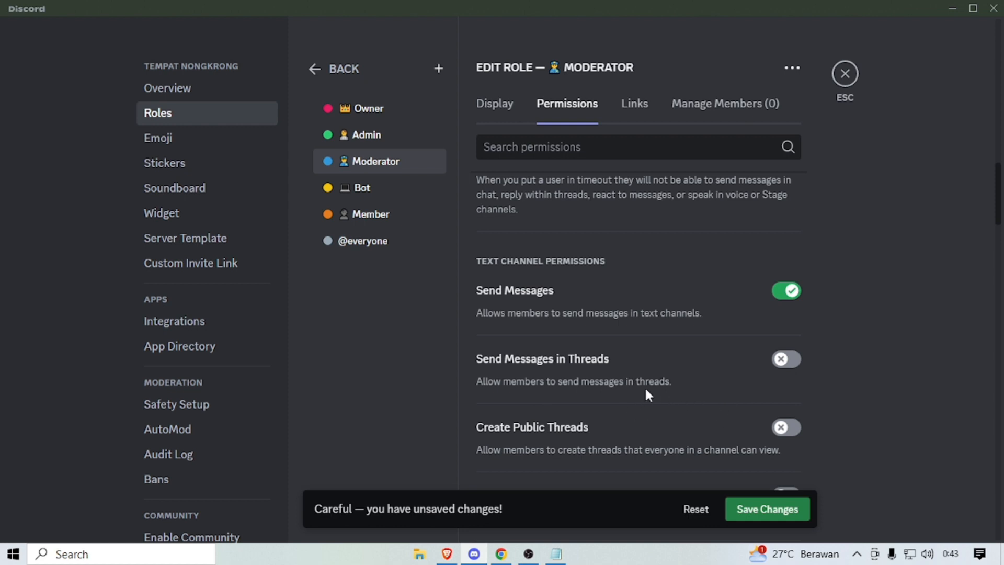
pyautogui.scroll(-3, 557, 392)
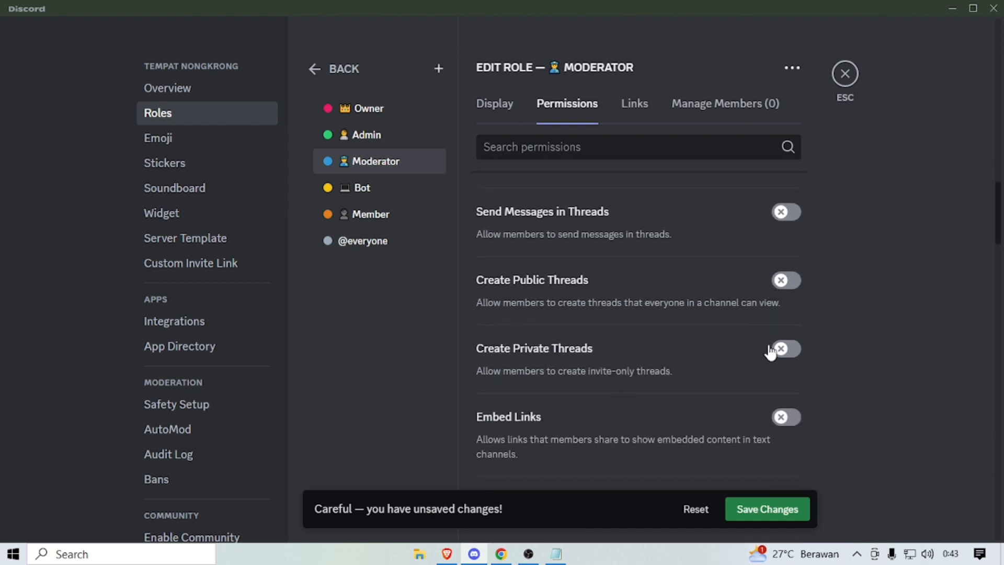
pyautogui.scroll(-3, 761, 393)
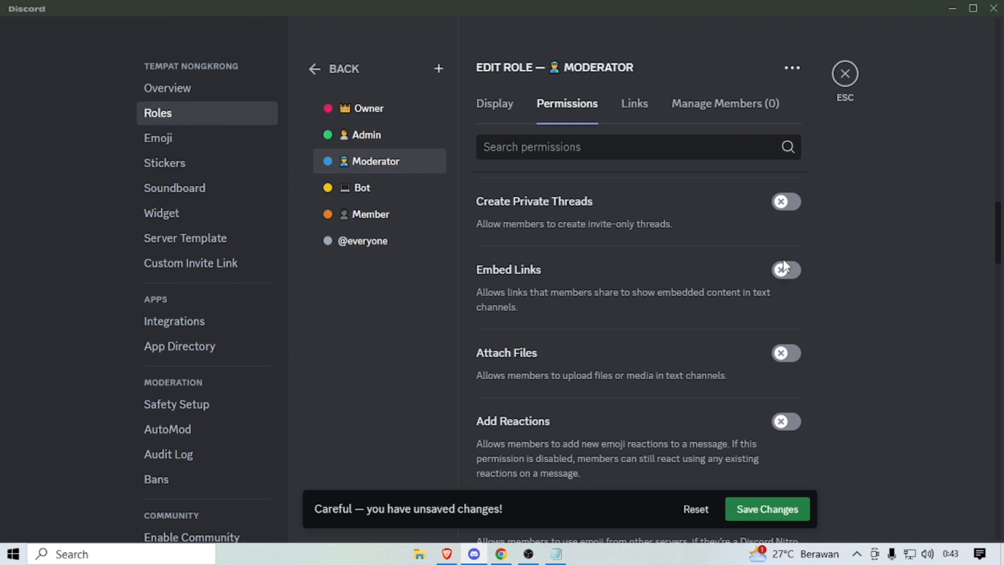
pyautogui.click(790, 421)
pyautogui.scroll(-3, 750, 303)
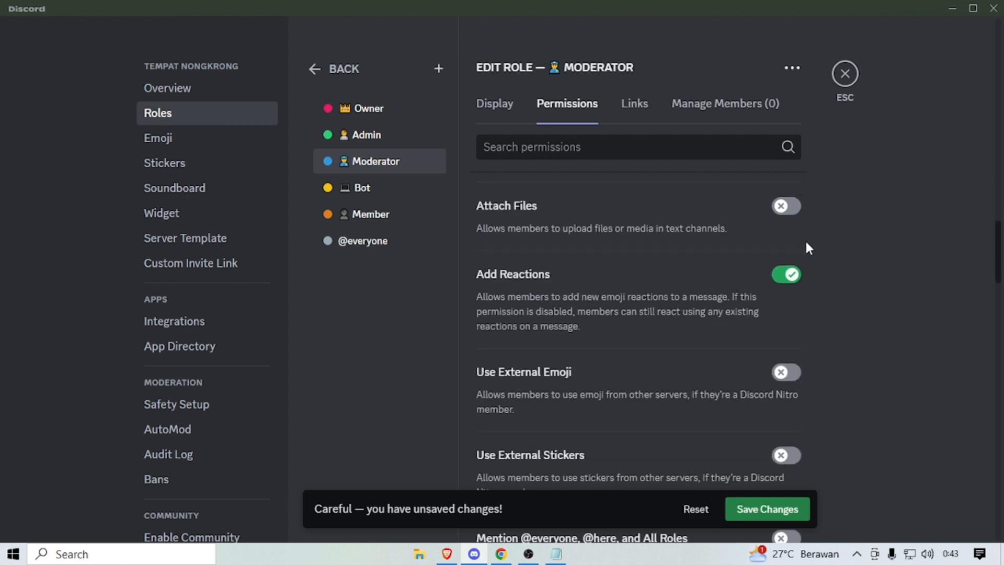
pyautogui.scroll(2, 805, 251)
pyautogui.click(780, 197)
pyautogui.scroll(-3, 754, 419)
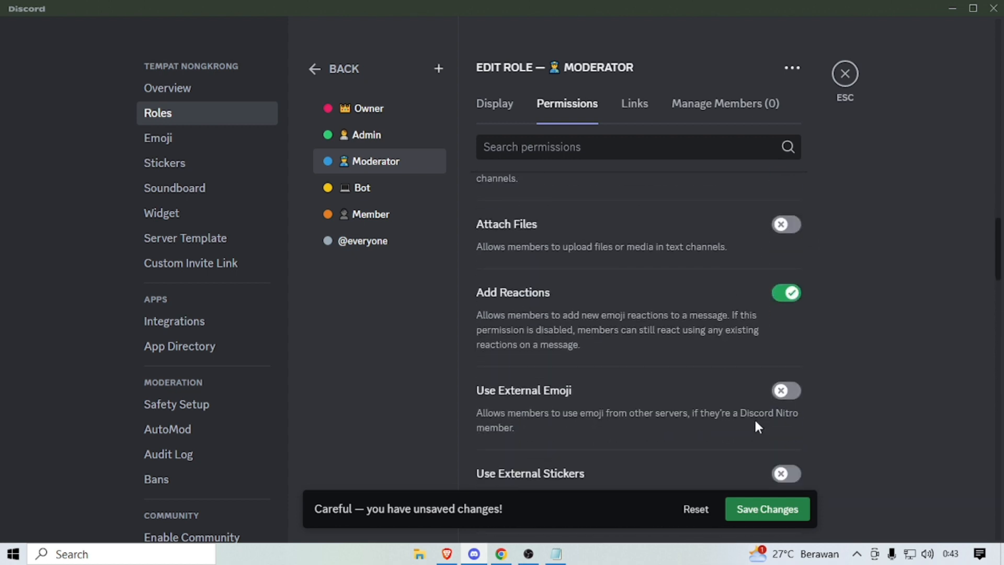
# - Enable the Manage Messages permission for the Moderator role
pyautogui.scroll(-3, 804, 407)
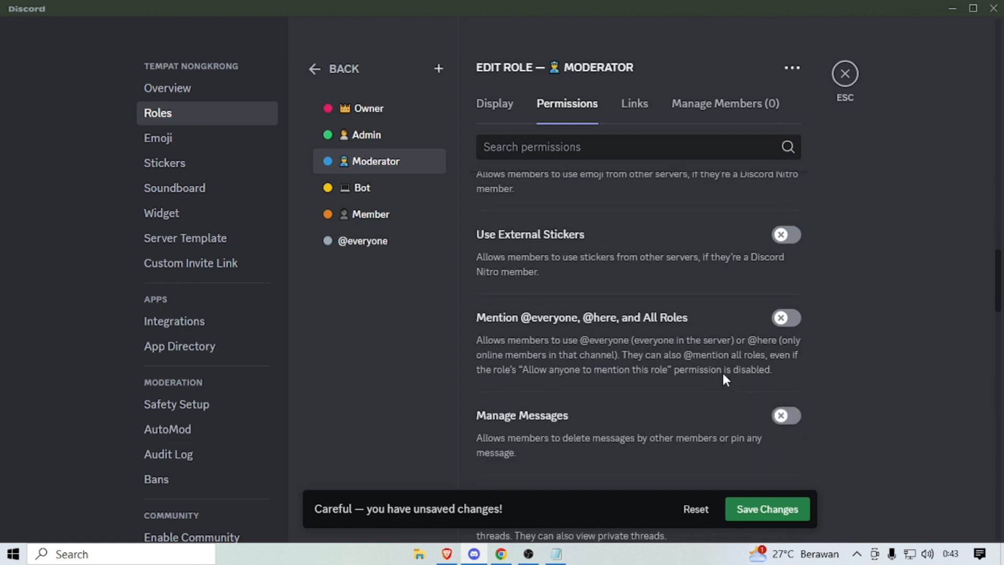
pyautogui.scroll(-3, 723, 373)
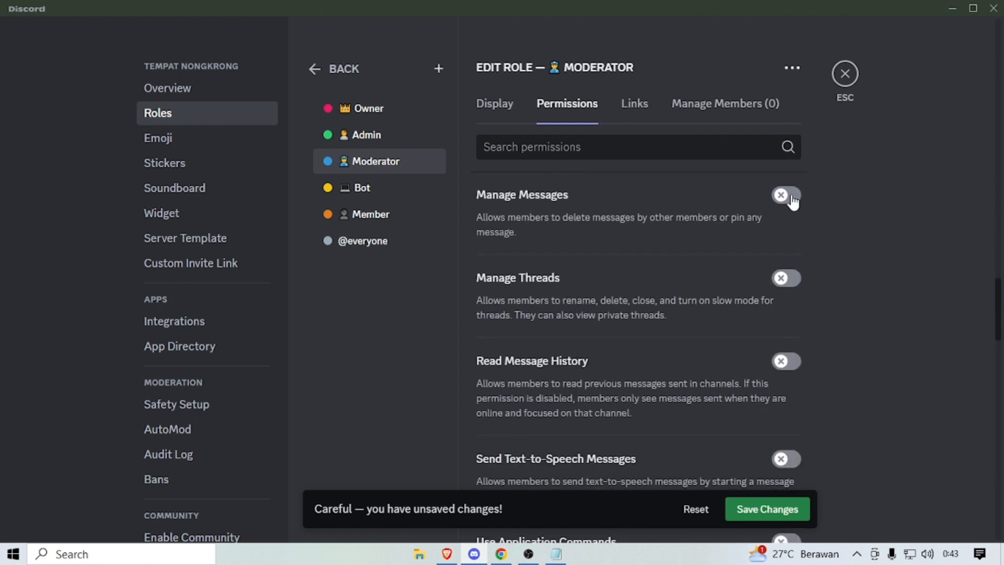
pyautogui.click(787, 195)
# - Enable Move Members, Deafen Members and Mute Members in the Moderator role's voice channel permissions
pyautogui.scroll(-3, 764, 403)
pyautogui.scroll(-3, 758, 402)
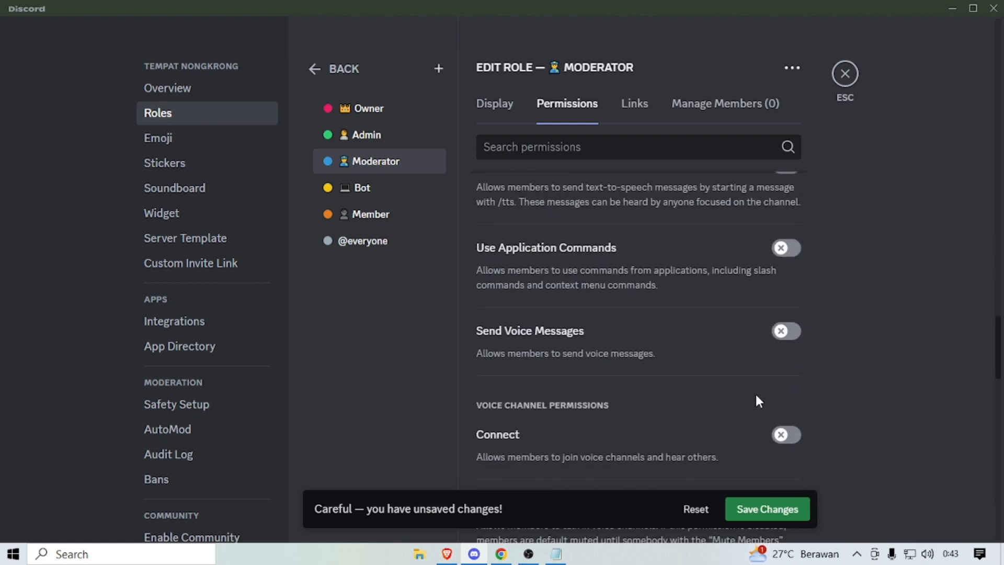
pyautogui.scroll(-4, 769, 360)
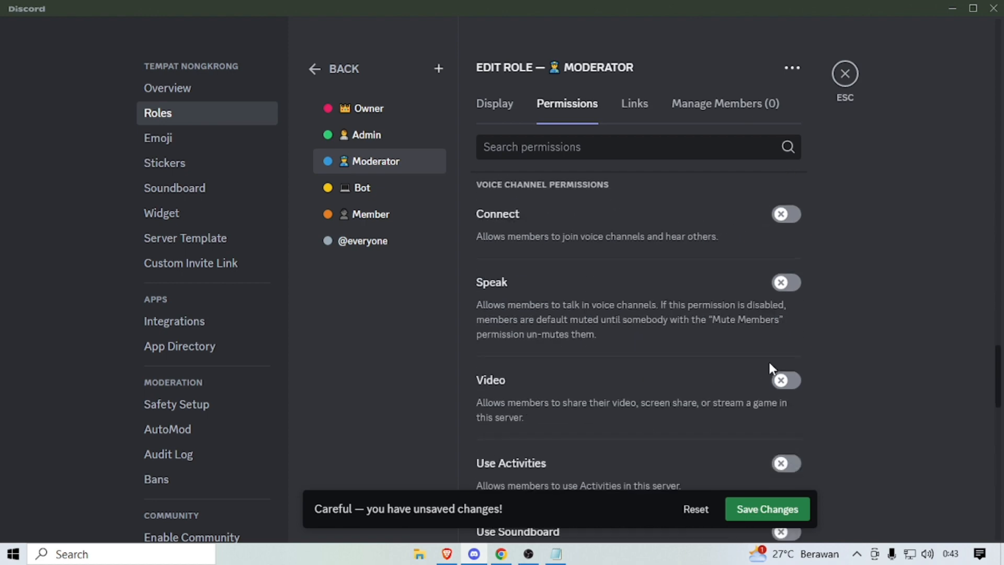
pyautogui.scroll(-3, 771, 359)
pyautogui.scroll(-7, 771, 359)
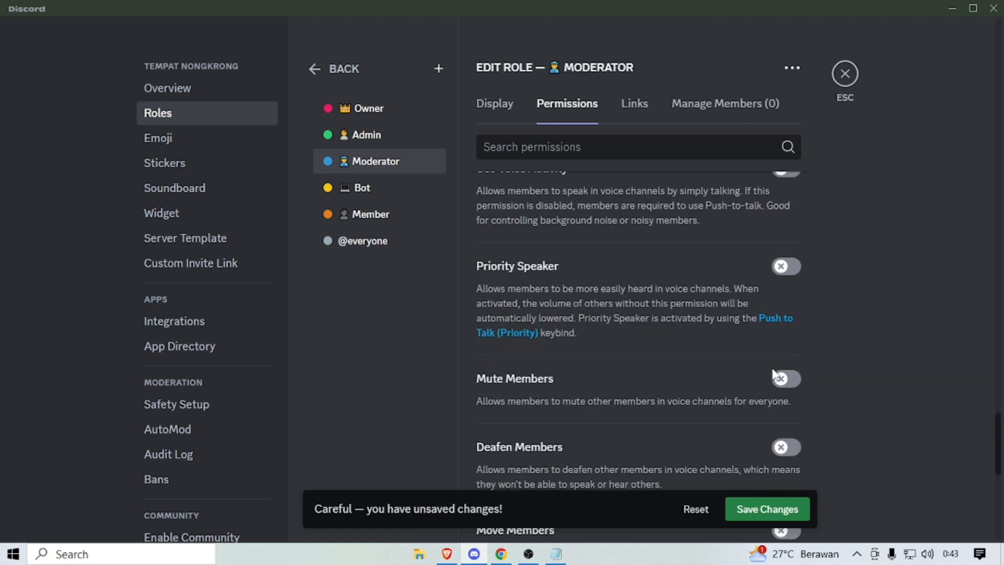
pyautogui.scroll(-10, 771, 363)
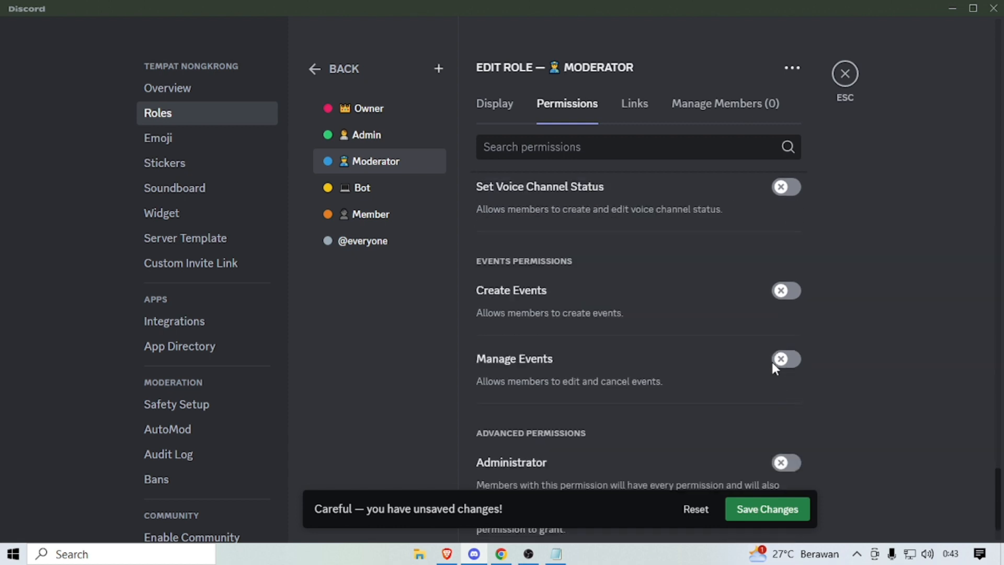
pyautogui.scroll(2, 744, 376)
pyautogui.scroll(-2, 744, 376)
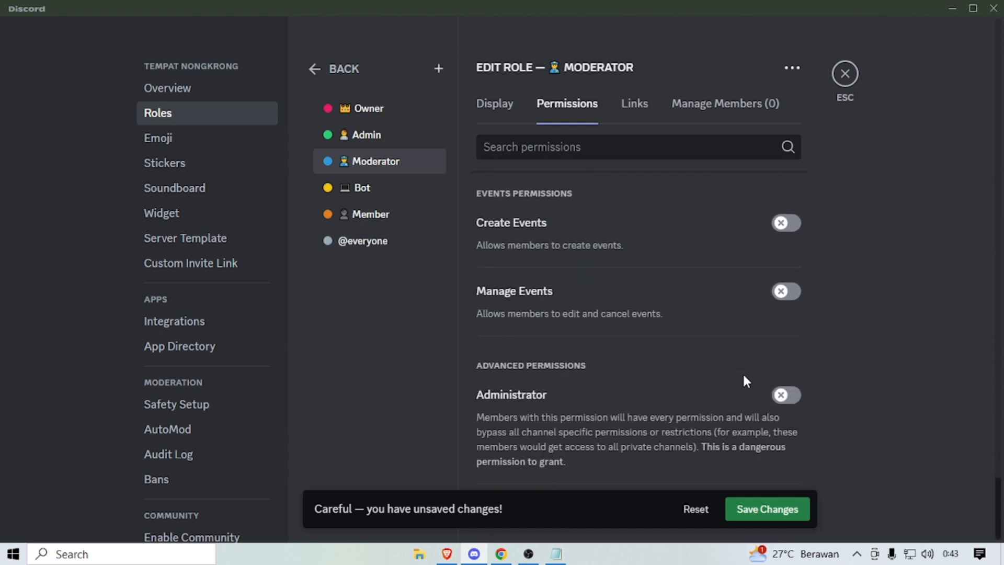
pyautogui.scroll(8, 742, 372)
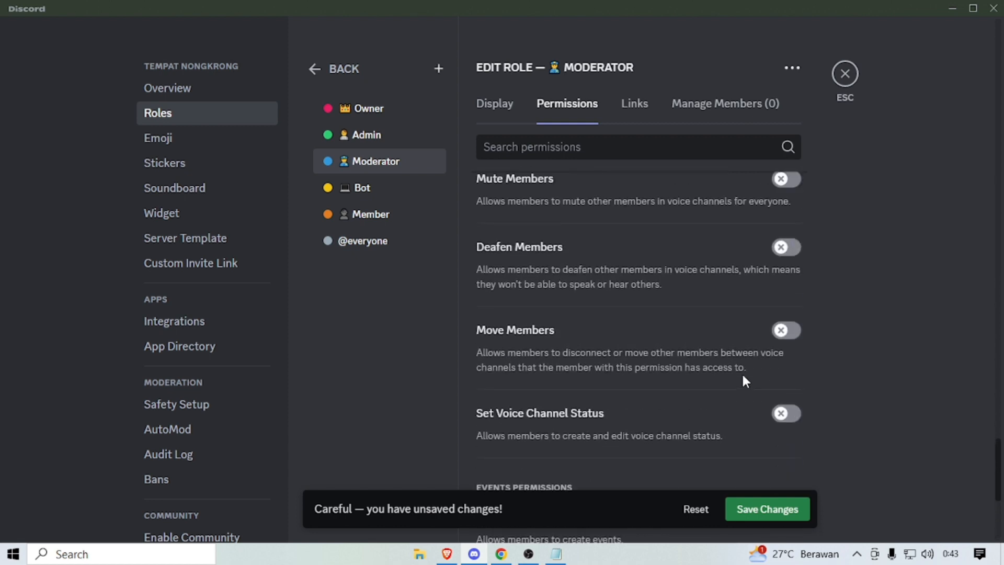
pyautogui.scroll(-2, 745, 381)
pyautogui.click(786, 331)
pyautogui.click(788, 248)
pyautogui.scroll(3, 711, 318)
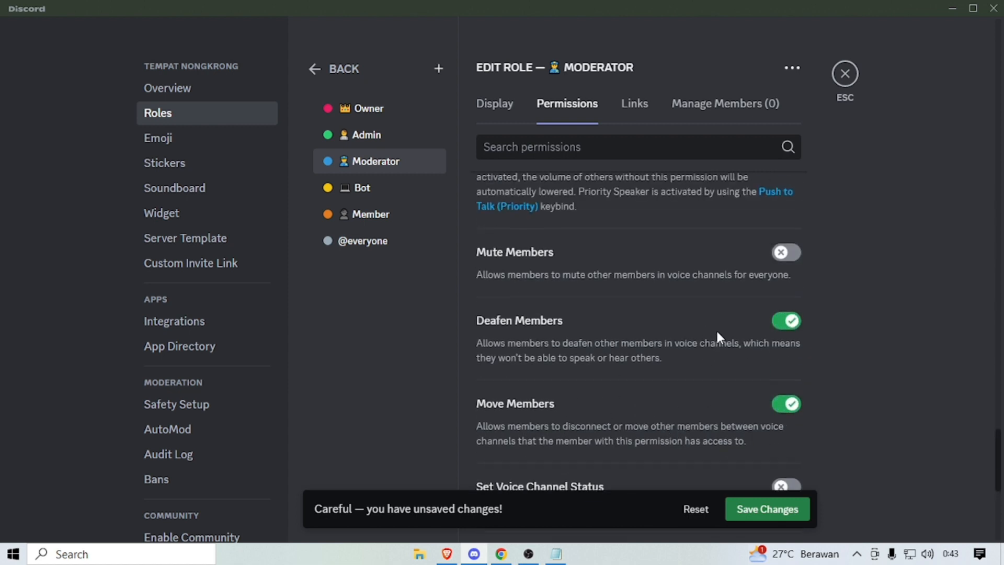
pyautogui.click(786, 326)
# - Enable the Priority Speaker permission for the Moderator role
pyautogui.scroll(2, 724, 368)
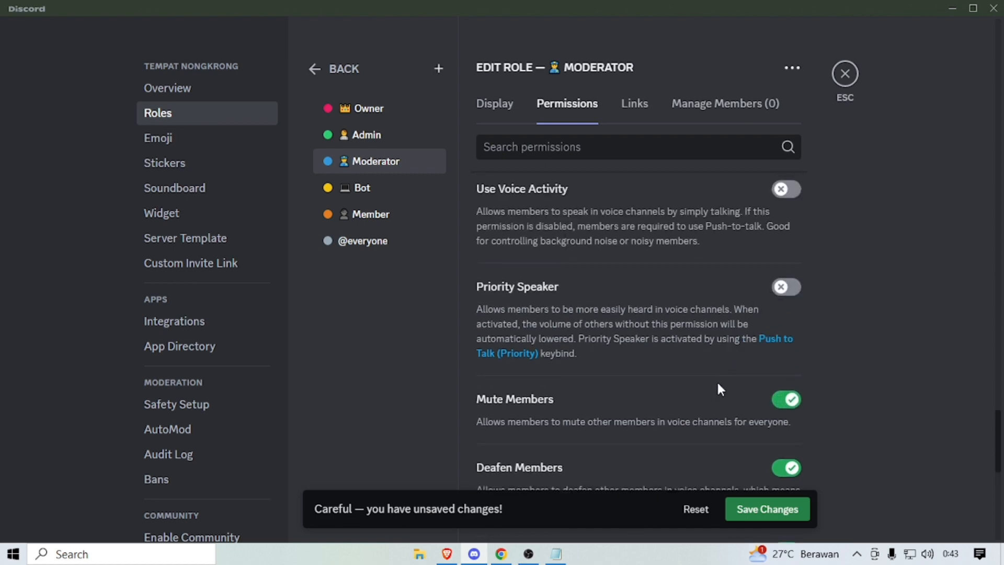
pyautogui.scroll(-4, 733, 398)
pyautogui.scroll(4, 735, 406)
pyautogui.click(791, 293)
pyautogui.scroll(-8, 717, 413)
pyautogui.scroll(8, 724, 424)
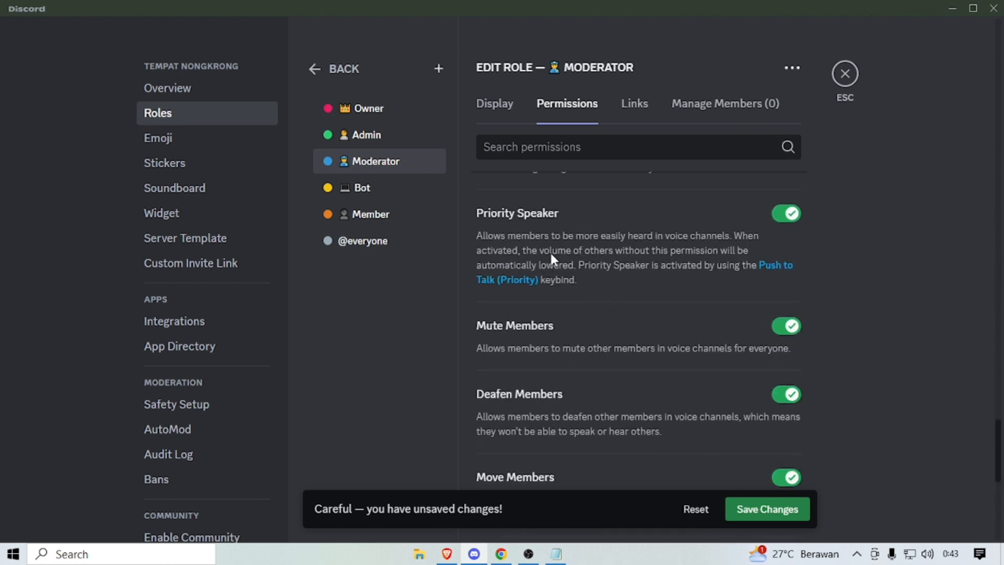
pyautogui.scroll(-4, 718, 424)
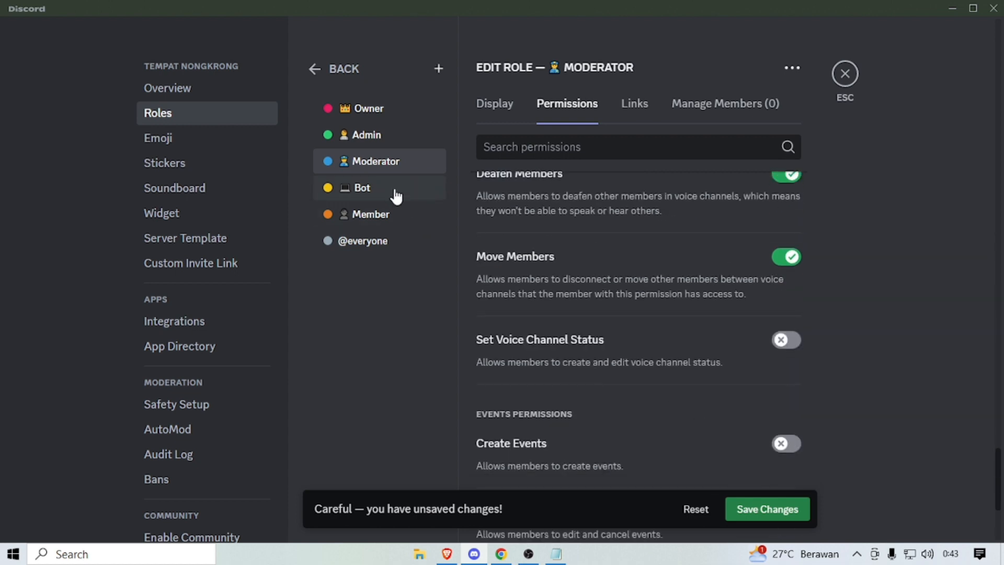
# - Grant the Bot role the Administrator permission
pyautogui.click(373, 196)
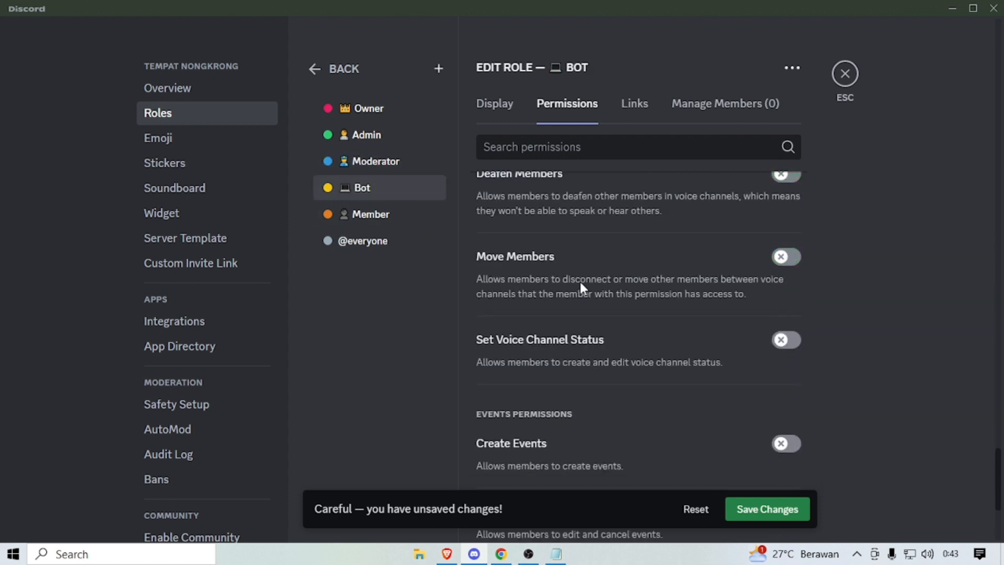
pyautogui.scroll(15, 651, 319)
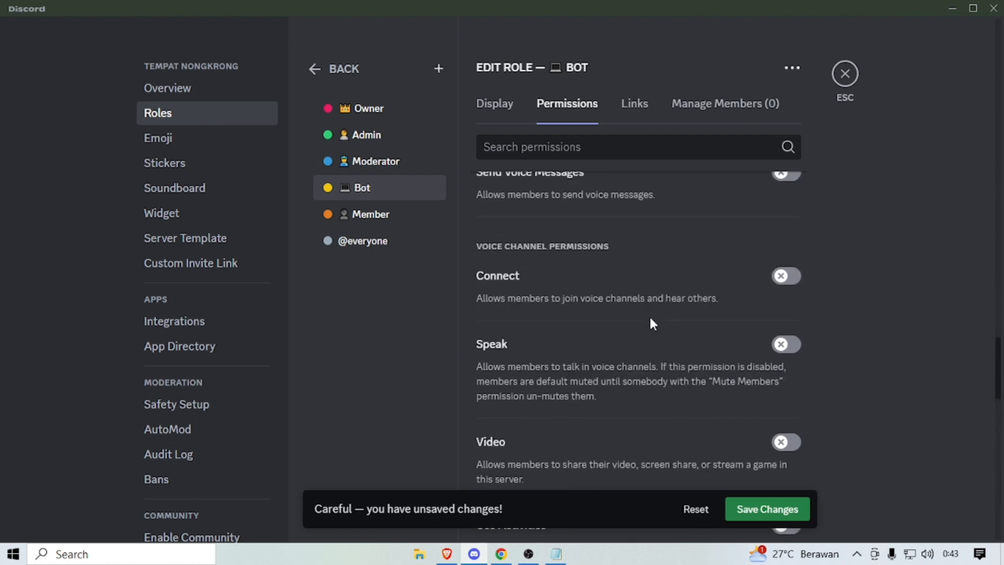
pyautogui.scroll(15, 650, 320)
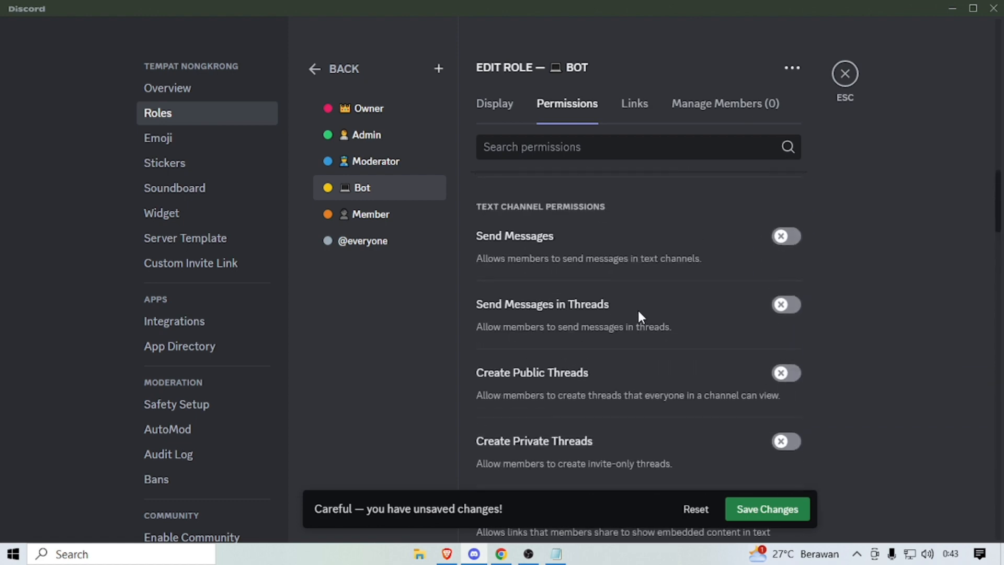
pyautogui.scroll(10, 640, 317)
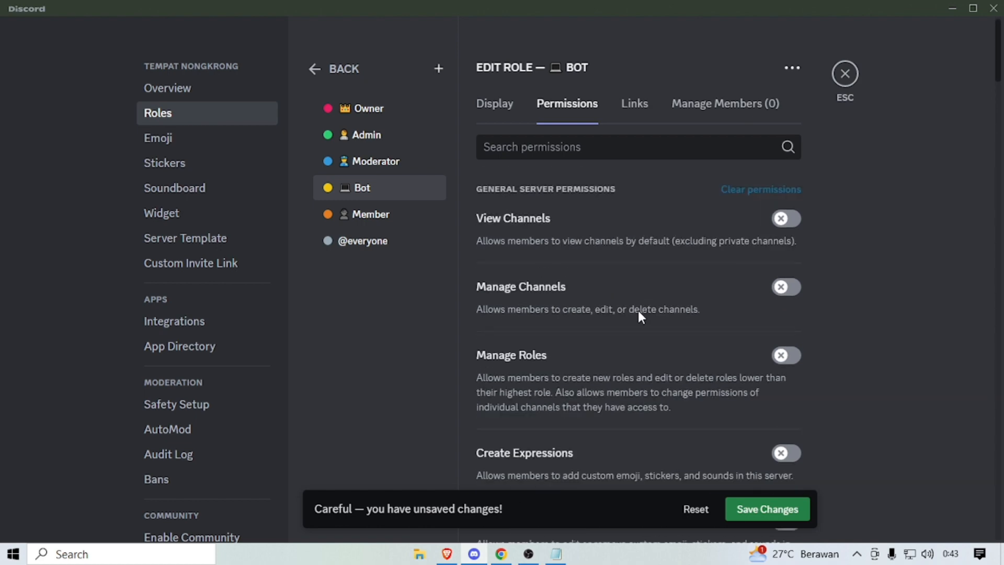
pyautogui.scroll(-15, 638, 308)
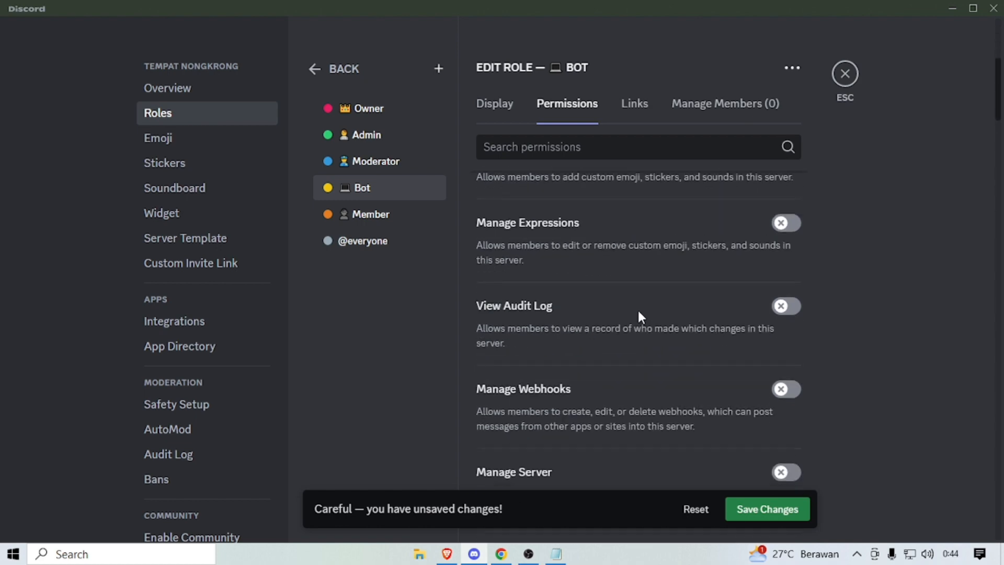
pyautogui.scroll(-20, 642, 376)
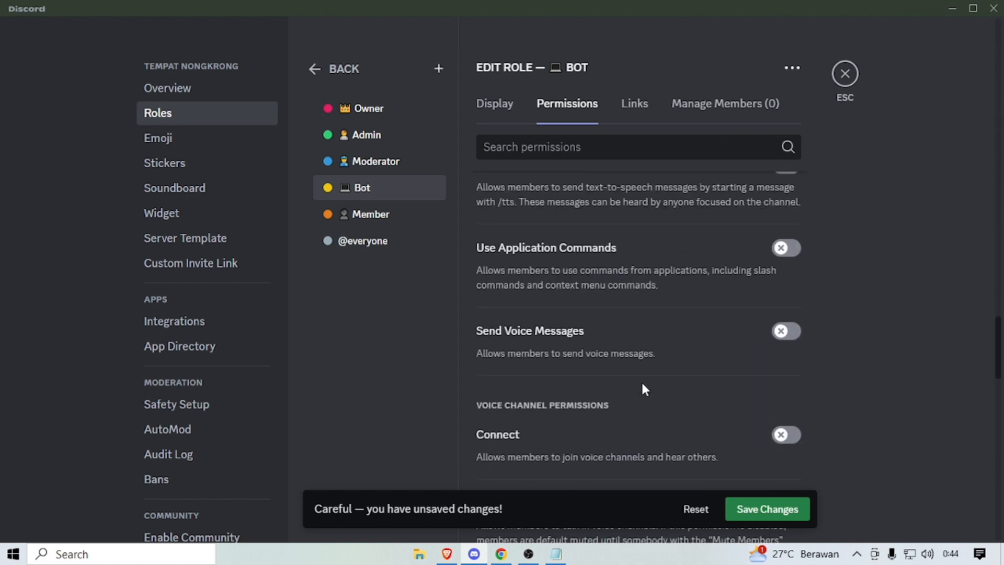
pyautogui.scroll(-4, 643, 392)
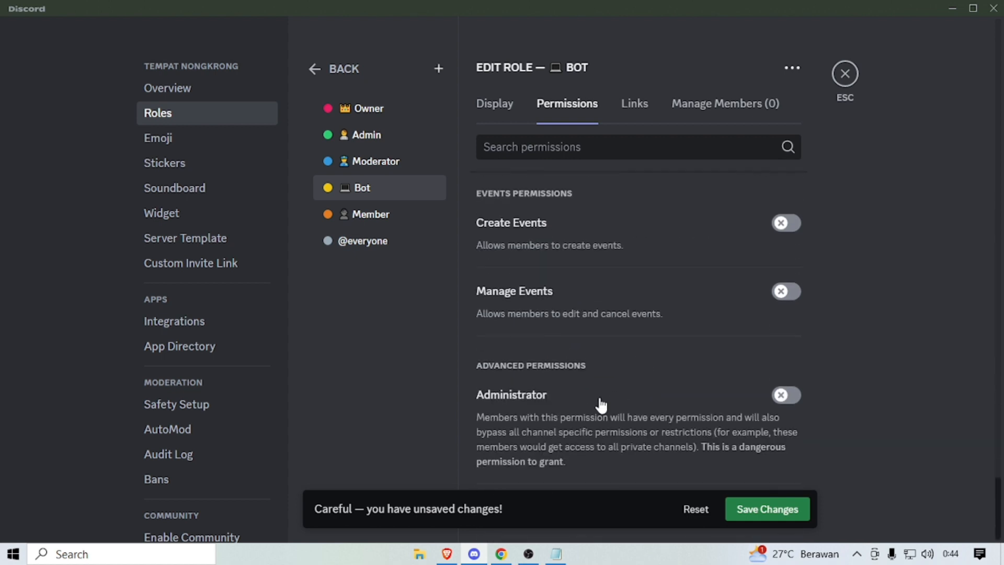
pyautogui.click(783, 397)
# - Review the Member role's permissions without changing them, then save the role changes and close the server settings
pyautogui.click(384, 214)
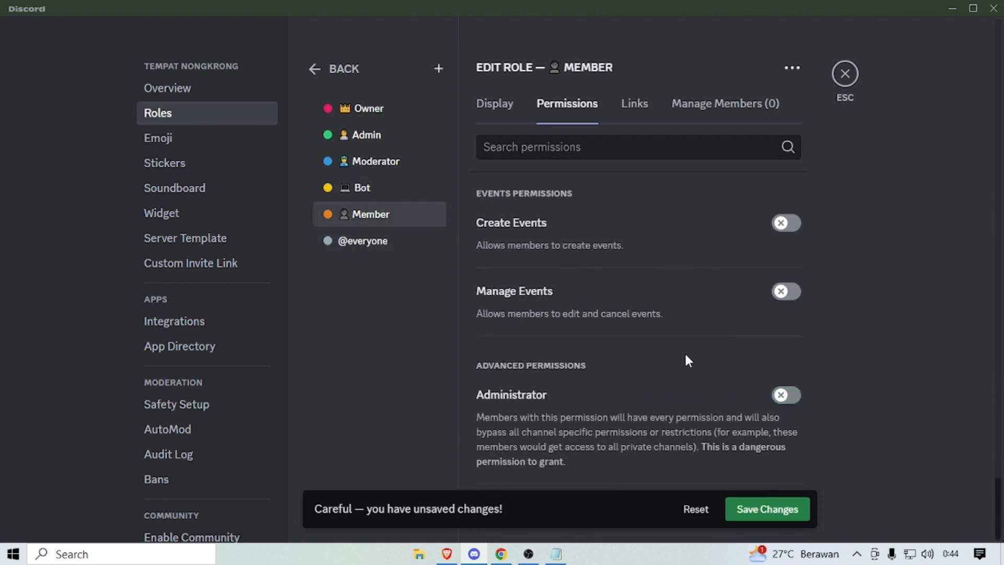
pyautogui.scroll(10, 680, 346)
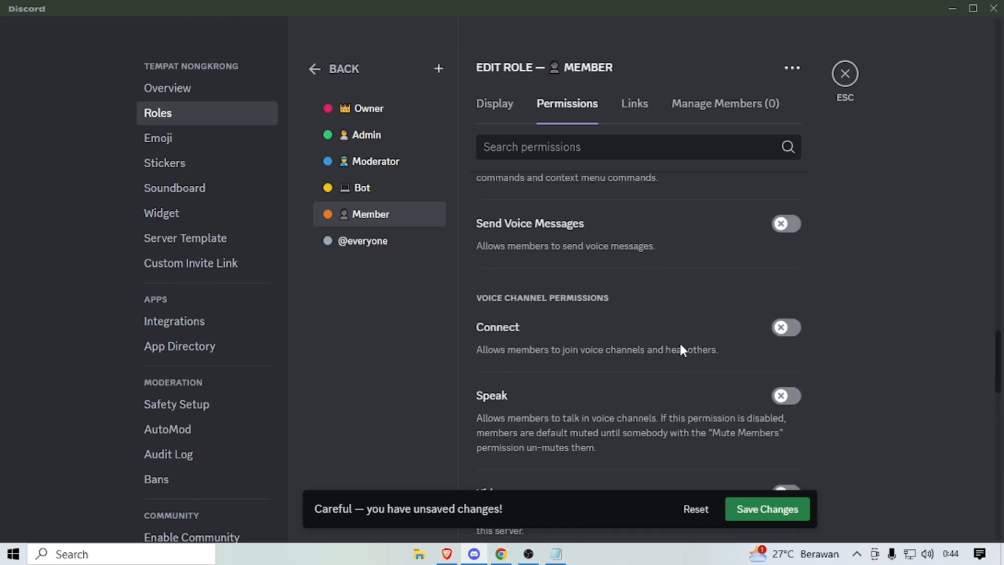
pyautogui.scroll(15, 681, 345)
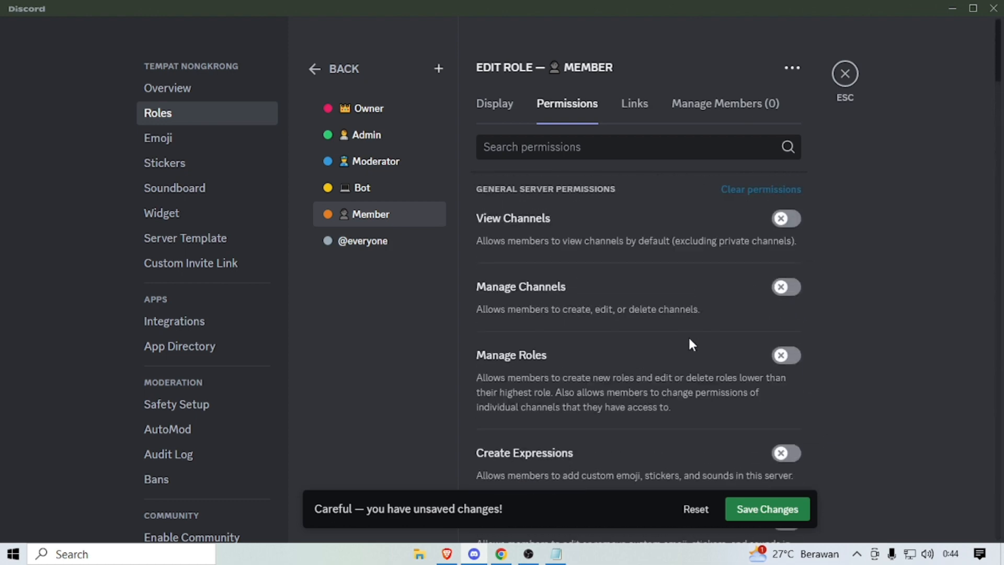
pyautogui.click(743, 519)
pyautogui.click(845, 74)
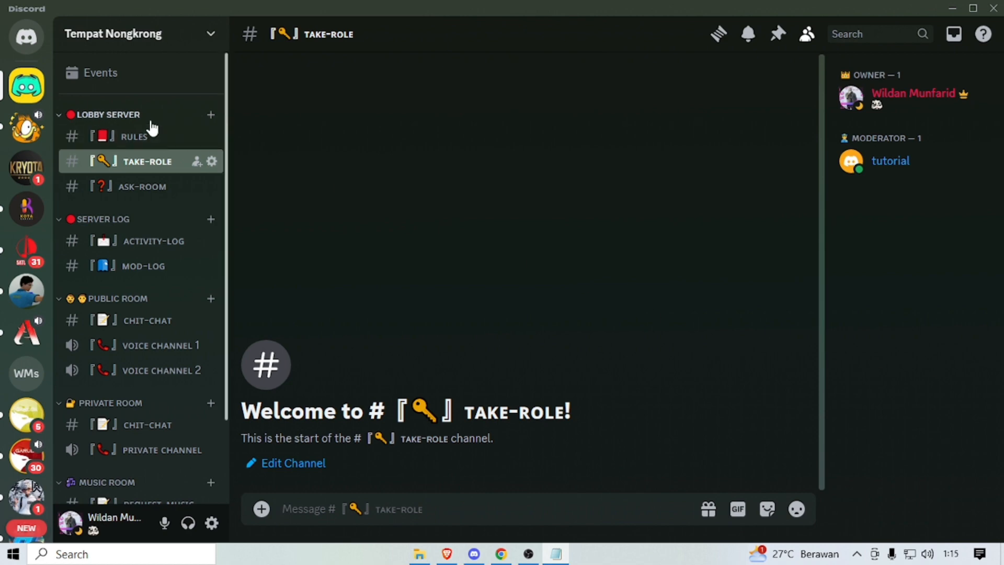
pyautogui.rightClick(169, 125)
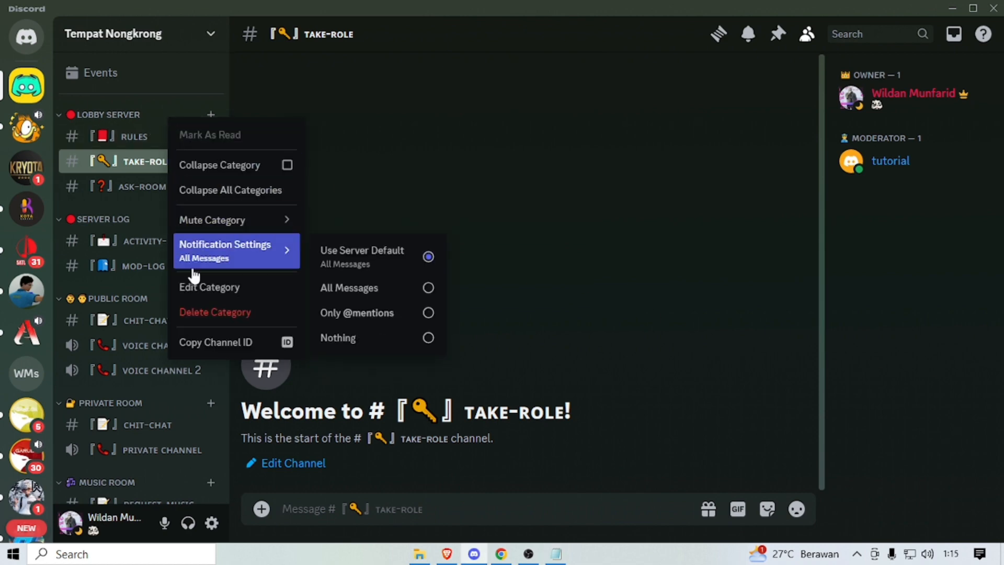
pyautogui.click(205, 288)
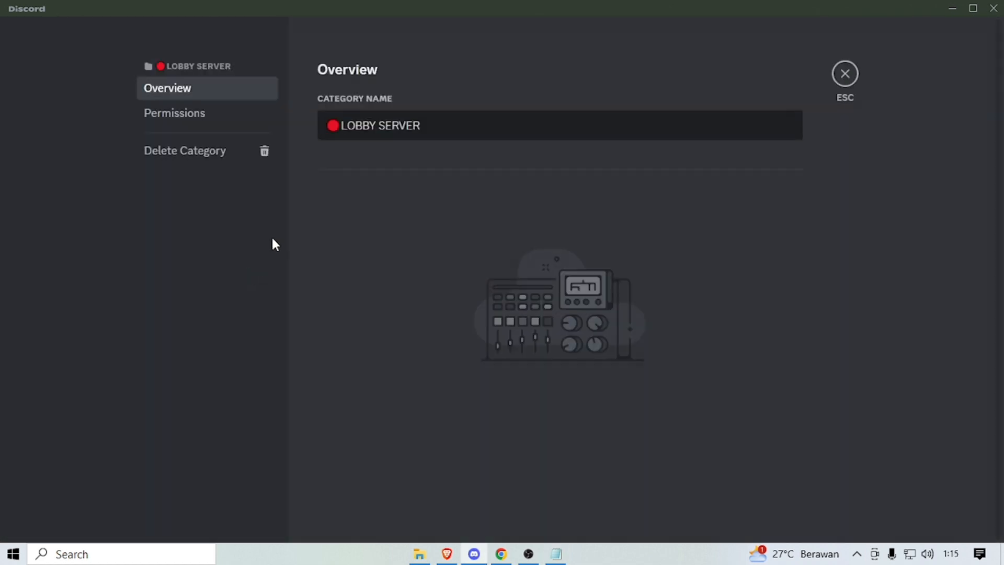
pyautogui.click(206, 114)
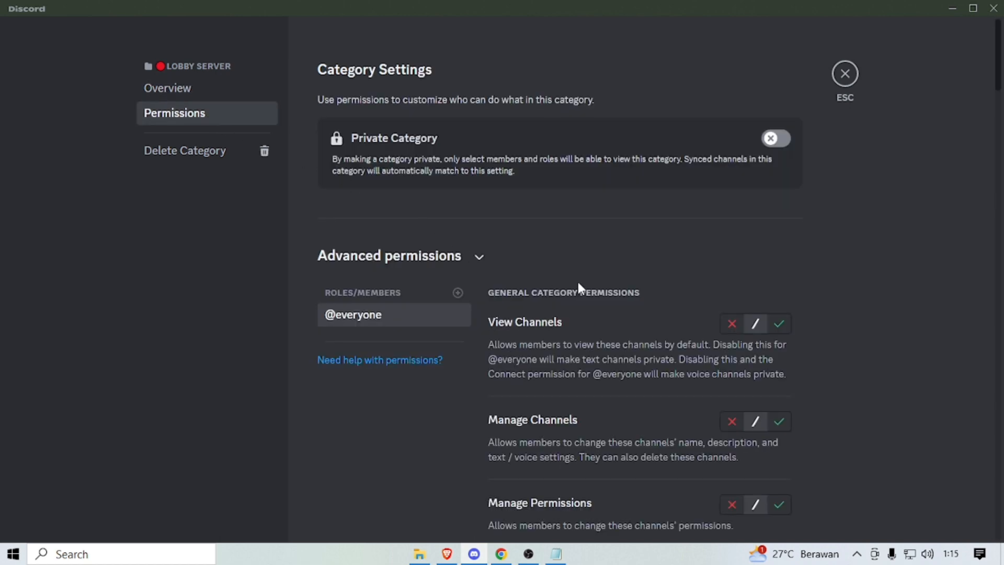
pyautogui.click(779, 325)
pyautogui.click(733, 421)
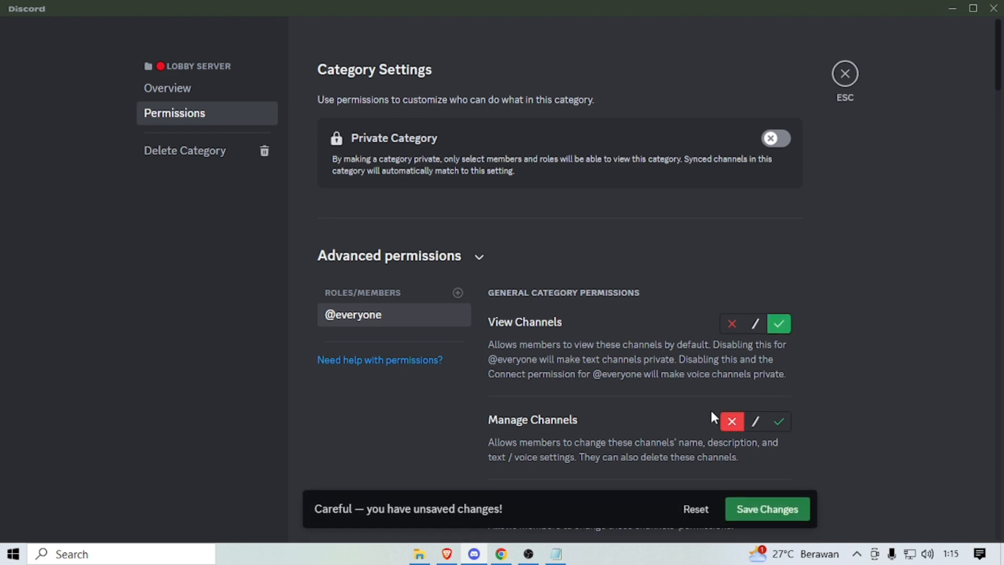
pyautogui.scroll(-4, 712, 413)
pyautogui.click(732, 284)
pyautogui.click(733, 354)
pyautogui.scroll(-4, 689, 375)
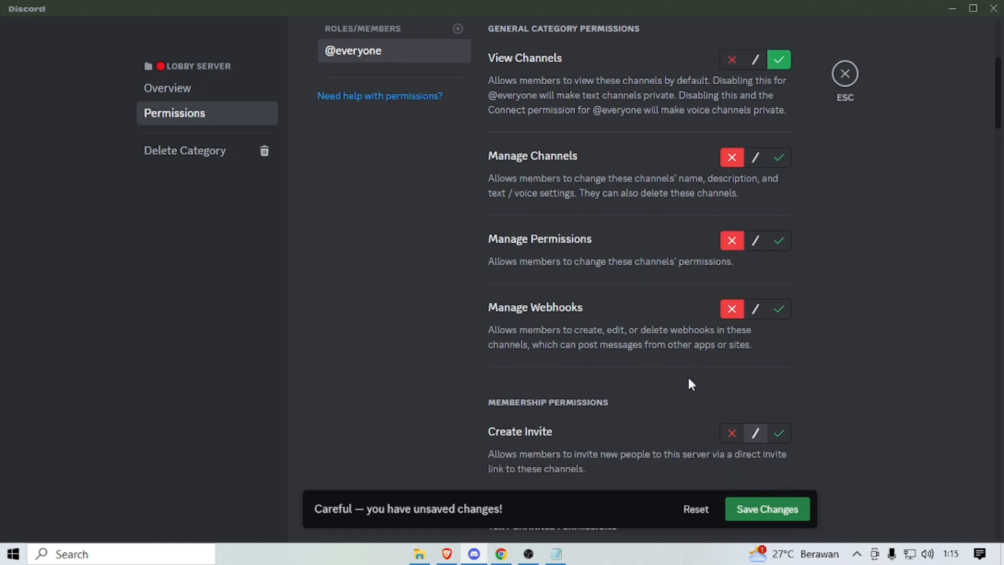
pyautogui.click(727, 255)
pyautogui.click(732, 380)
pyautogui.scroll(-4, 704, 404)
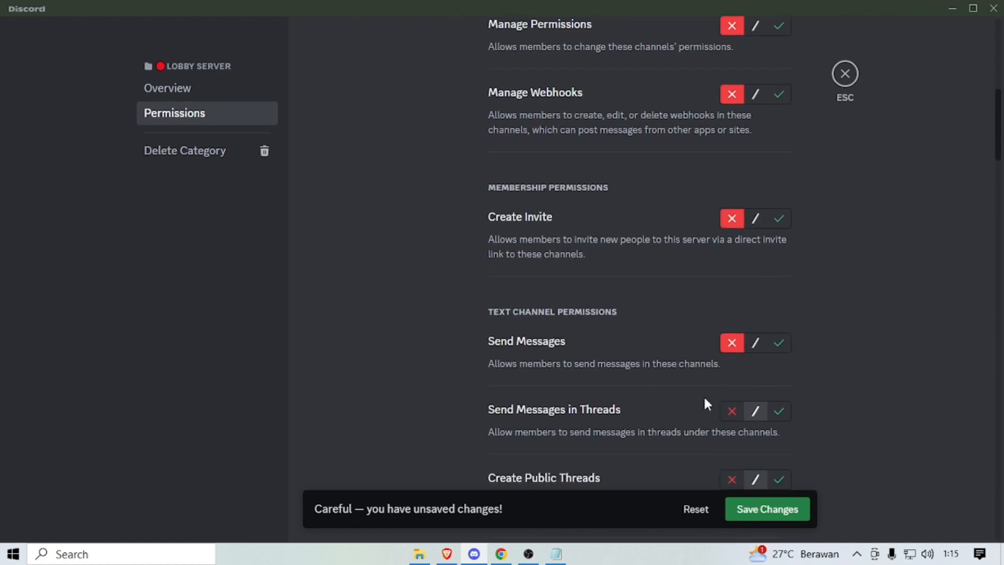
pyautogui.click(731, 299)
pyautogui.click(733, 233)
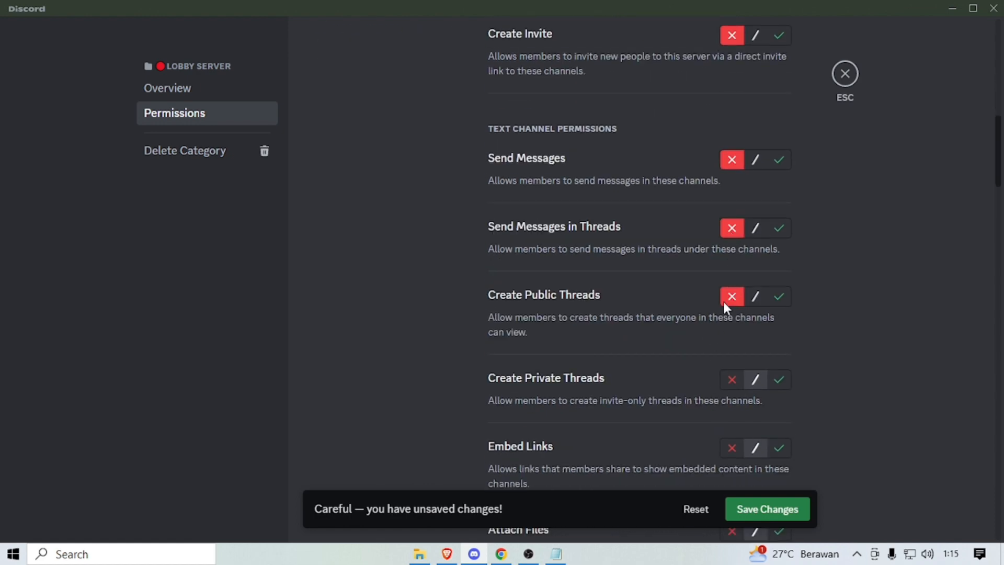
pyautogui.click(732, 380)
pyautogui.scroll(-3, 726, 340)
pyautogui.click(732, 298)
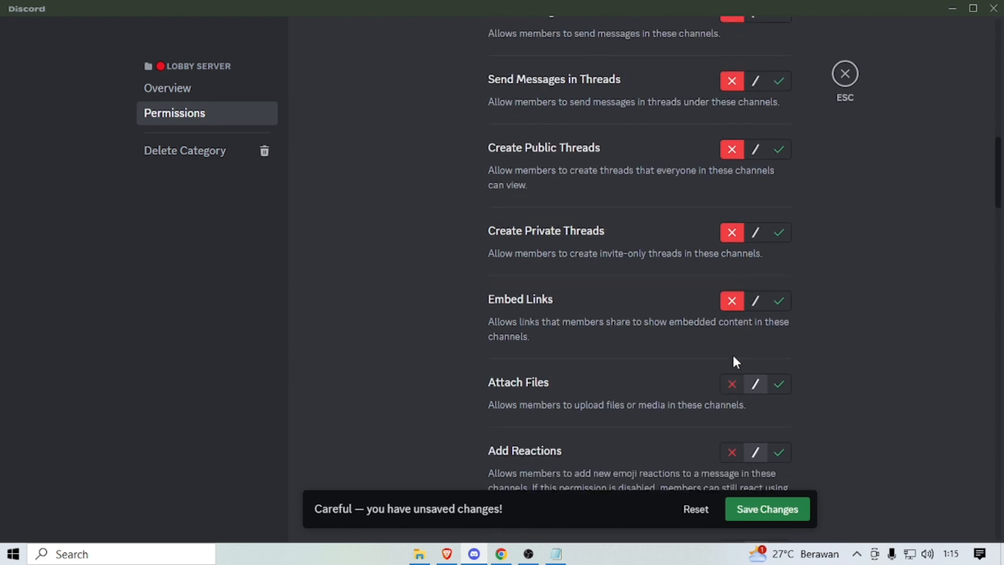
pyautogui.scroll(-3, 732, 354)
pyautogui.click(732, 238)
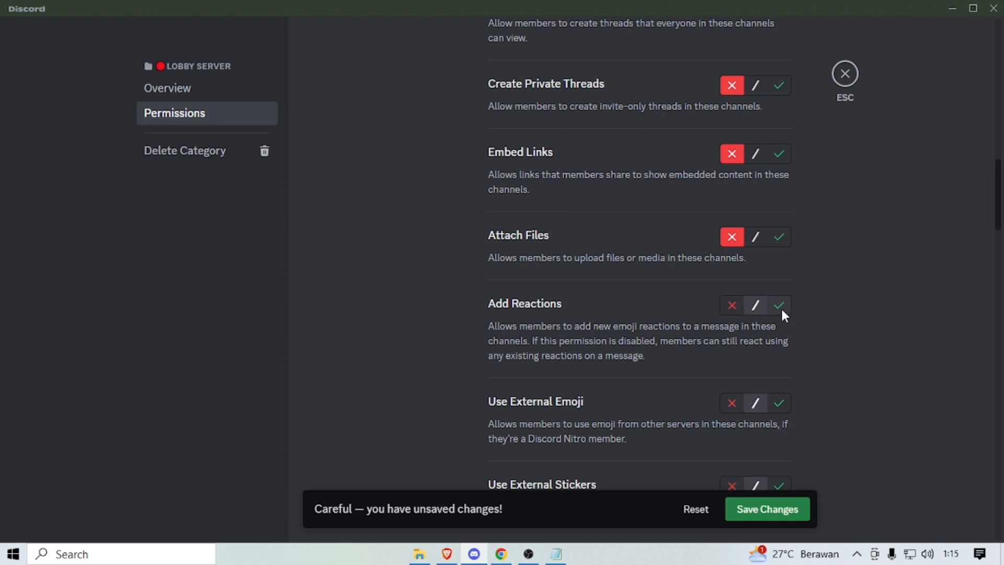
pyautogui.click(783, 311)
pyautogui.scroll(-3, 739, 365)
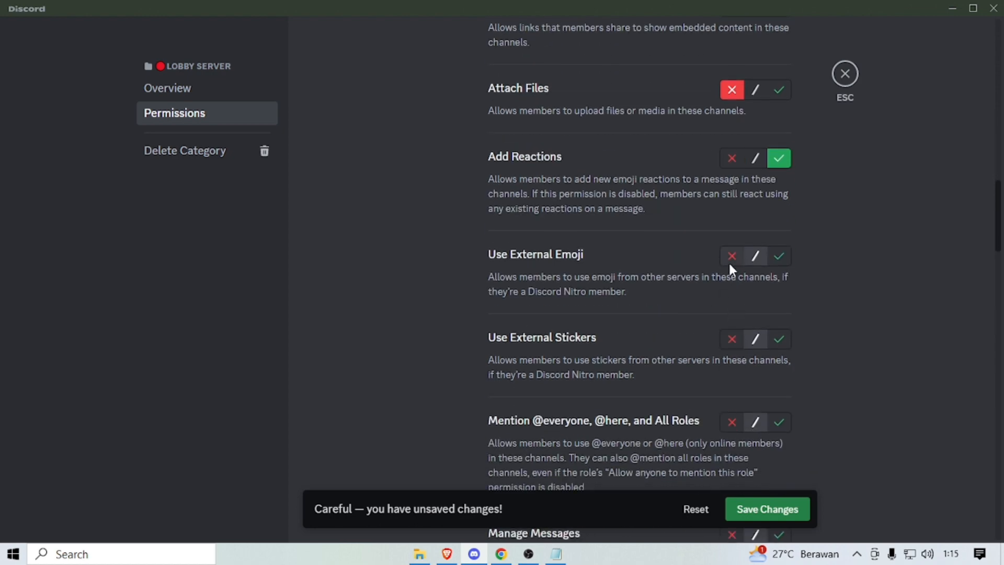
pyautogui.click(731, 259)
pyautogui.click(730, 340)
pyautogui.scroll(-4, 725, 345)
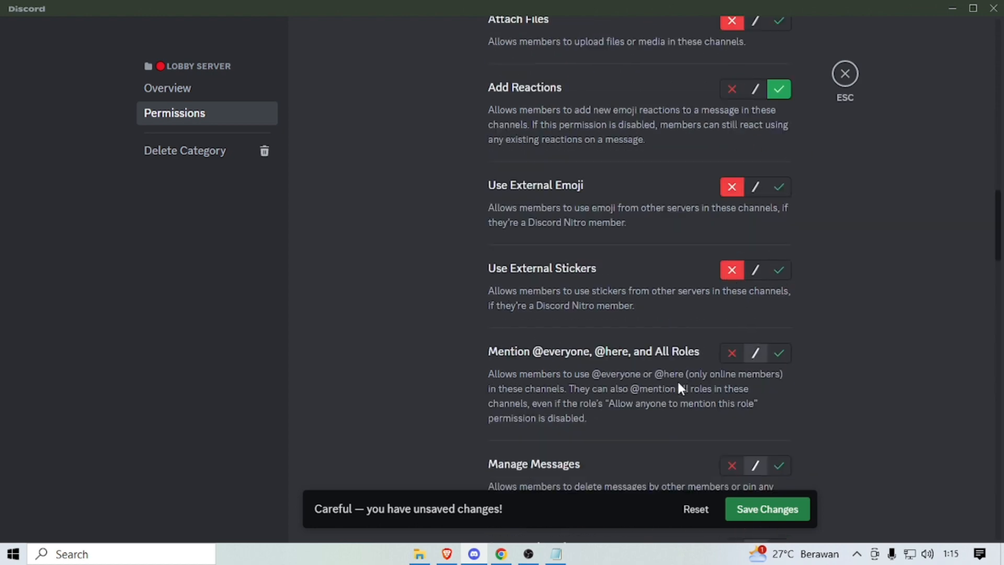
pyautogui.click(732, 202)
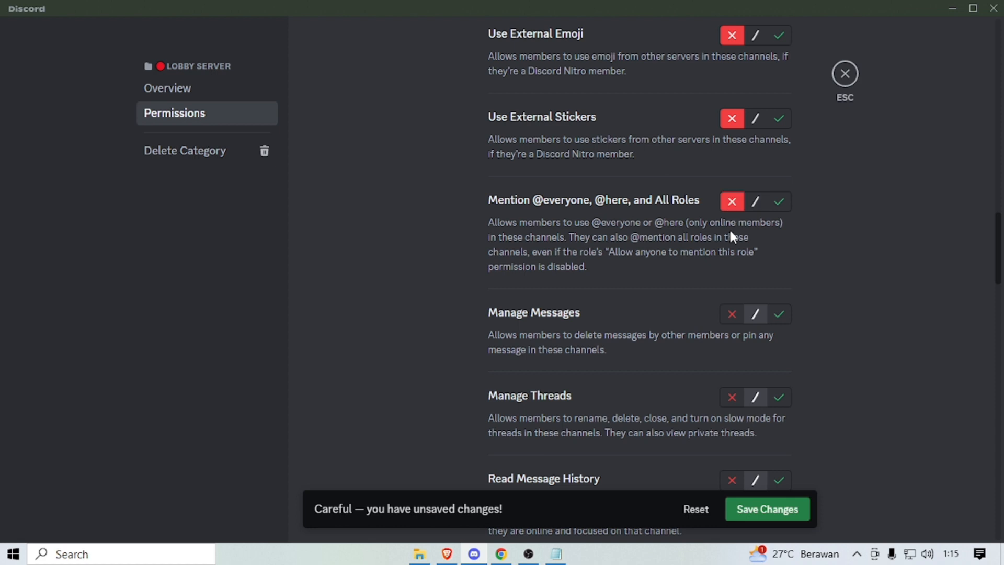
pyautogui.click(732, 397)
pyautogui.scroll(-3, 733, 396)
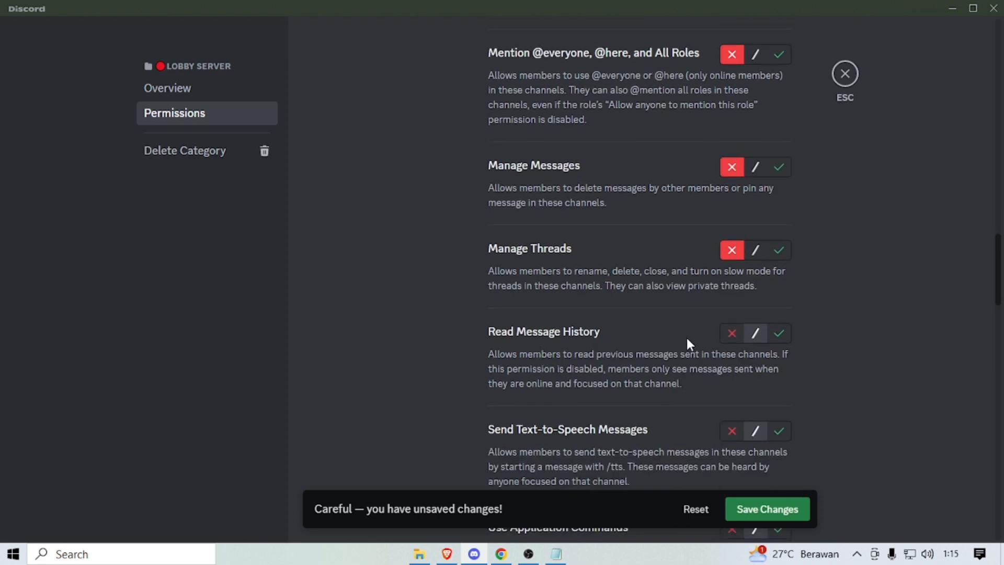
pyautogui.click(778, 333)
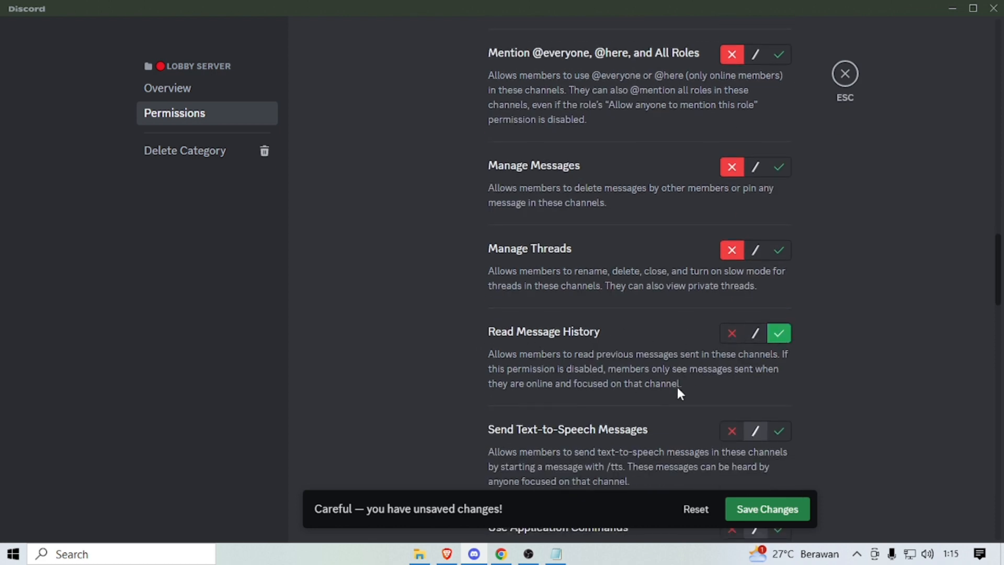
pyautogui.scroll(-1, 717, 356)
pyautogui.click(732, 357)
pyautogui.scroll(-3, 680, 376)
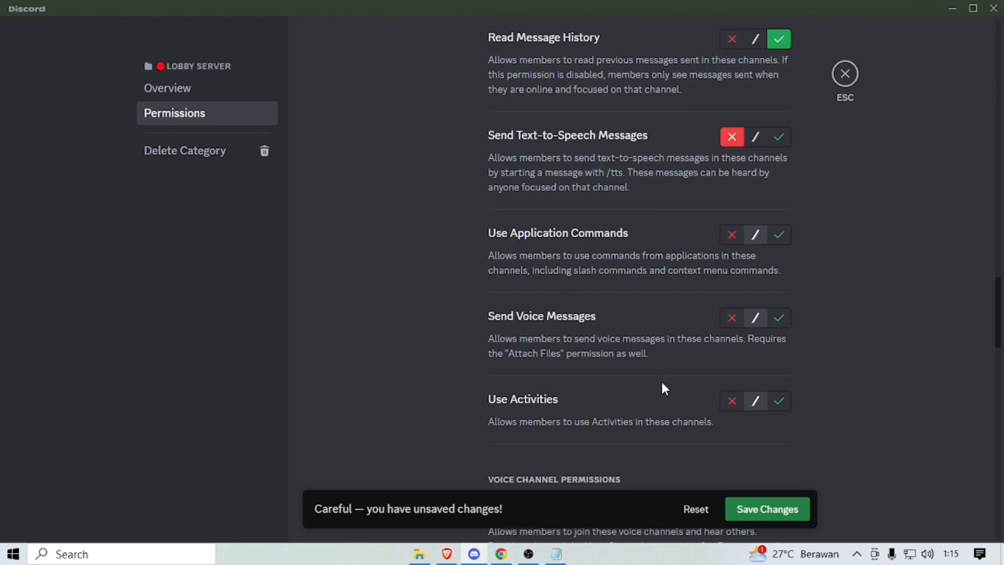
pyautogui.click(732, 235)
pyautogui.click(732, 318)
pyautogui.click(732, 401)
pyautogui.scroll(-4, 724, 402)
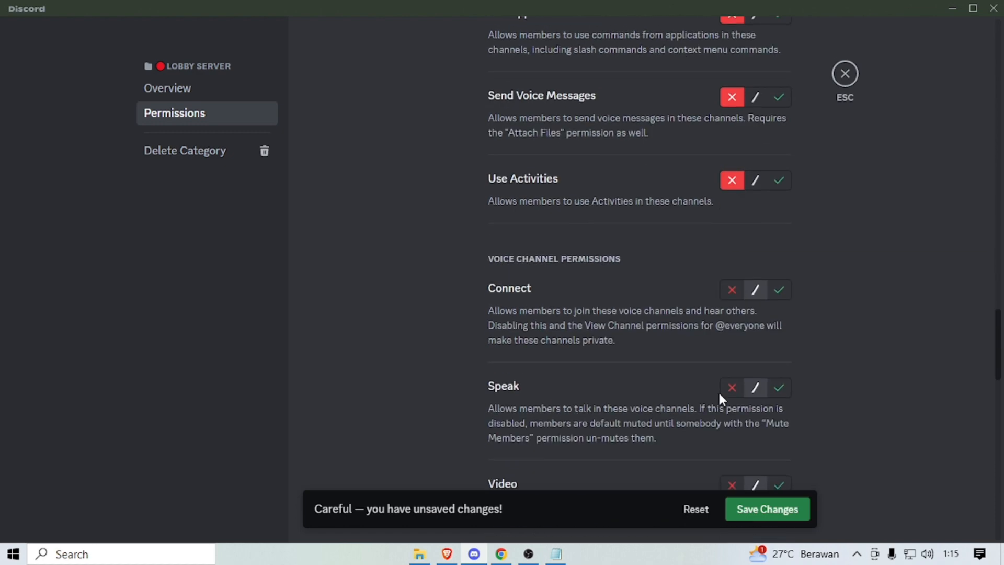
pyautogui.click(732, 290)
pyautogui.click(731, 387)
pyautogui.scroll(-3, 724, 403)
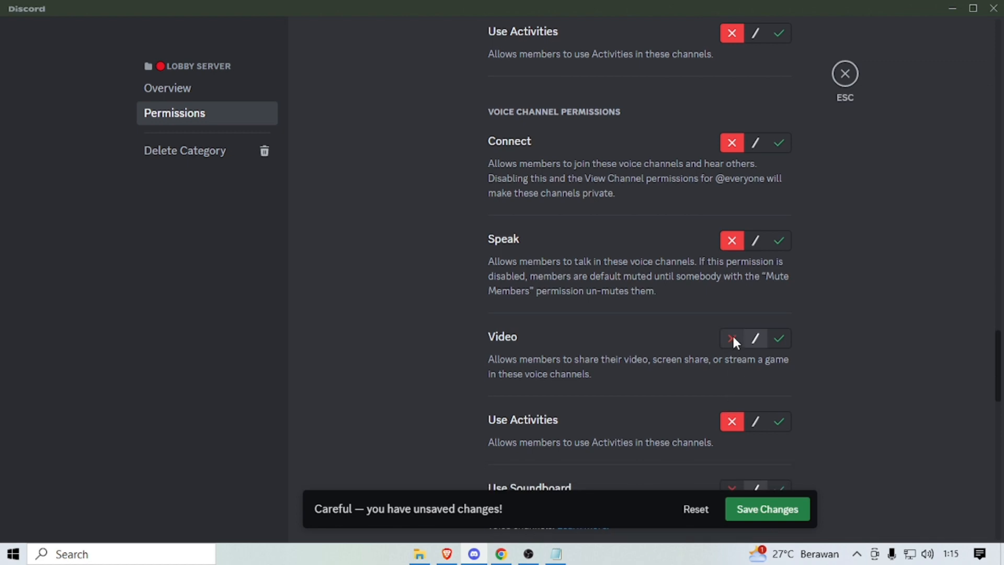
pyautogui.click(732, 336)
pyautogui.scroll(-3, 712, 408)
pyautogui.click(731, 344)
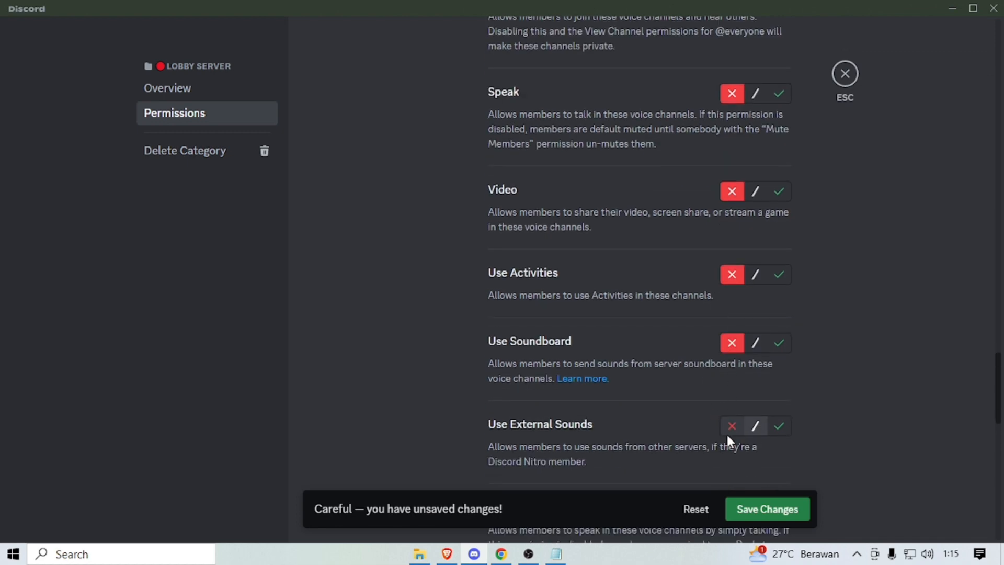
pyautogui.click(732, 425)
pyautogui.scroll(-3, 712, 387)
pyautogui.click(732, 290)
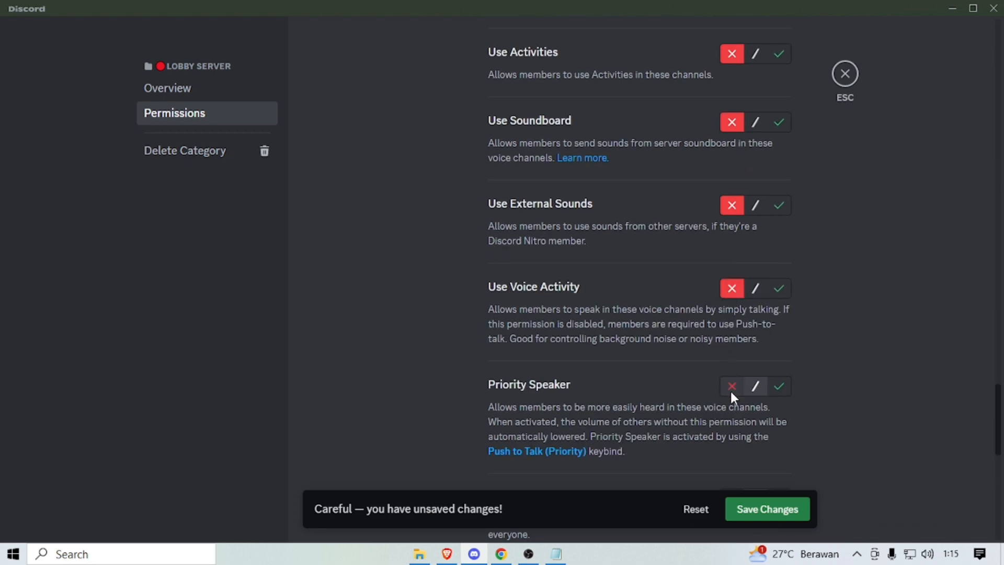
pyautogui.scroll(-3, 702, 405)
pyautogui.click(731, 362)
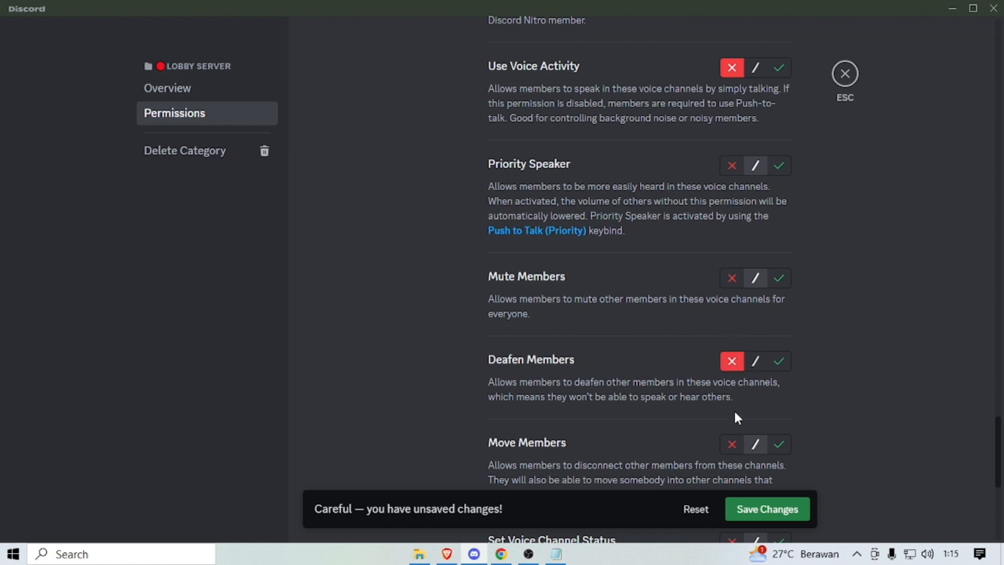
pyautogui.click(732, 444)
pyautogui.click(727, 285)
pyautogui.click(727, 166)
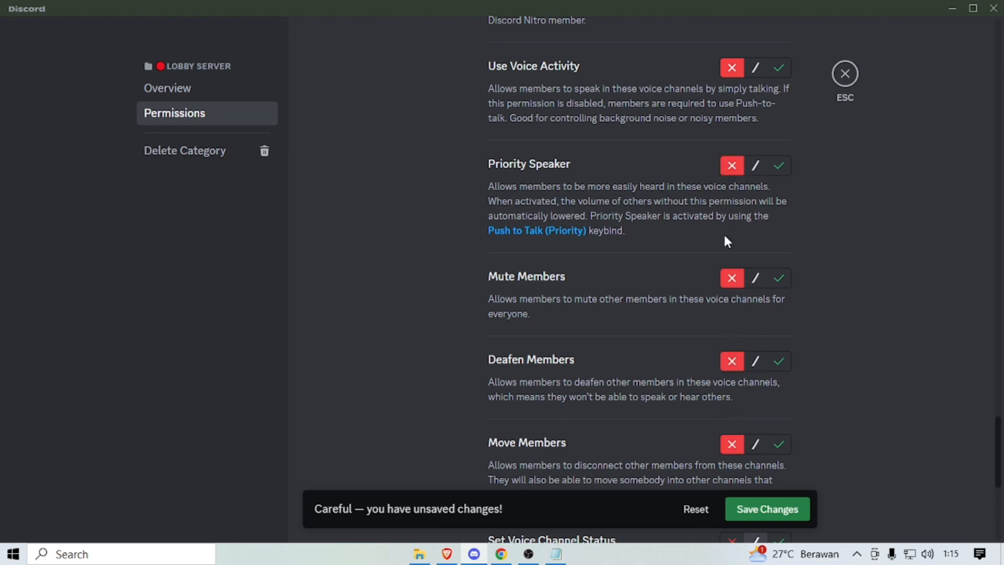
pyautogui.scroll(-3, 696, 349)
pyautogui.click(732, 322)
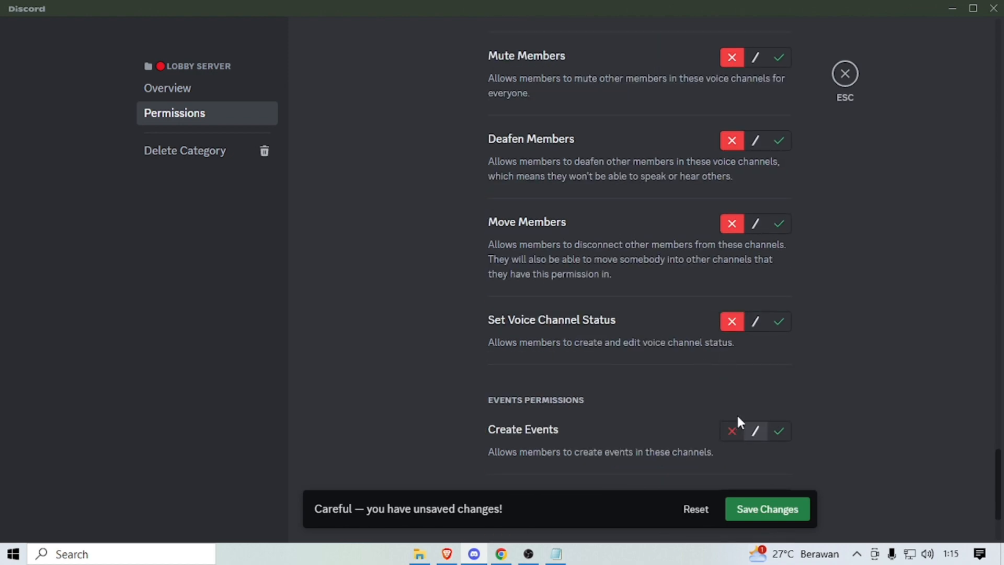
pyautogui.scroll(-2, 714, 430)
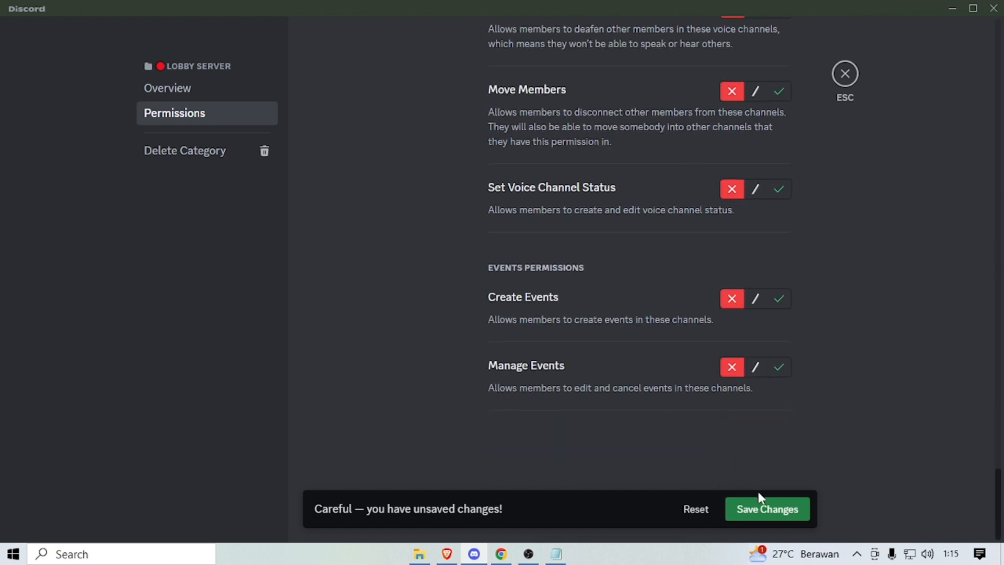
pyautogui.click(788, 515)
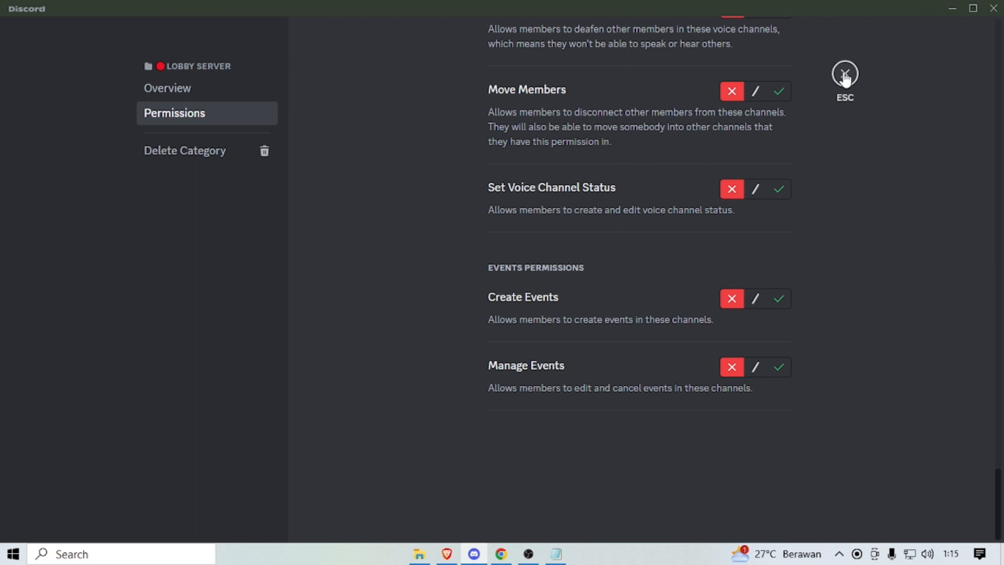
pyautogui.click(846, 76)
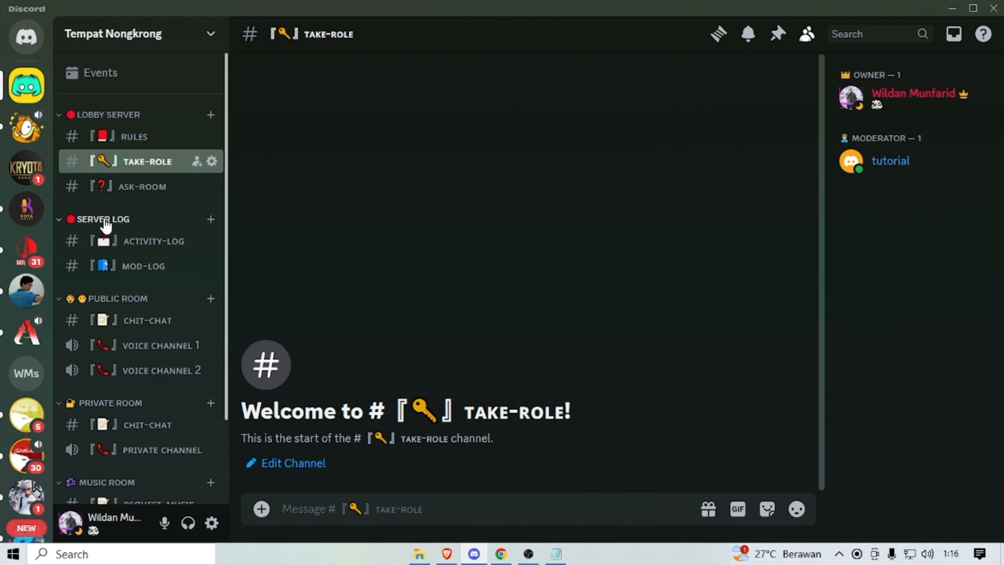
# - Create a new server role named Unverified and give it the dark red color
pyautogui.click(182, 41)
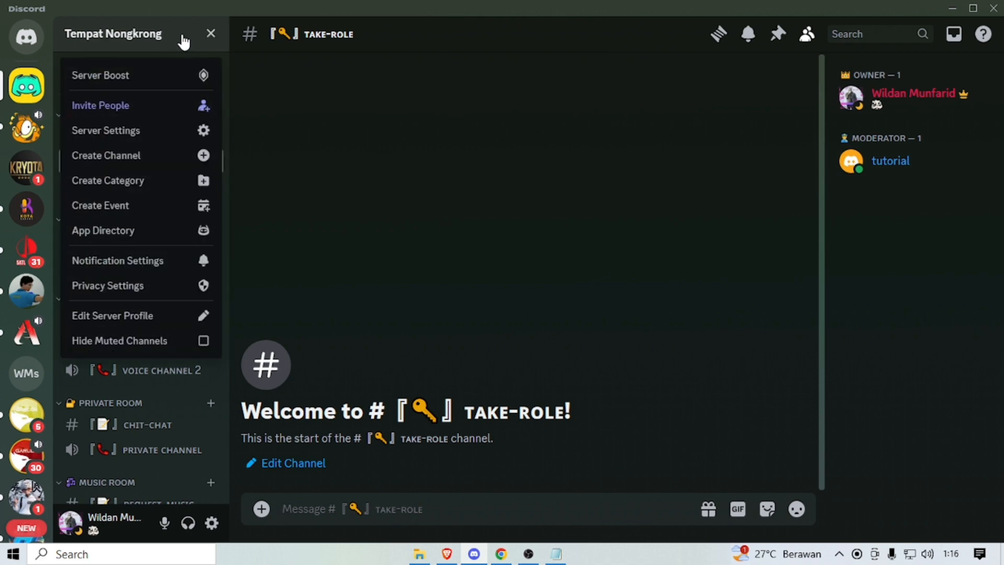
pyautogui.click(119, 139)
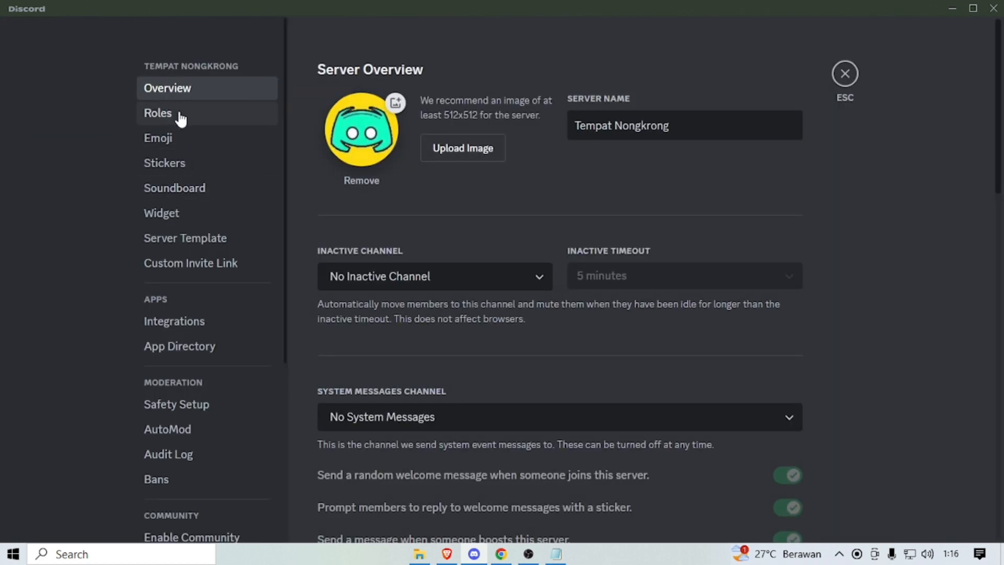
pyautogui.click(176, 119)
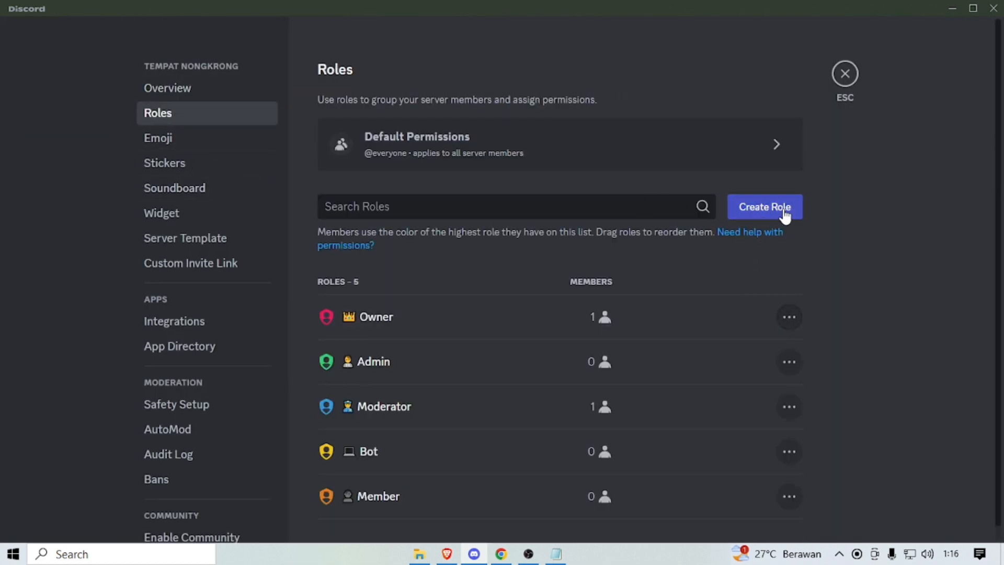
pyautogui.click(762, 212)
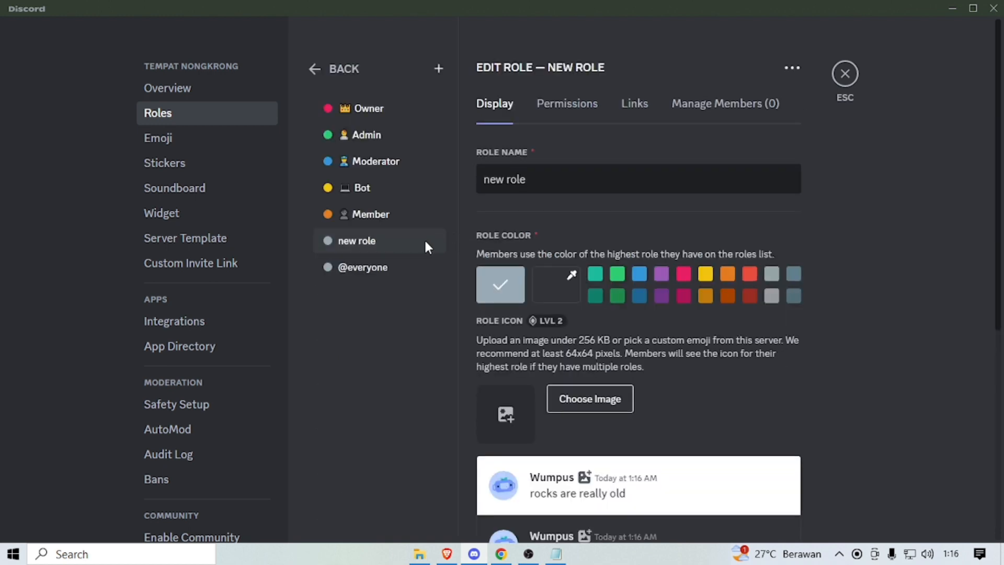
pyautogui.tripleClick(509, 181)
pyautogui.write('Unverified')
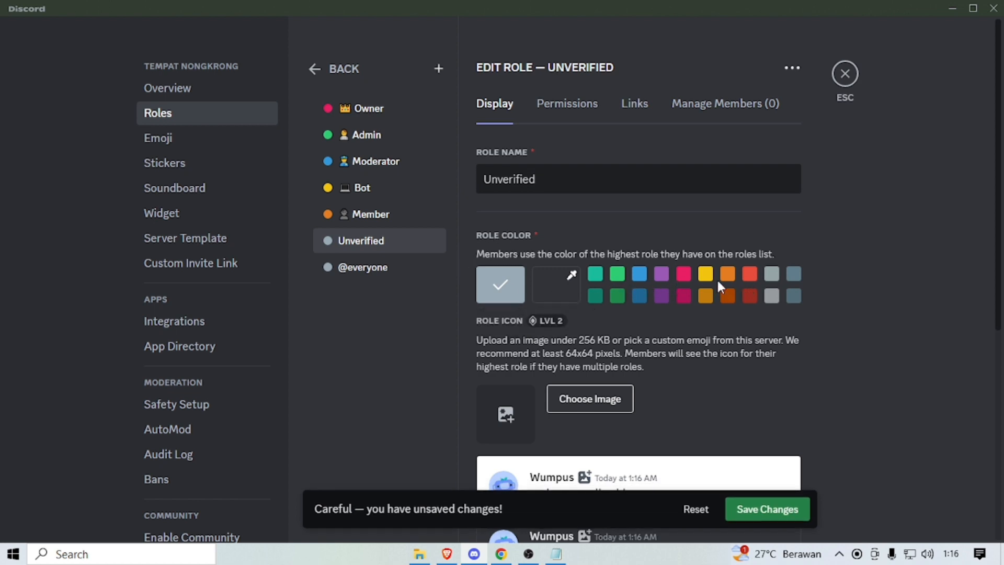
pyautogui.click(751, 297)
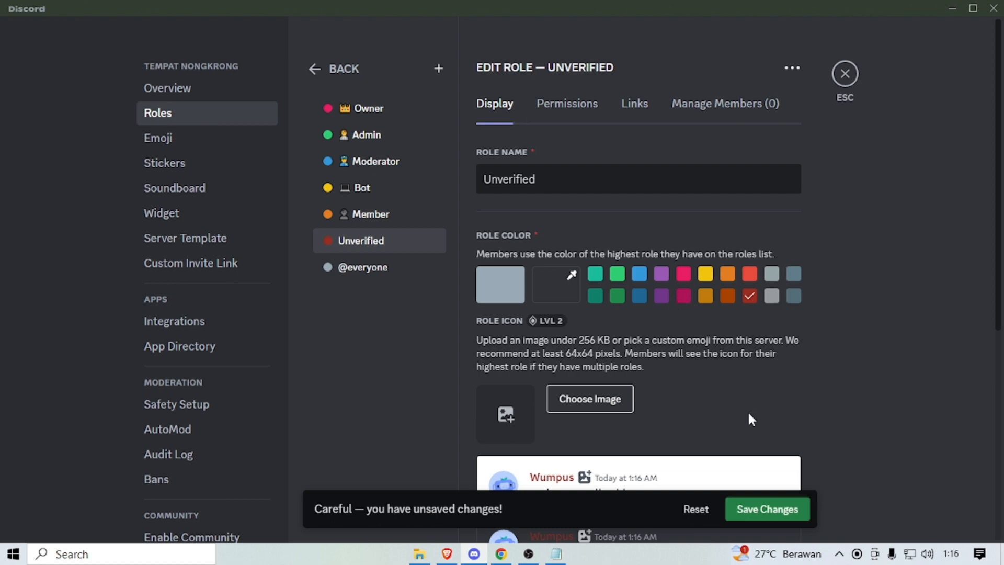
pyautogui.scroll(-5, 727, 392)
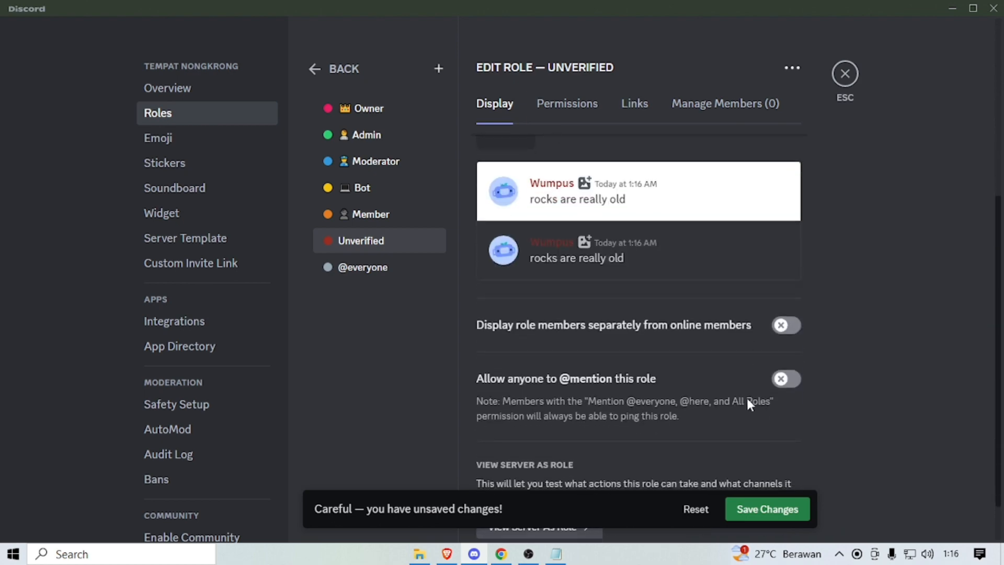
pyautogui.click(790, 325)
pyautogui.click(786, 378)
pyautogui.scroll(-1, 749, 447)
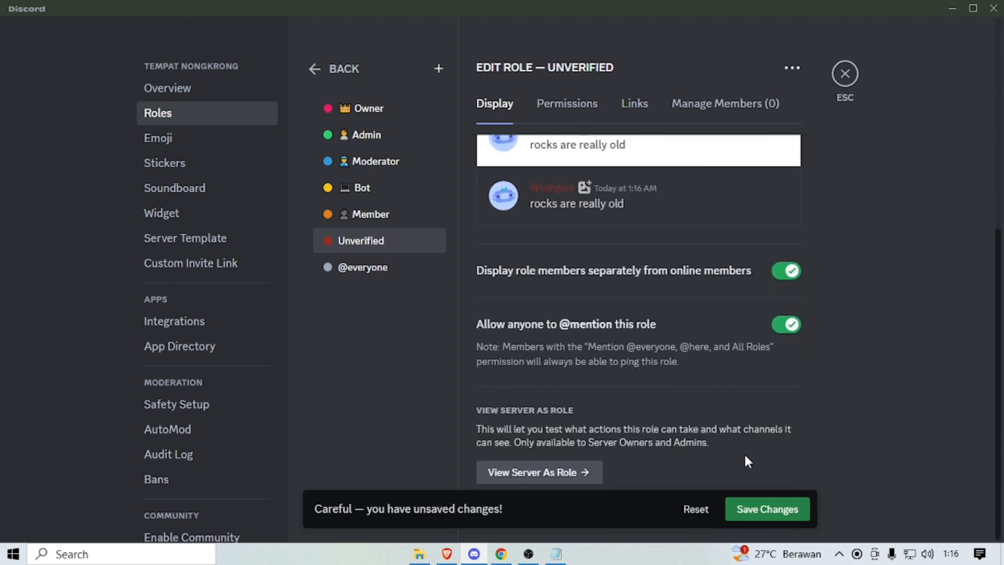
pyautogui.click(772, 510)
pyautogui.click(845, 74)
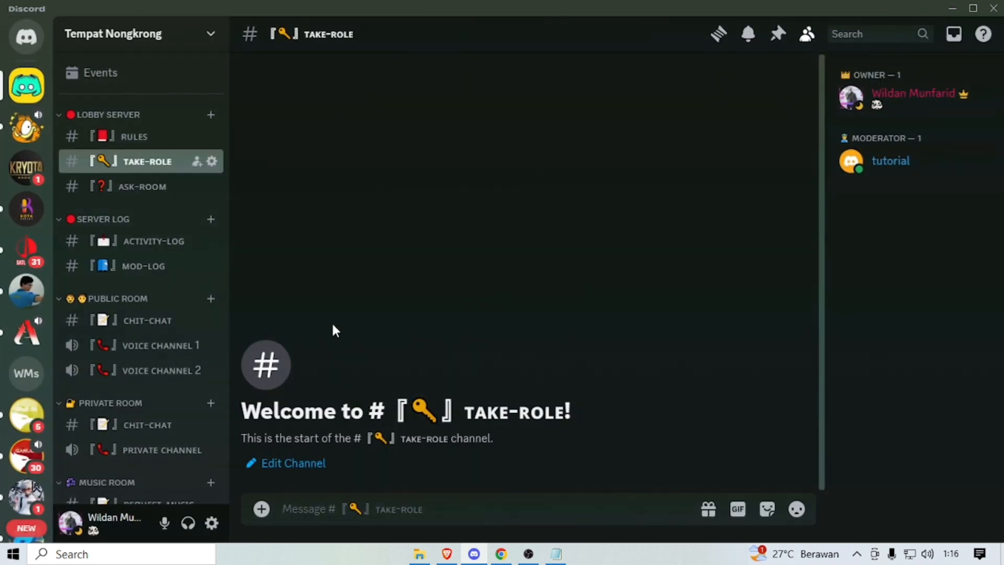
pyautogui.rightClick(155, 218)
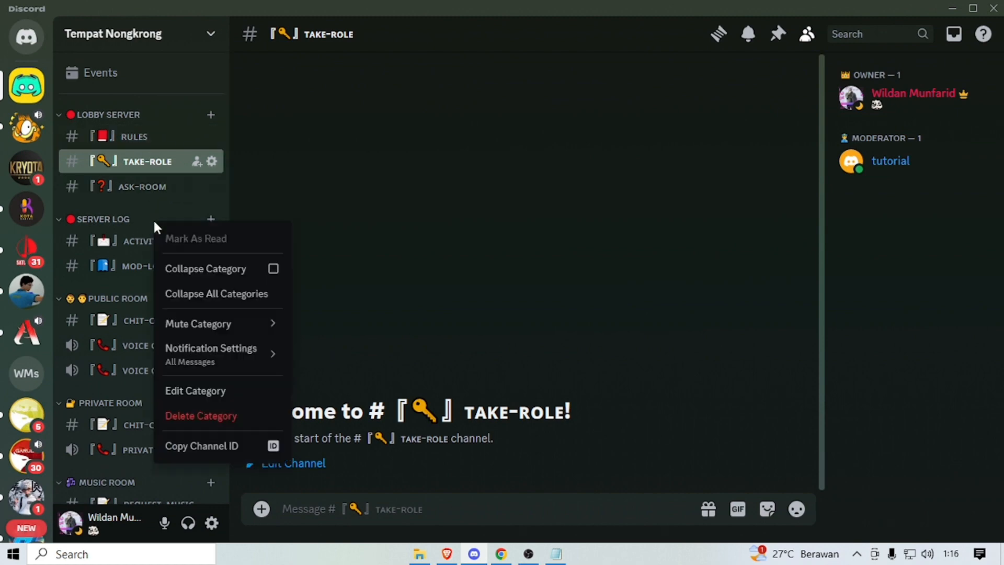
pyautogui.click(190, 390)
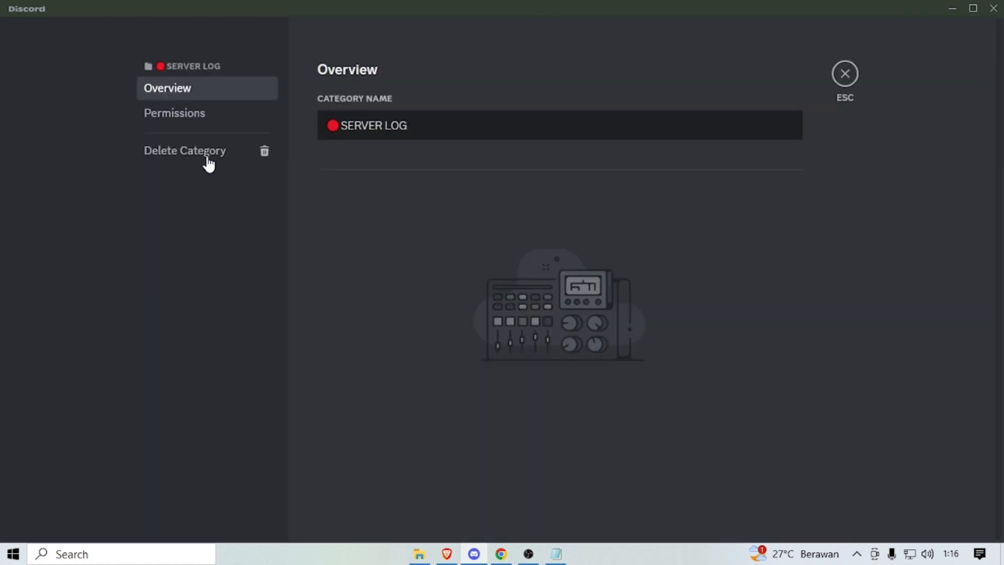
pyautogui.click(195, 116)
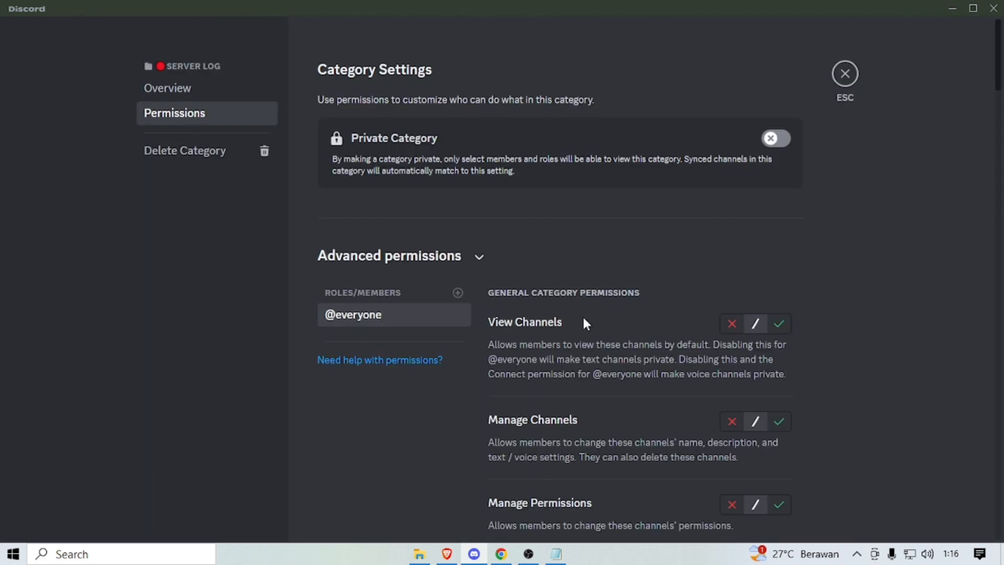
pyautogui.click(773, 326)
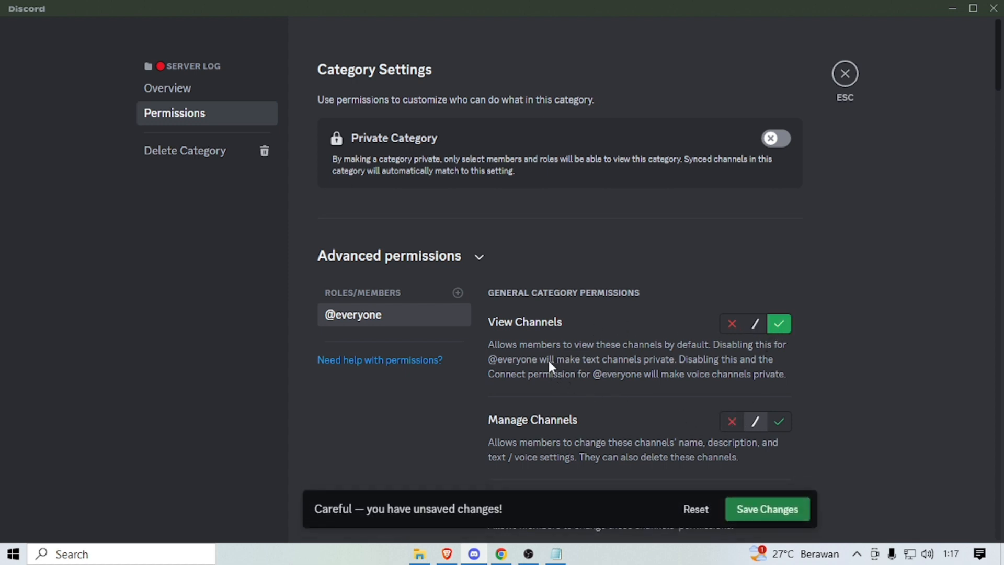
pyautogui.scroll(-2, 683, 414)
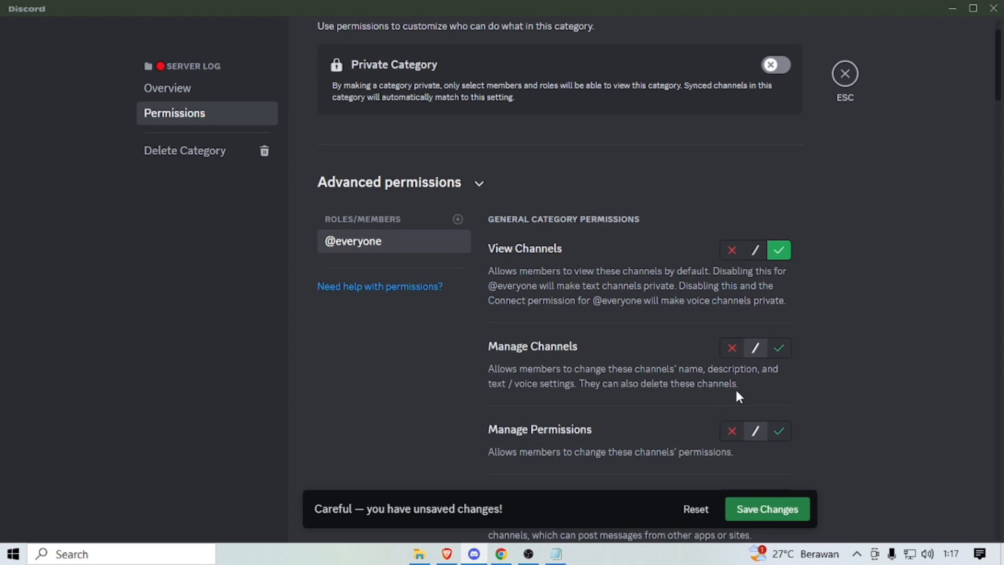
pyautogui.click(732, 348)
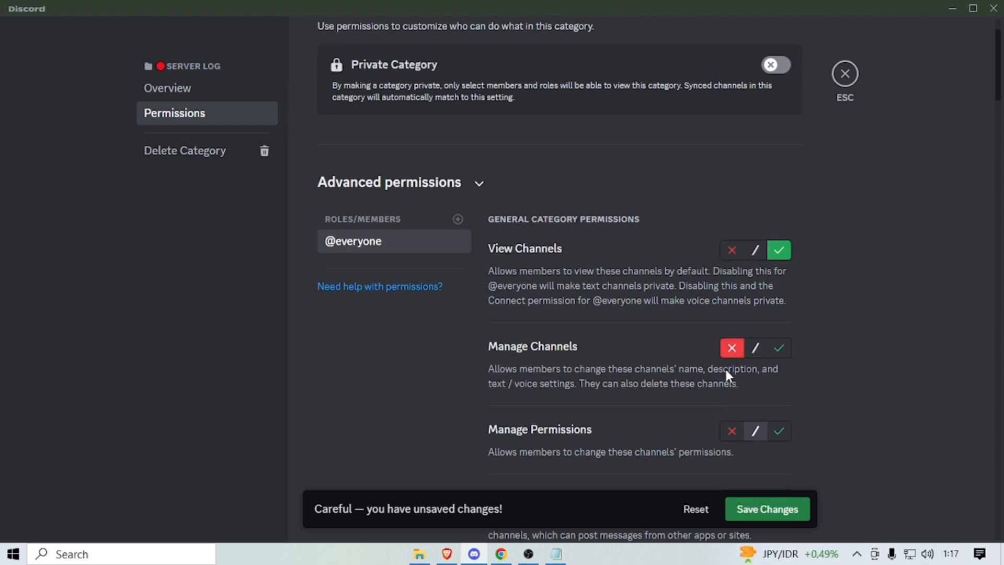
pyautogui.click(731, 430)
pyautogui.scroll(-4, 725, 424)
pyautogui.scroll(-1, 725, 423)
pyautogui.click(732, 278)
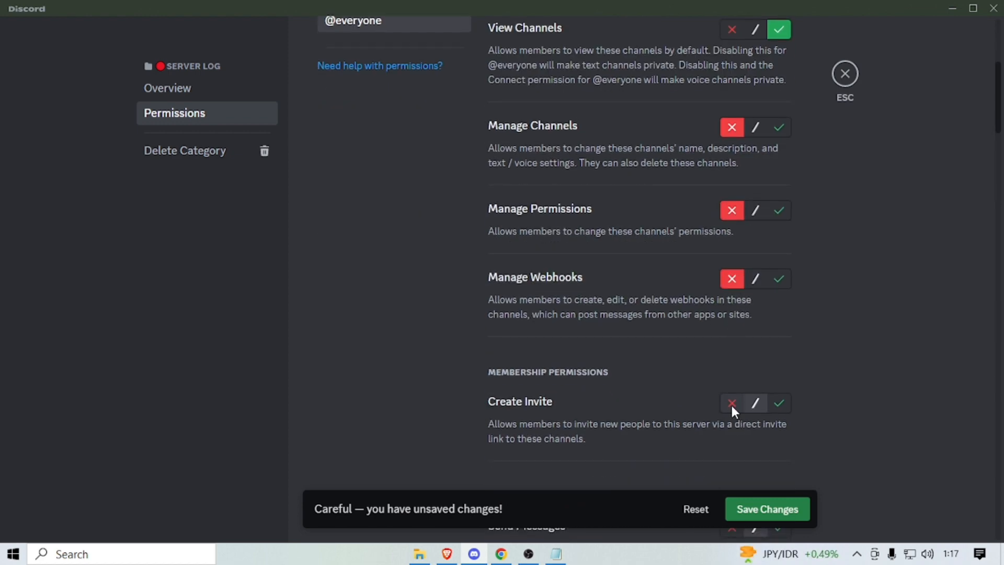
pyautogui.click(731, 403)
pyautogui.scroll(-2, 731, 413)
pyautogui.scroll(-3, 731, 418)
pyautogui.click(730, 309)
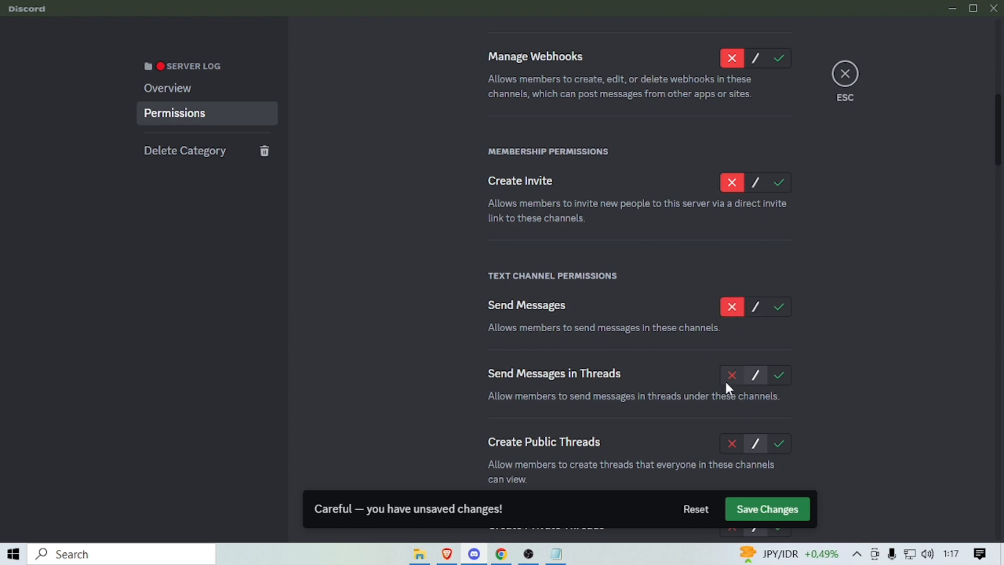
pyautogui.click(726, 375)
pyautogui.scroll(-3, 728, 408)
pyautogui.click(732, 297)
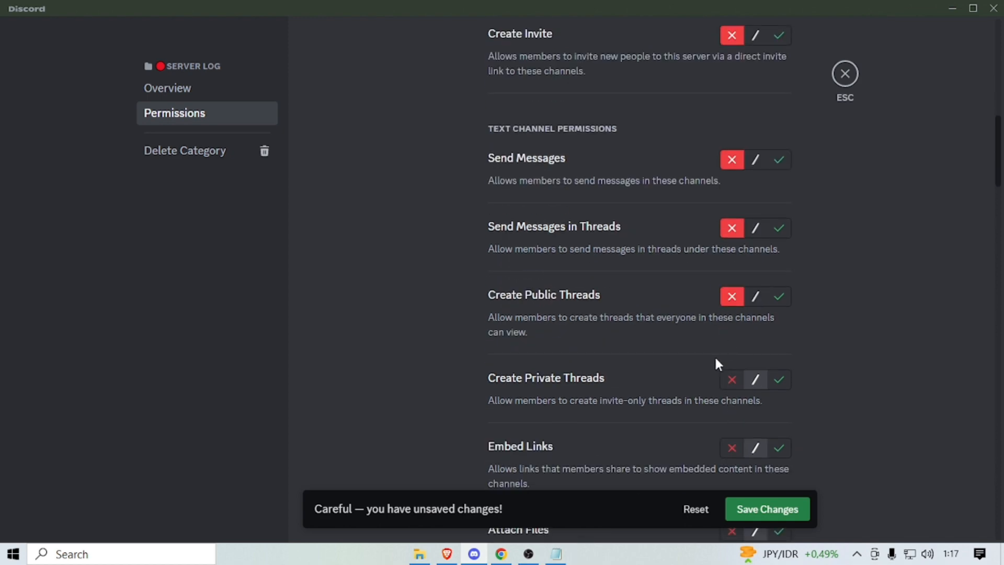
pyautogui.click(726, 380)
pyautogui.scroll(-3, 724, 383)
pyautogui.click(732, 302)
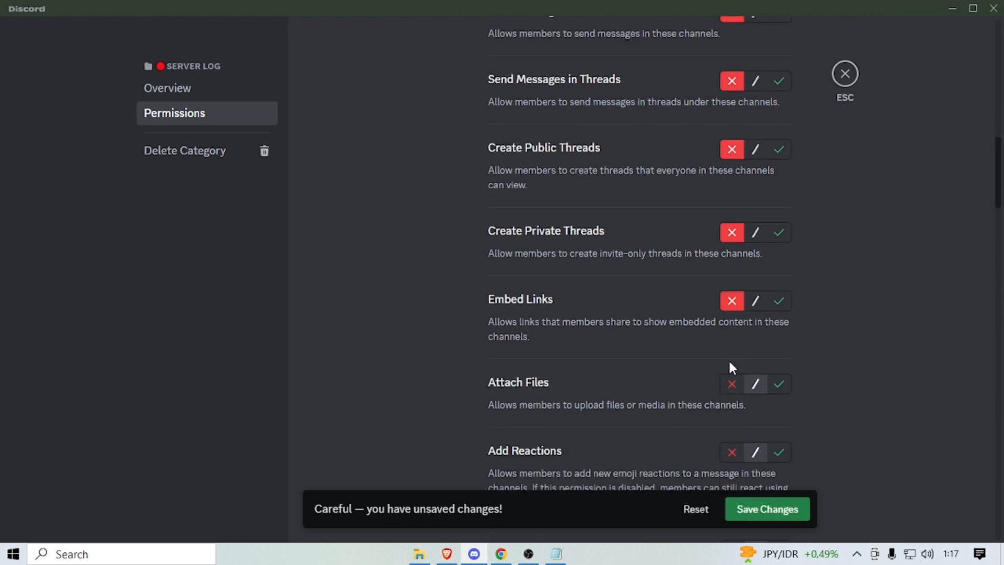
pyautogui.click(731, 384)
pyautogui.scroll(-5, 735, 366)
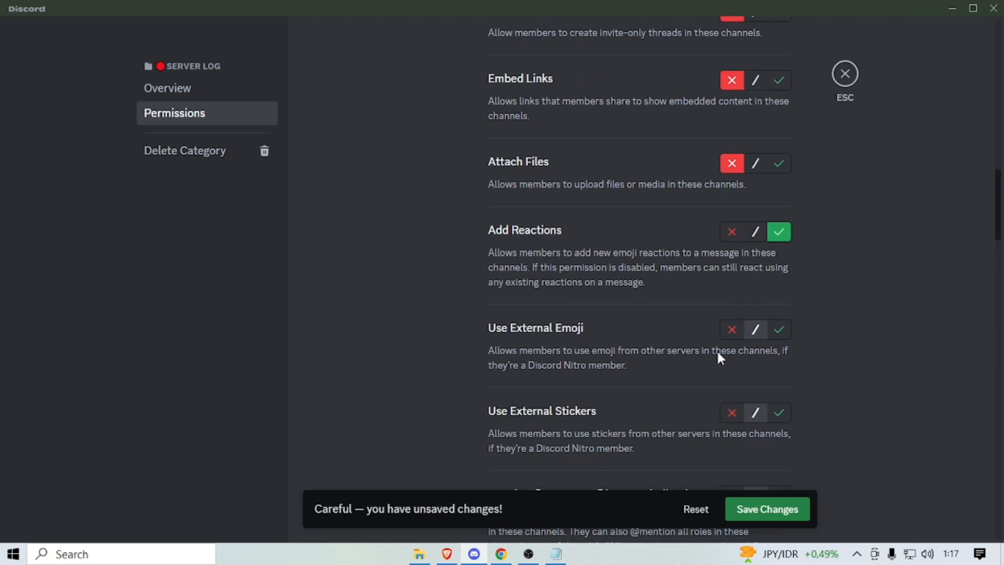
pyautogui.click(731, 331)
pyautogui.click(732, 414)
pyautogui.scroll(-5, 732, 397)
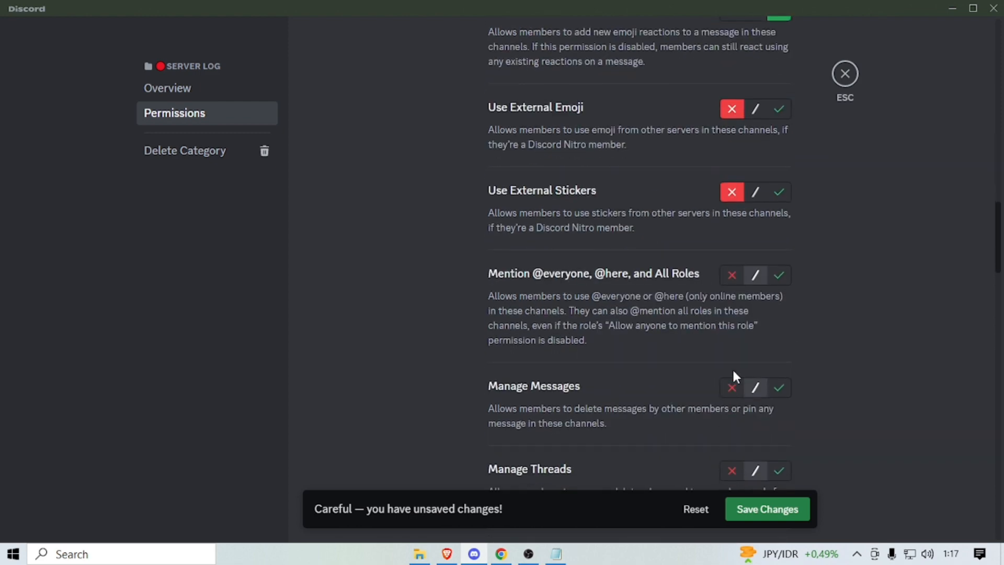
pyautogui.click(732, 276)
pyautogui.click(734, 387)
pyautogui.scroll(-3, 716, 397)
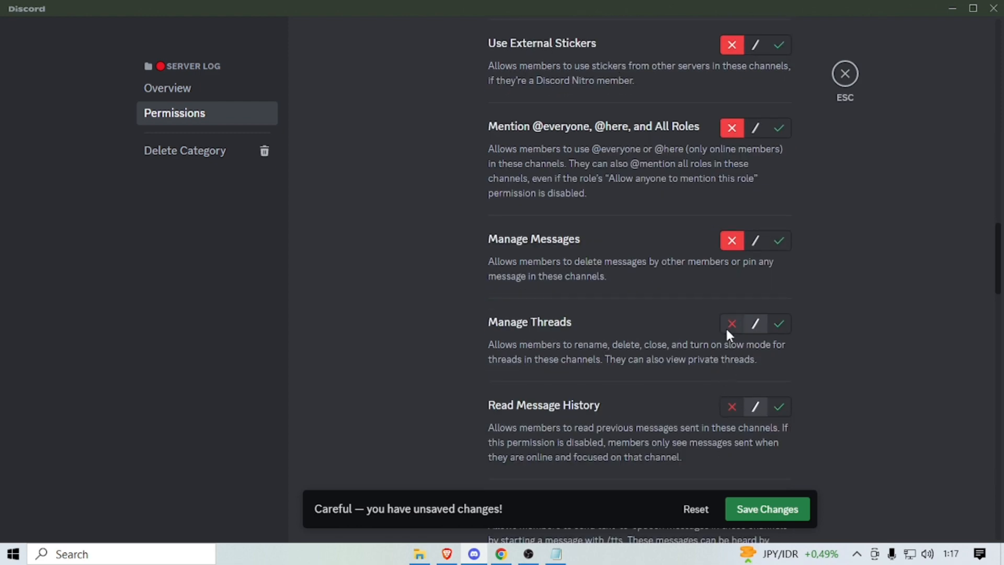
pyautogui.click(730, 324)
pyautogui.click(722, 407)
pyautogui.scroll(-5, 718, 388)
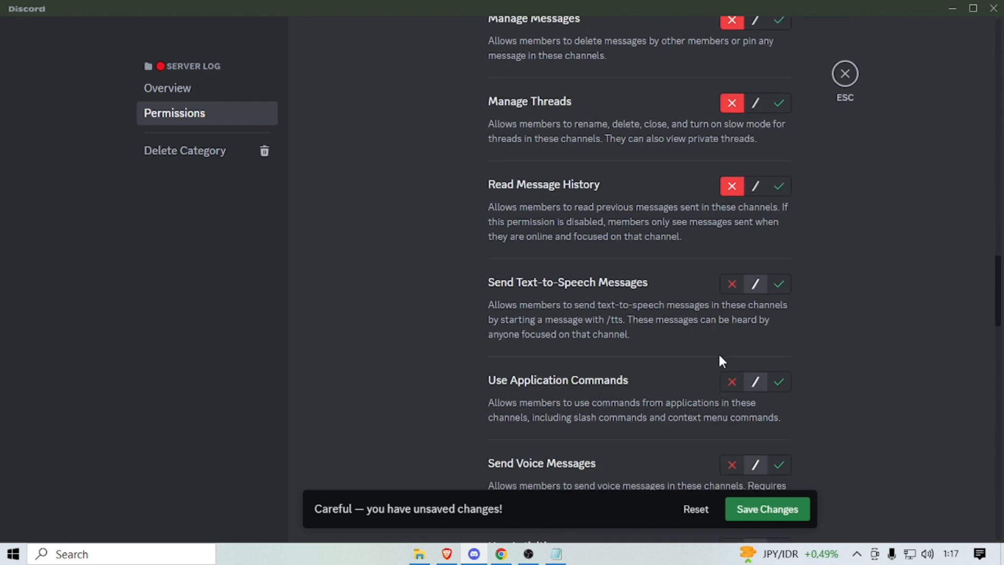
pyautogui.click(732, 285)
pyautogui.click(724, 387)
pyautogui.scroll(-3, 721, 390)
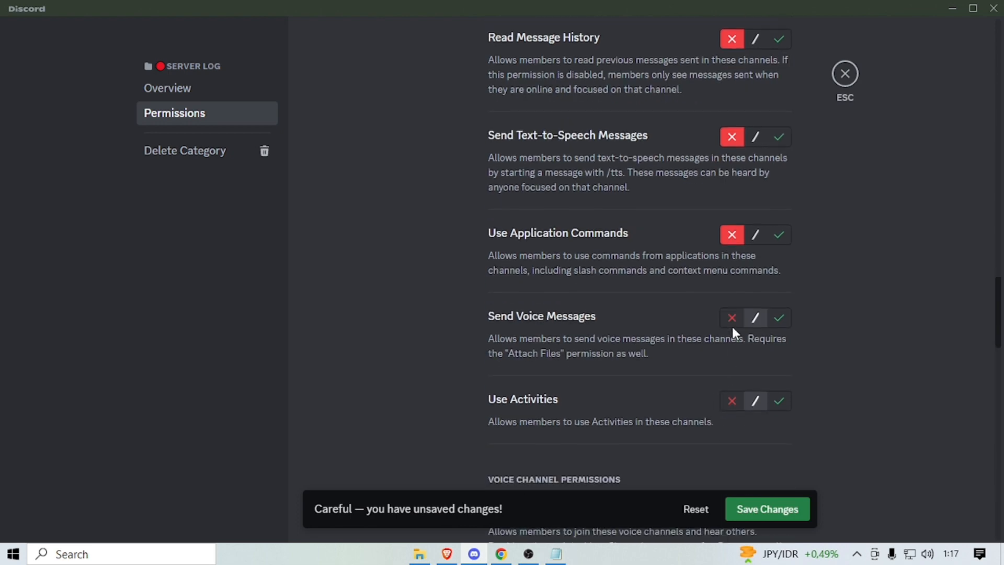
pyautogui.click(733, 321)
pyautogui.click(731, 402)
pyautogui.scroll(-5, 711, 418)
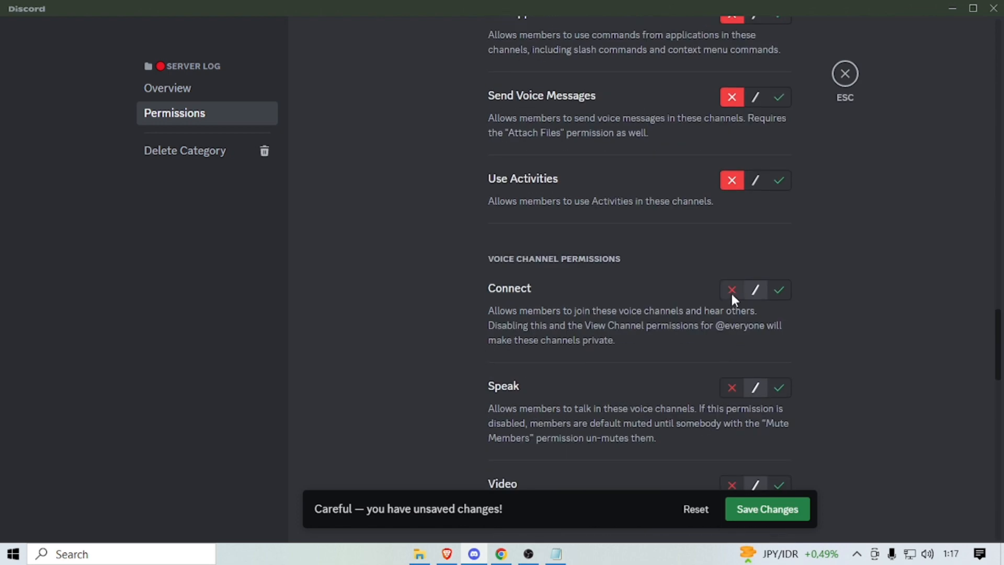
pyautogui.click(733, 290)
pyautogui.click(731, 388)
pyautogui.scroll(-3, 722, 408)
pyautogui.click(732, 337)
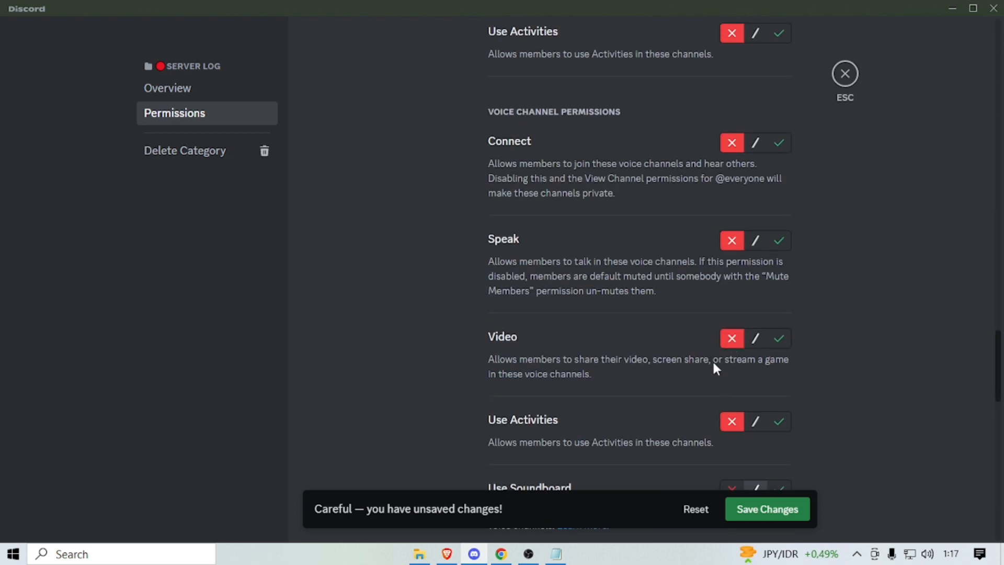
pyautogui.scroll(-5, 714, 366)
pyautogui.click(731, 352)
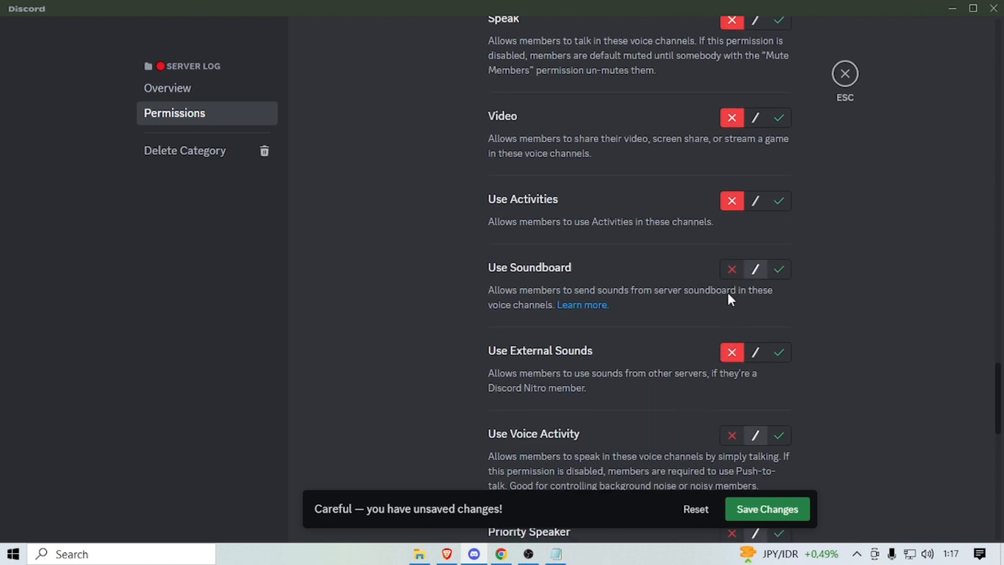
pyautogui.click(732, 269)
pyautogui.scroll(-5, 726, 285)
pyautogui.click(732, 215)
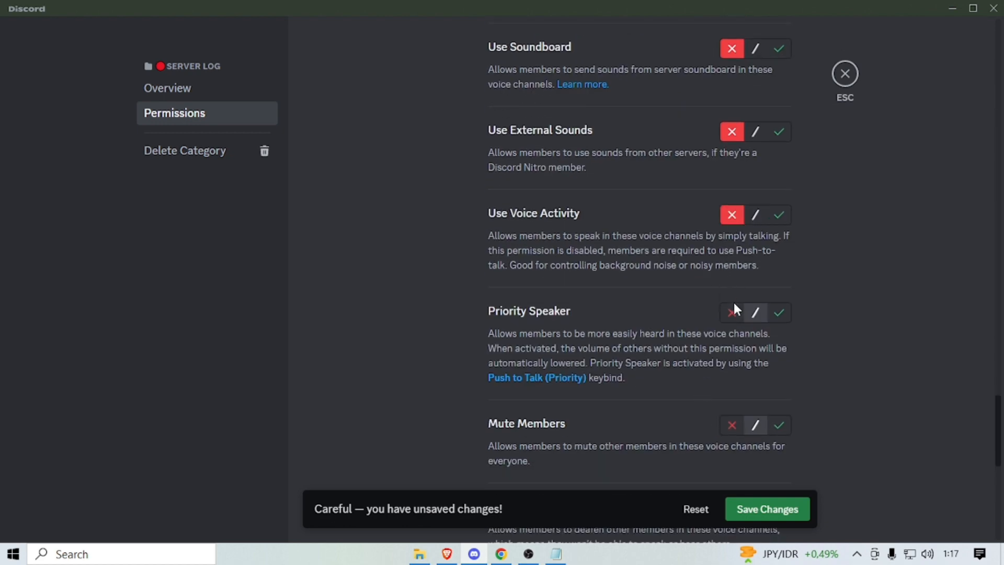
pyautogui.click(732, 313)
pyautogui.click(732, 425)
pyautogui.scroll(-5, 727, 414)
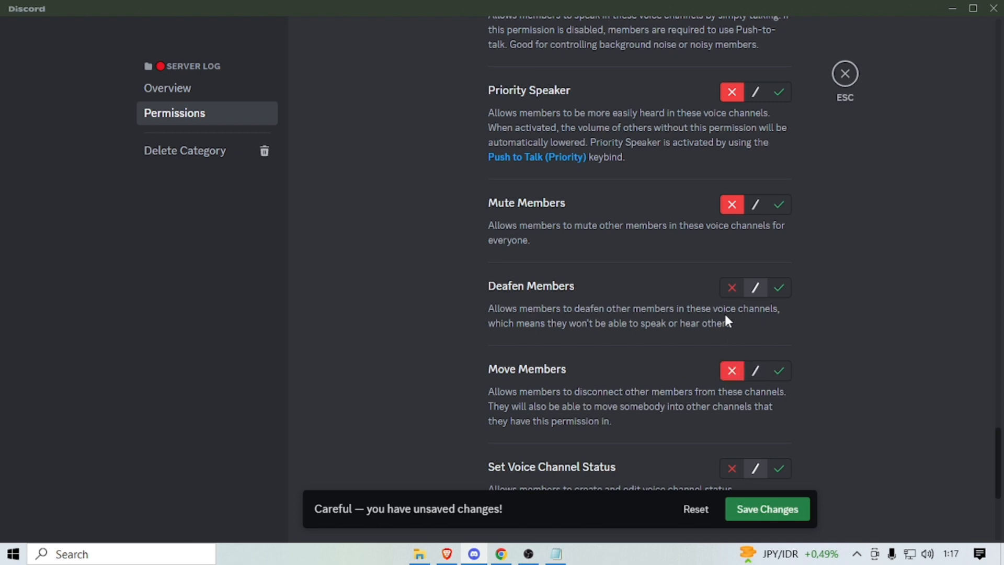
pyautogui.click(732, 287)
pyautogui.scroll(18, 729, 455)
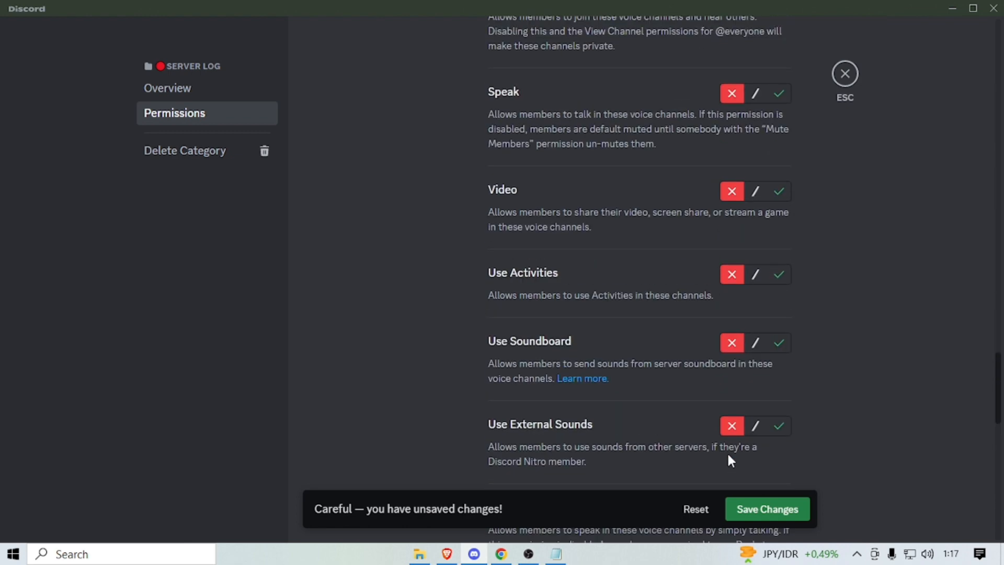
pyautogui.scroll(4, 647, 400)
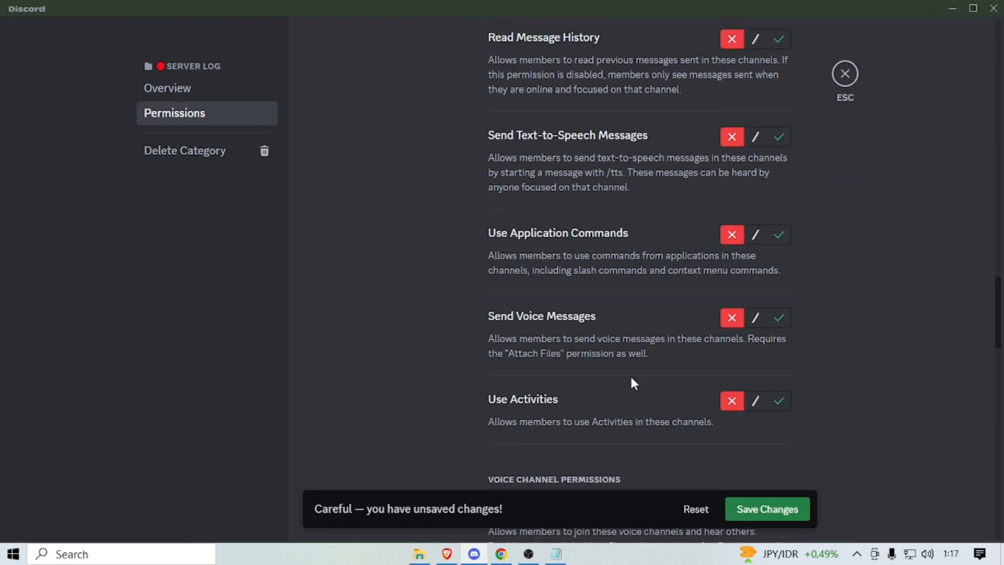
pyautogui.scroll(5, 630, 374)
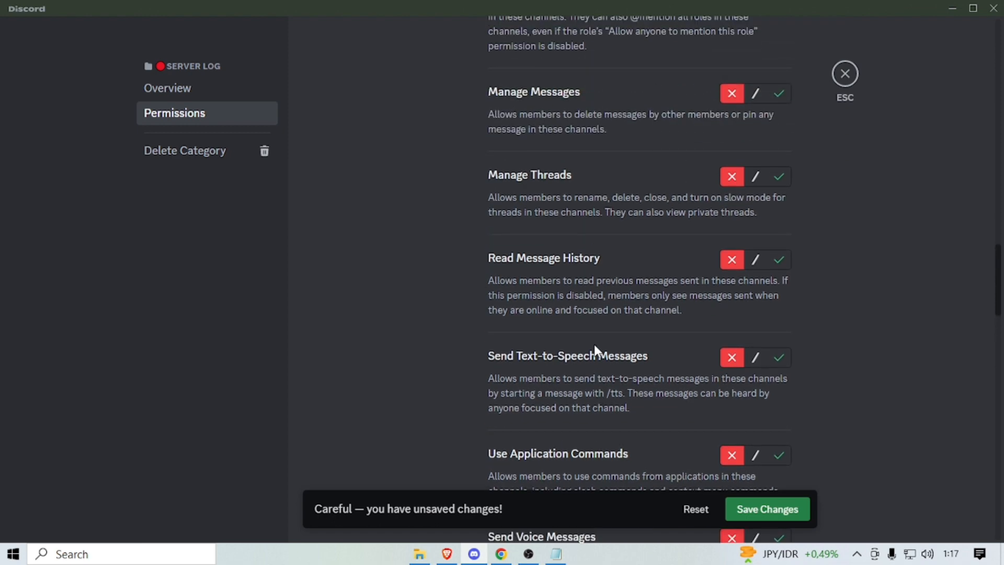
pyautogui.scroll(2, 595, 346)
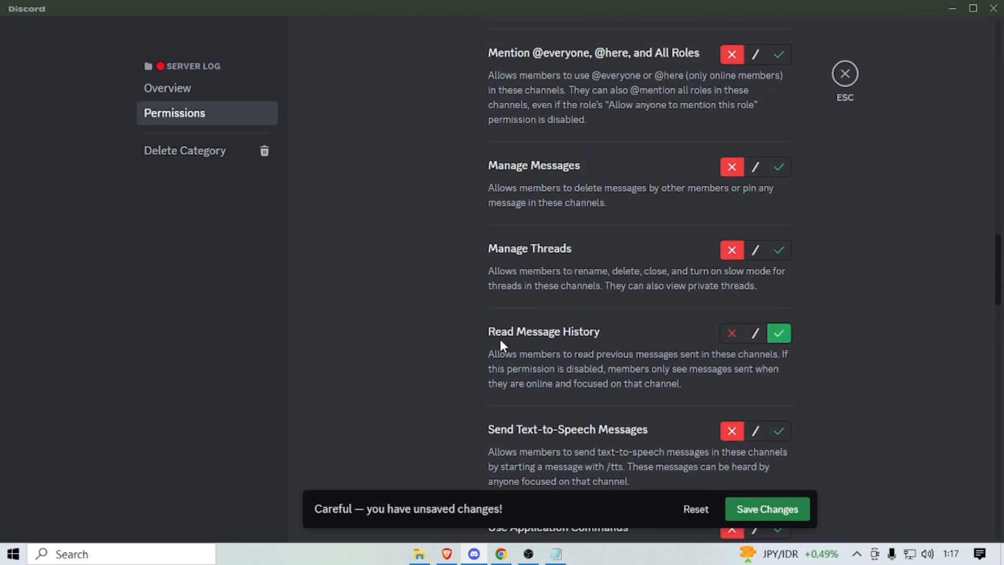
pyautogui.scroll(-20, 733, 353)
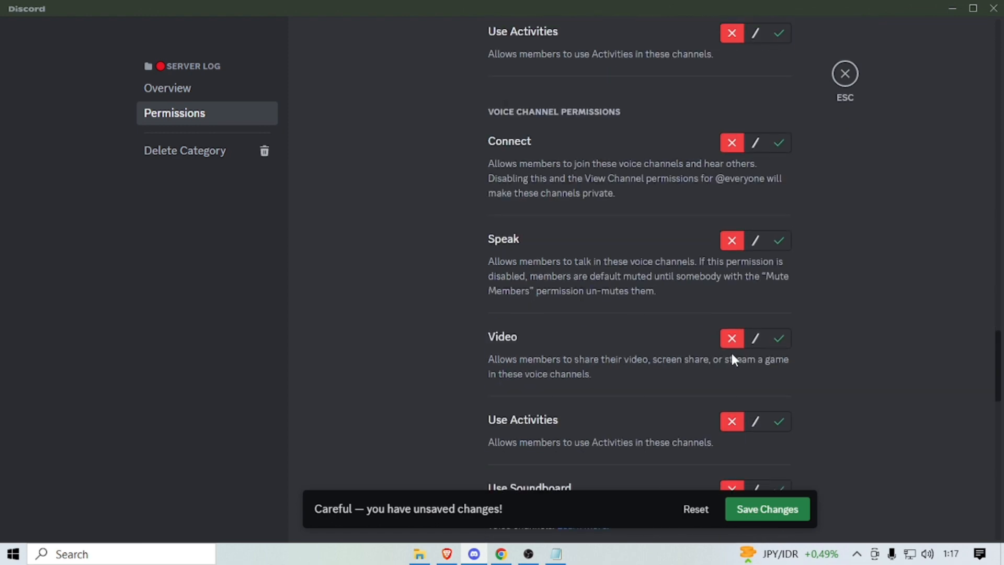
pyautogui.click(731, 299)
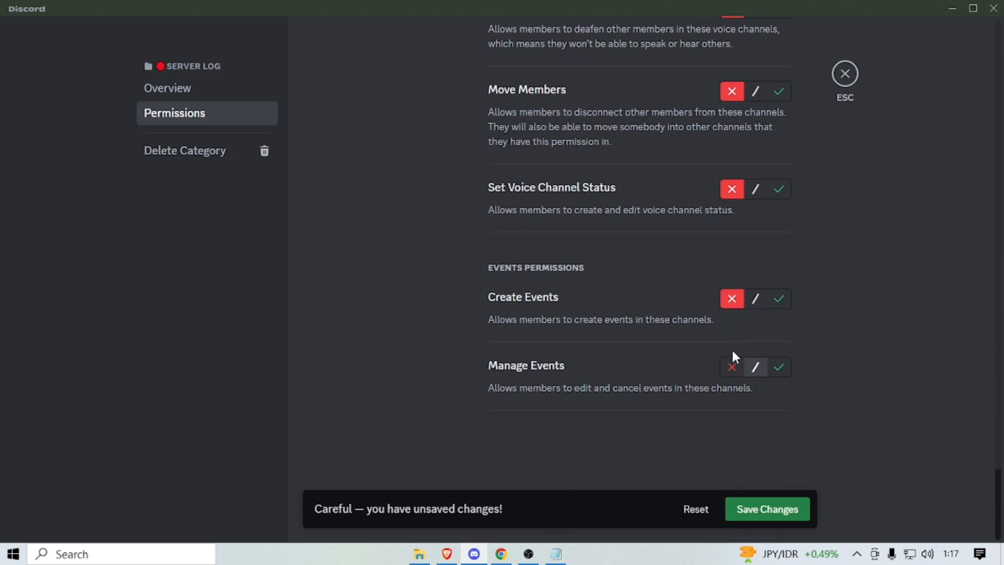
pyautogui.click(732, 367)
pyautogui.click(751, 509)
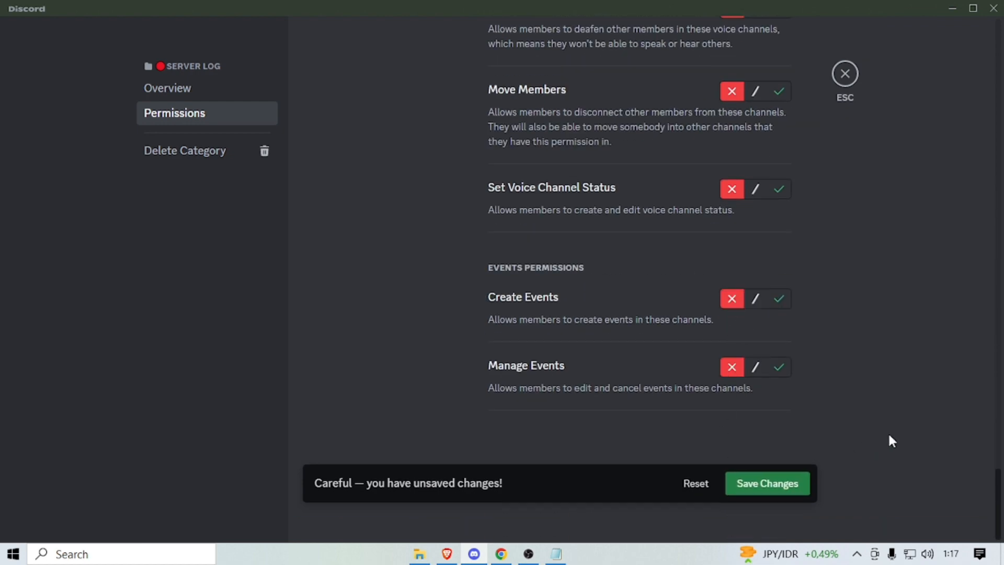
pyautogui.click(844, 81)
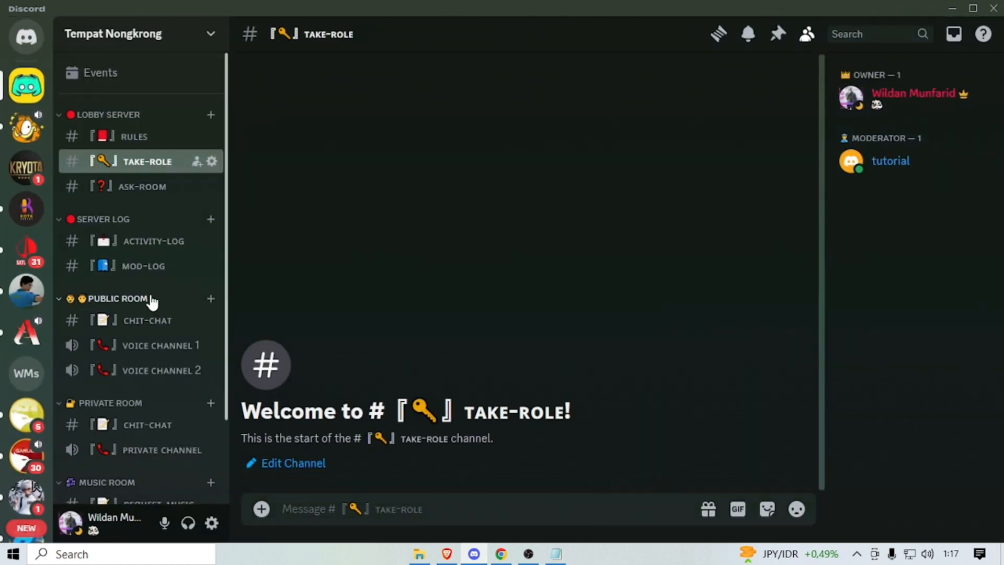
# - Add the Unverified role to the SERVER LOG category's permissions, deny it View Channels, then save and close the settings
pyautogui.rightClick(158, 226)
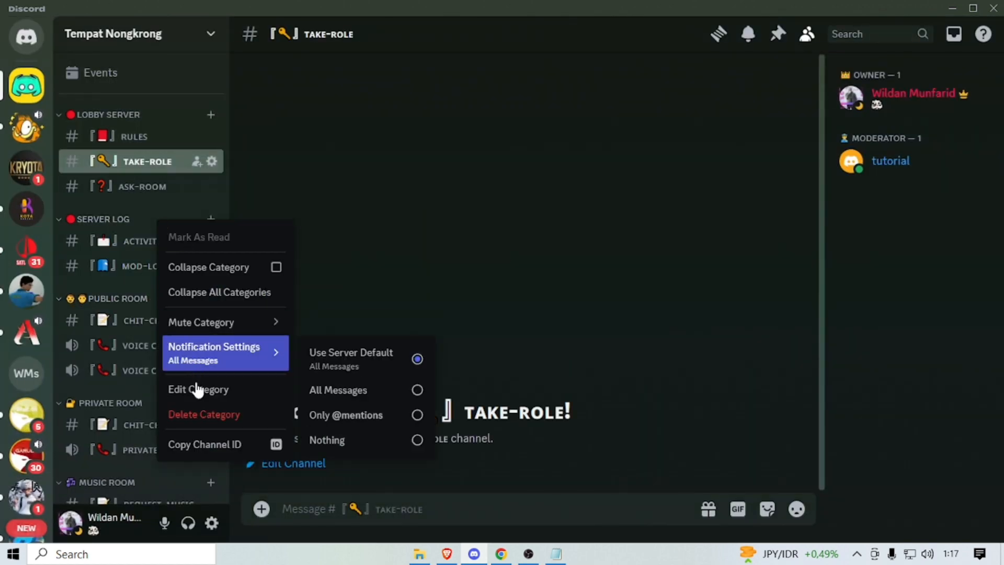
pyautogui.click(201, 392)
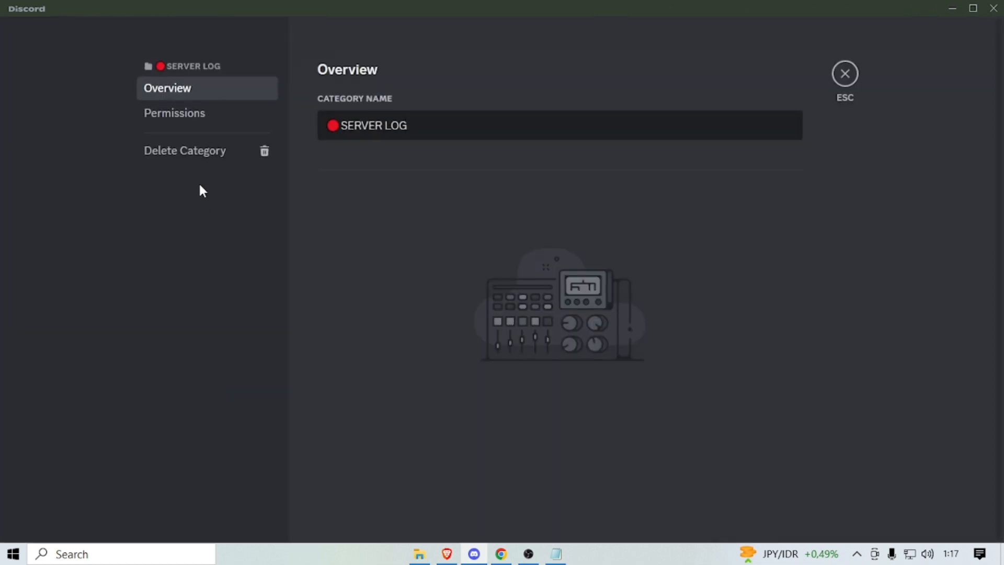
pyautogui.click(200, 127)
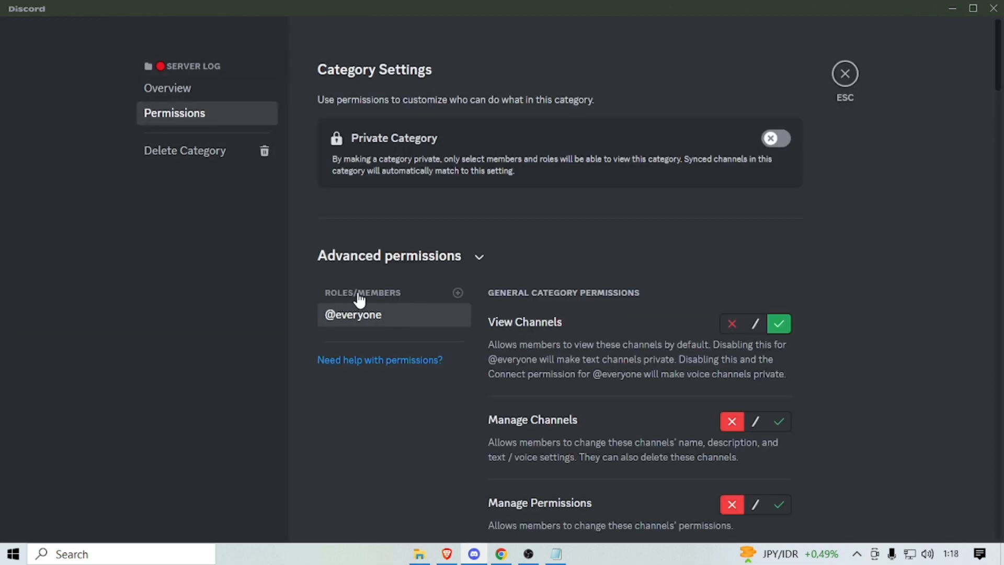
pyautogui.click(458, 294)
pyautogui.scroll(-3, 398, 413)
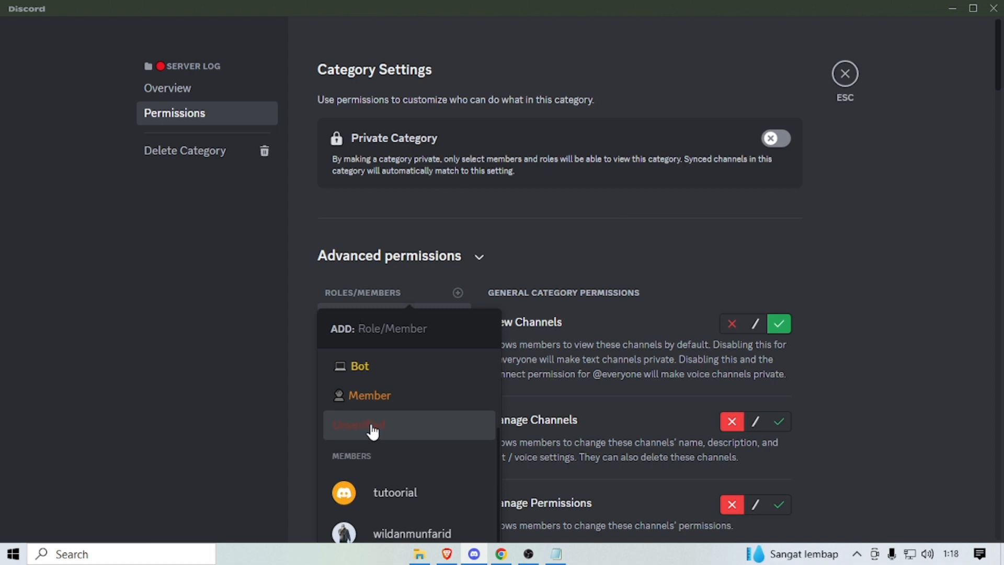
pyautogui.click(372, 432)
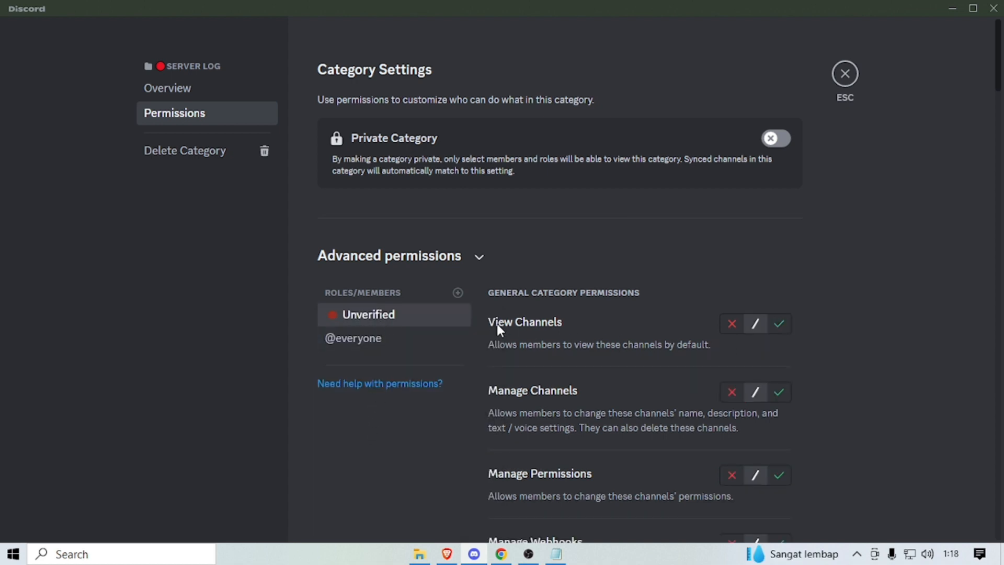
pyautogui.click(731, 327)
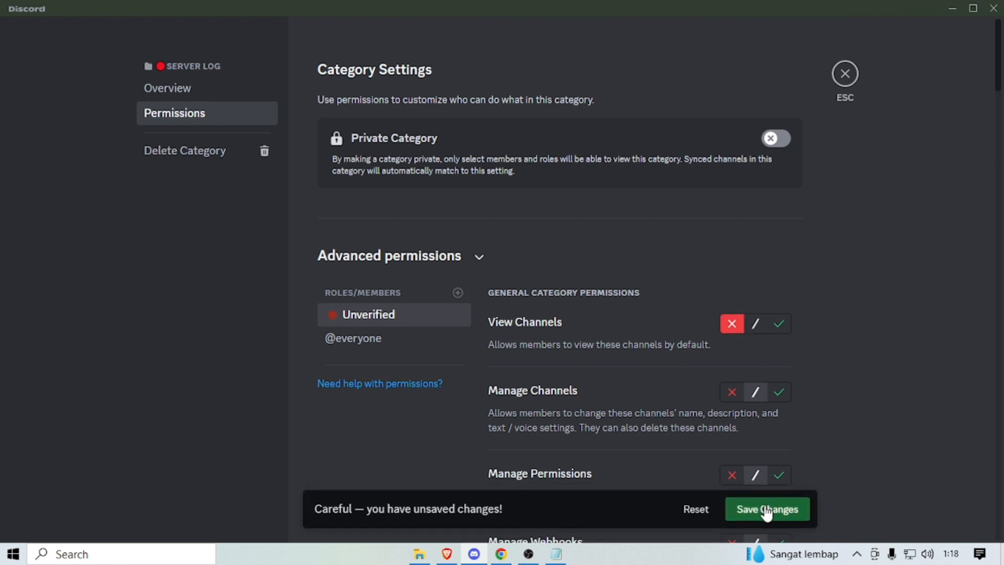
pyautogui.click(767, 511)
pyautogui.click(846, 73)
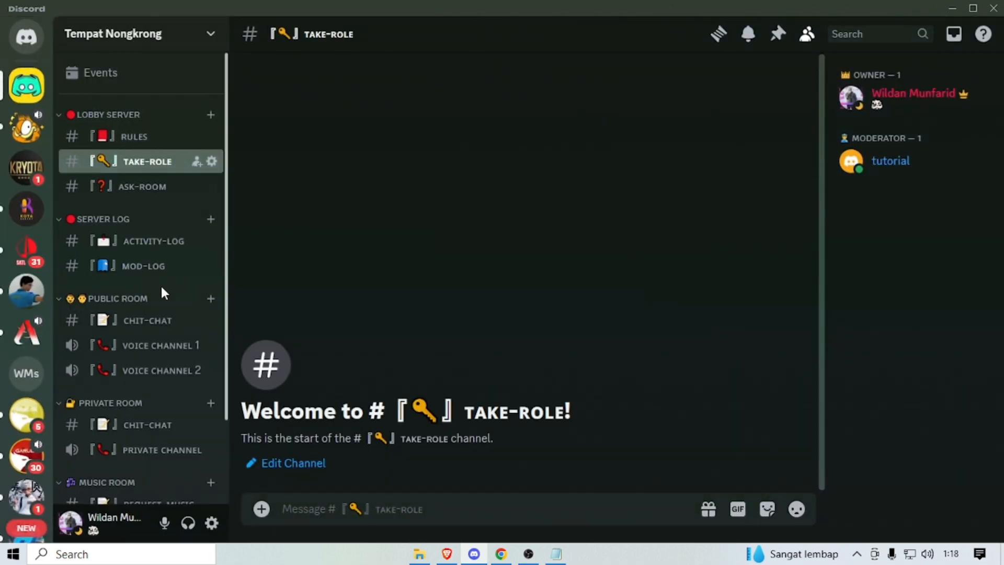
pyautogui.rightClick(176, 295)
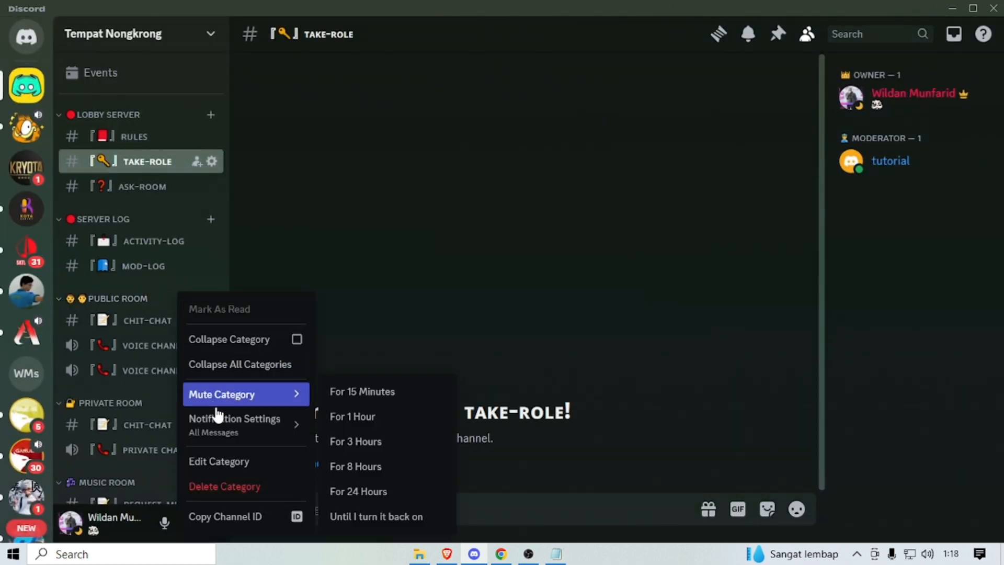
pyautogui.moveTo(231, 435)
pyautogui.click(233, 462)
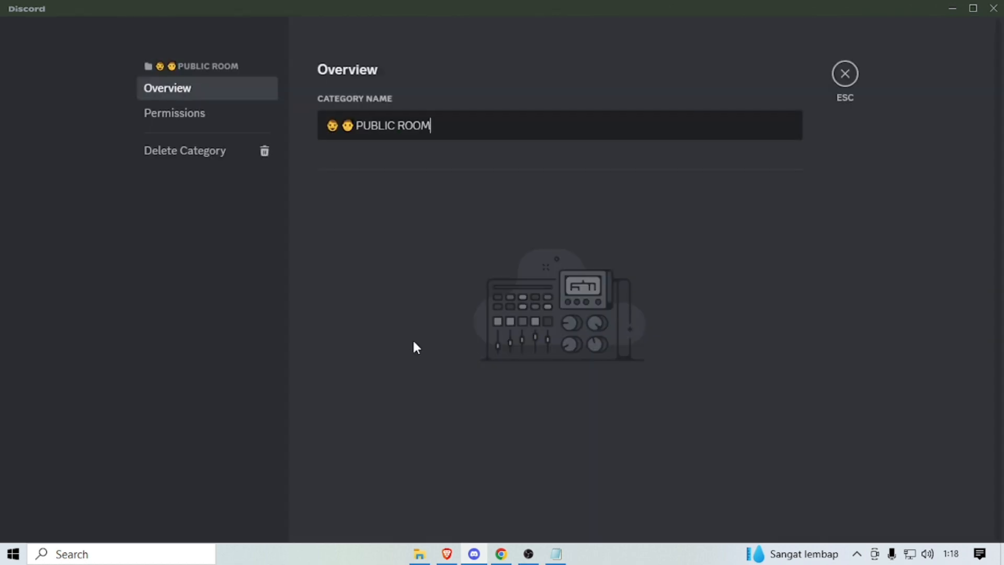
pyautogui.click(219, 120)
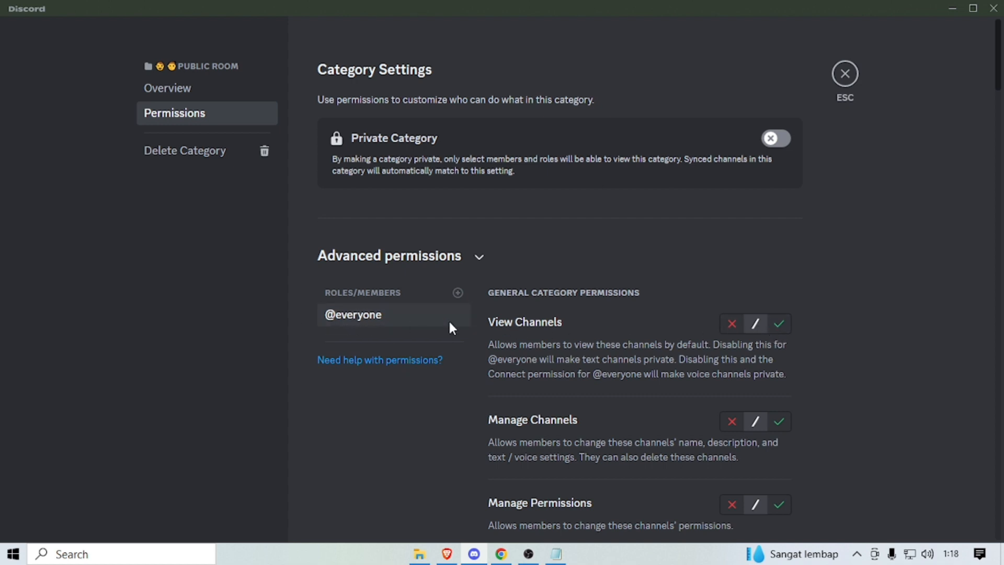
pyautogui.click(780, 324)
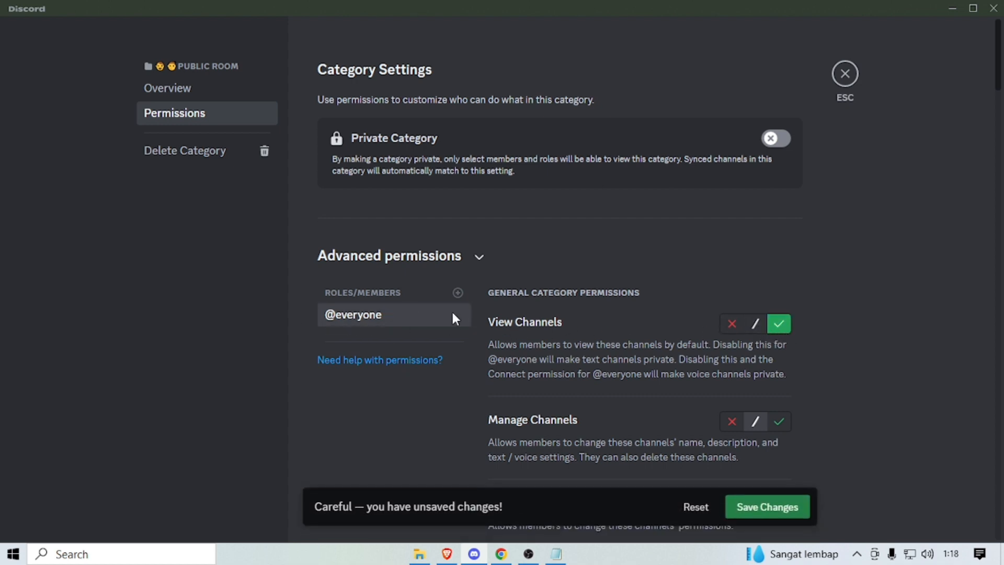
# - Add the Unverified role to the PUBLIC ROOM category's permissions and deny it View Channels
pyautogui.click(457, 296)
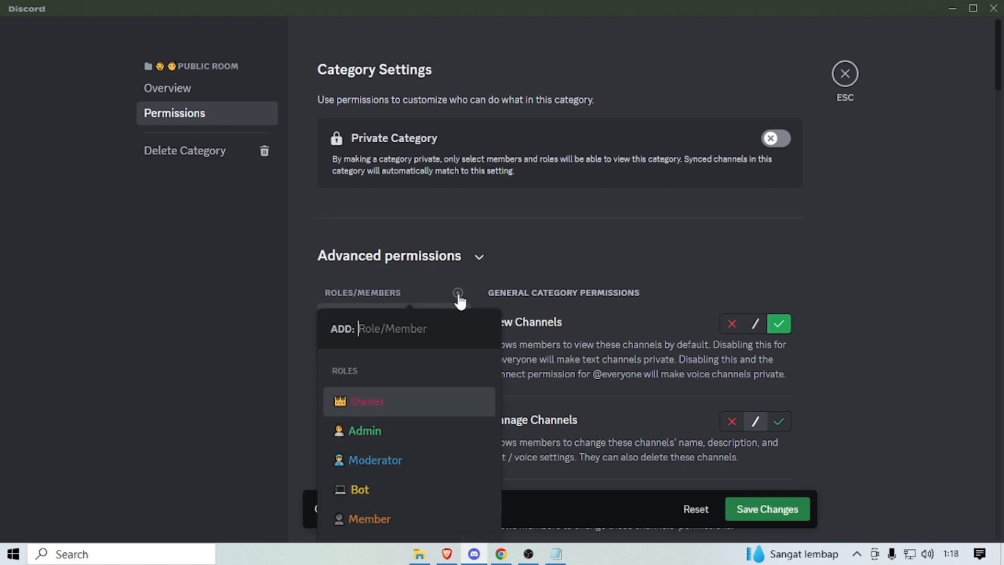
pyautogui.scroll(-2, 414, 429)
pyautogui.click(396, 432)
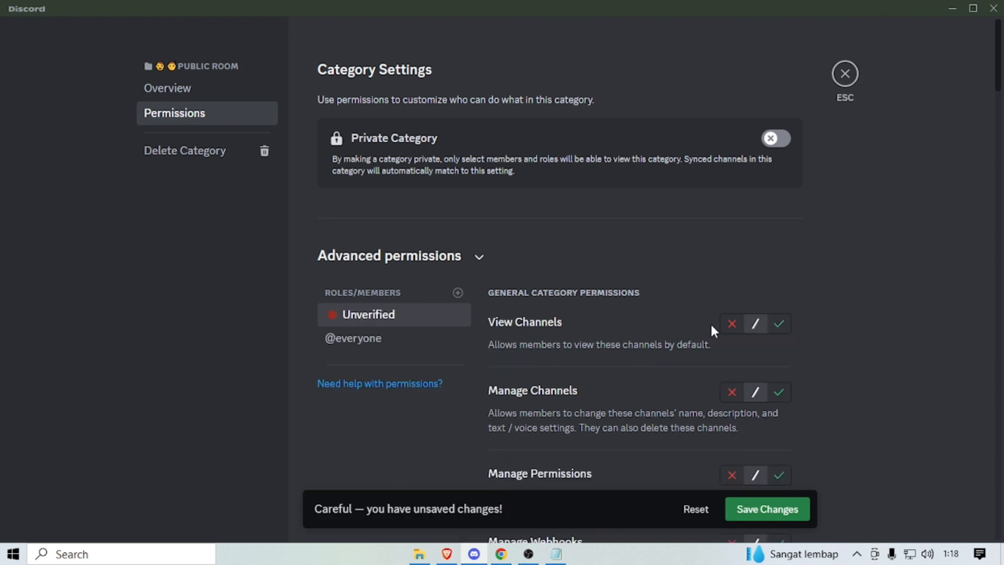
pyautogui.click(731, 324)
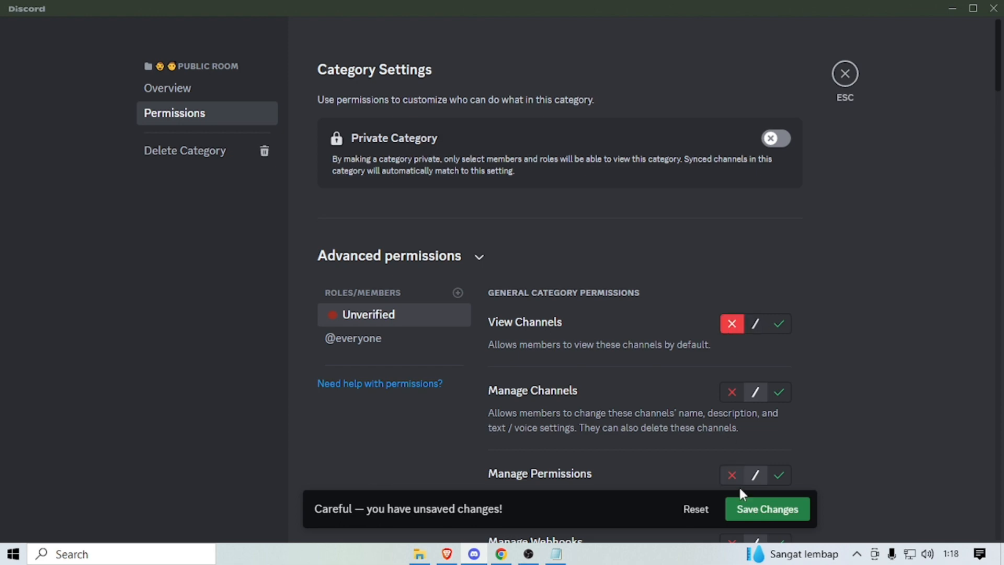
# - Save the PUBLIC ROOM permission changes and close the category settings
pyautogui.click(792, 515)
pyautogui.click(845, 74)
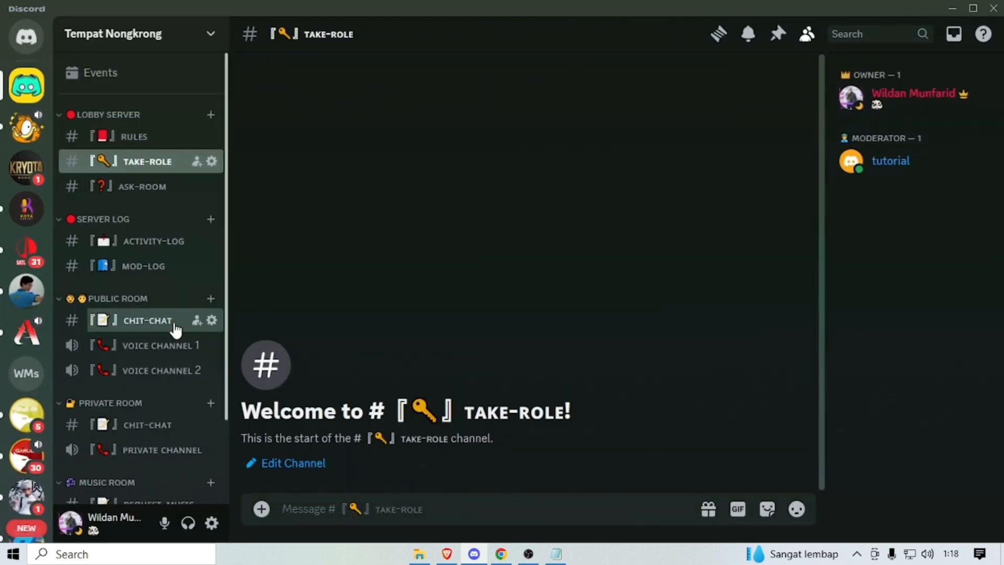
pyautogui.scroll(-2, 161, 354)
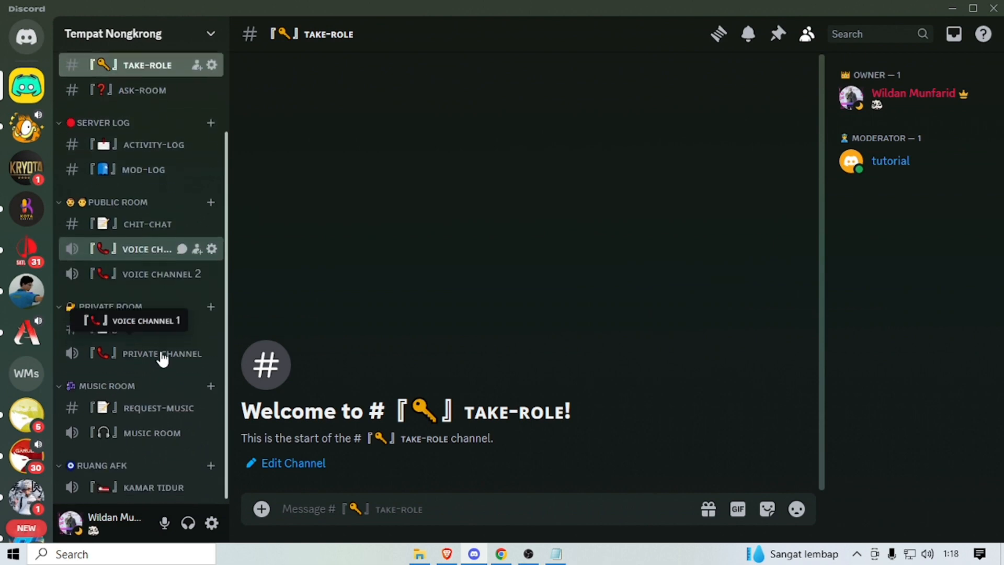
pyautogui.rightClick(157, 302)
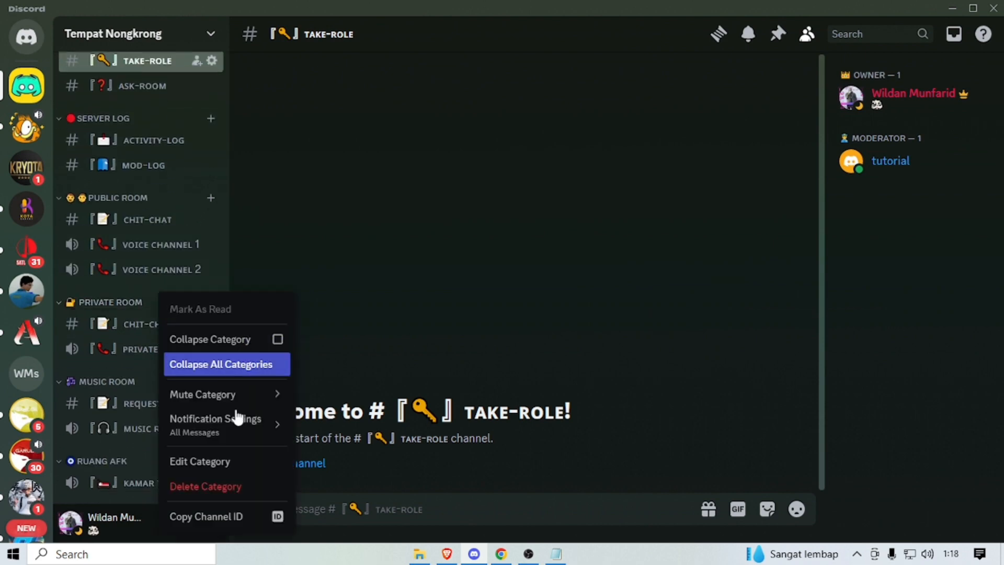
pyautogui.click(232, 463)
pyautogui.click(187, 112)
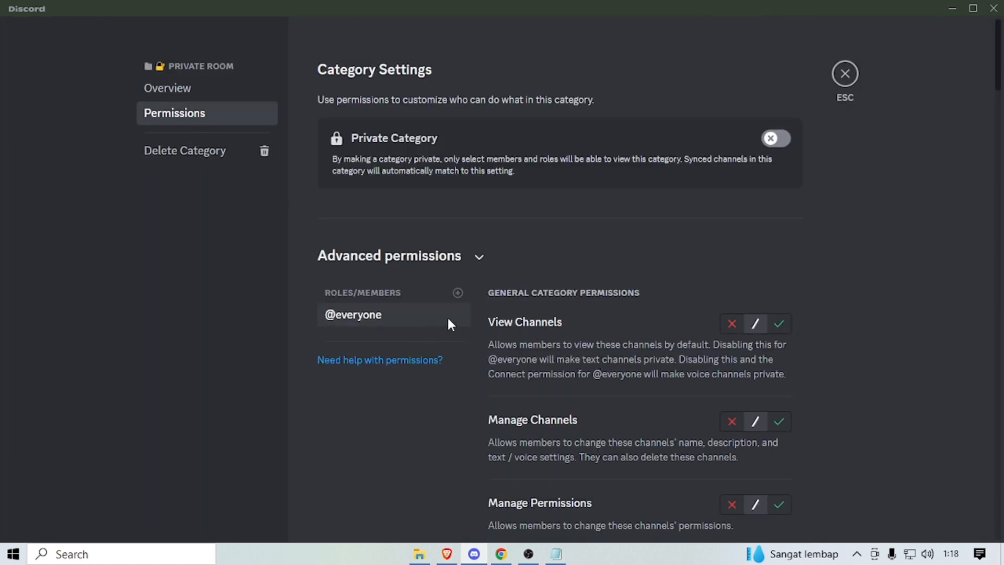
pyautogui.click(391, 318)
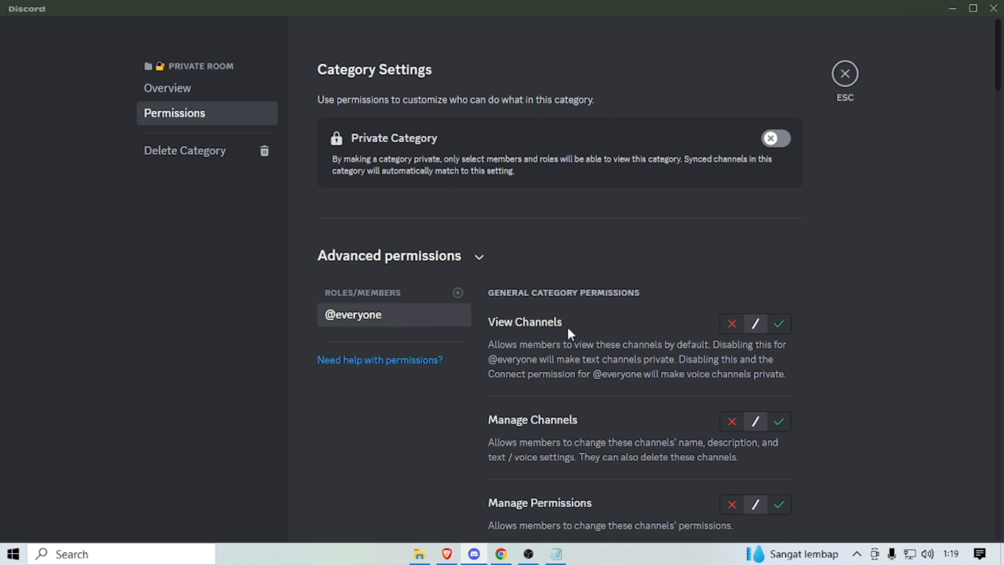
pyautogui.click(730, 328)
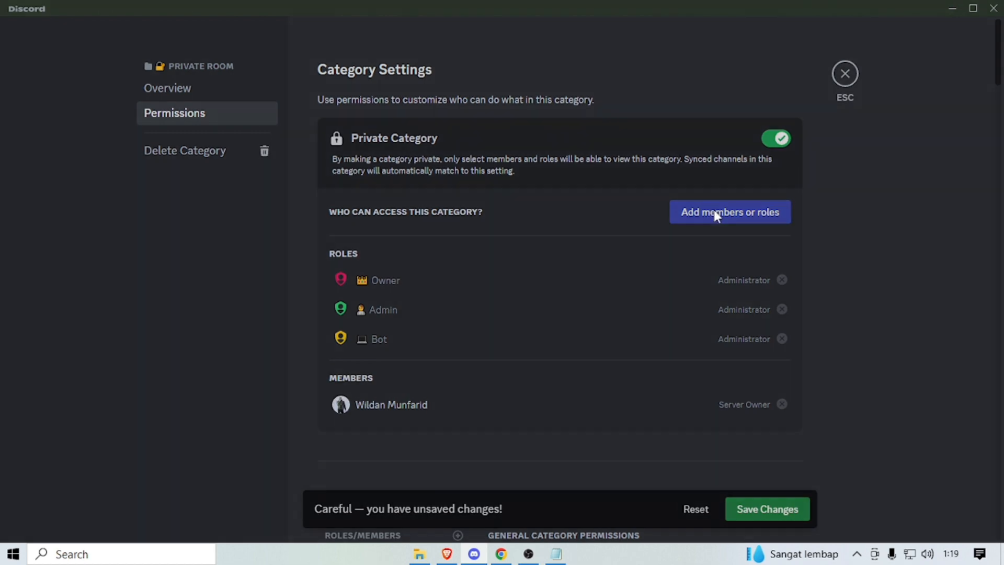
# - Give the Moderator role access to the PRIVATE ROOM category, then save the changes and close the settings
pyautogui.click(715, 212)
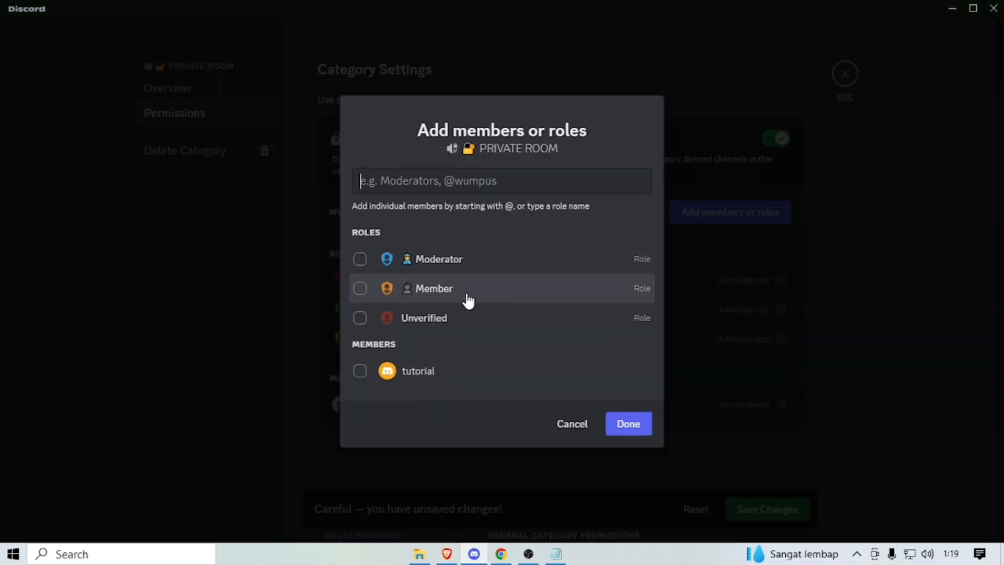
pyautogui.click(441, 264)
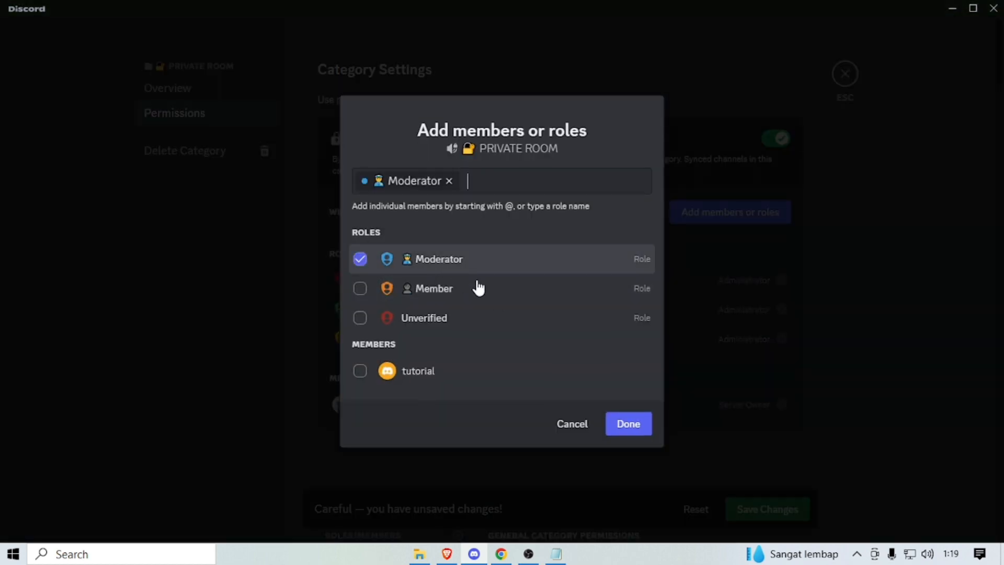
pyautogui.click(623, 429)
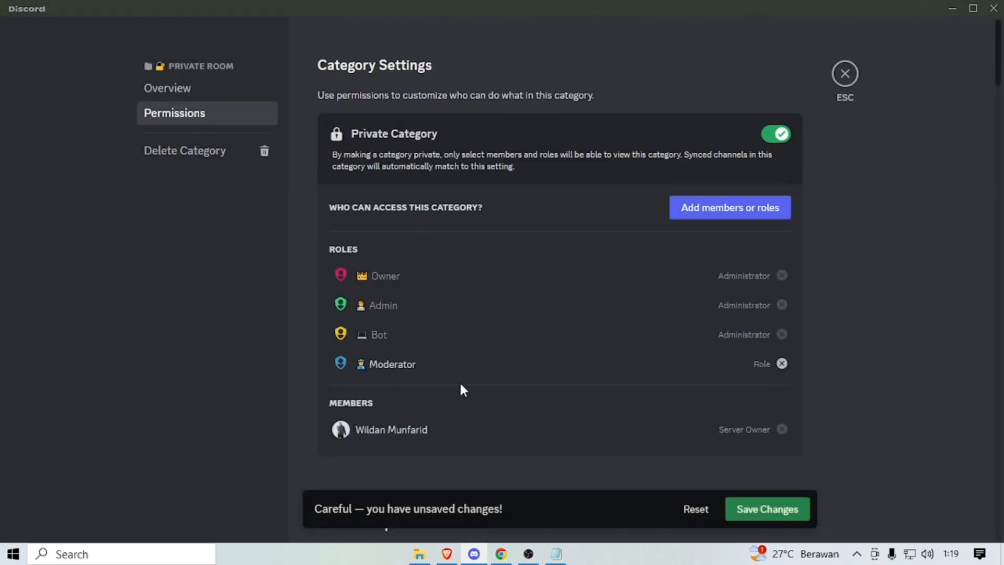
pyautogui.scroll(-5, 598, 375)
pyautogui.click(405, 301)
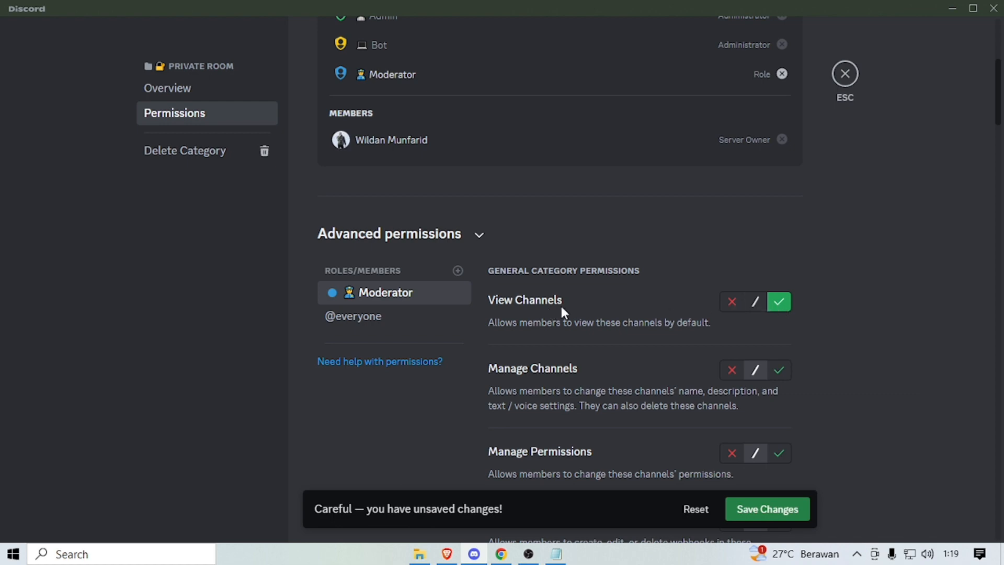
pyautogui.click(756, 511)
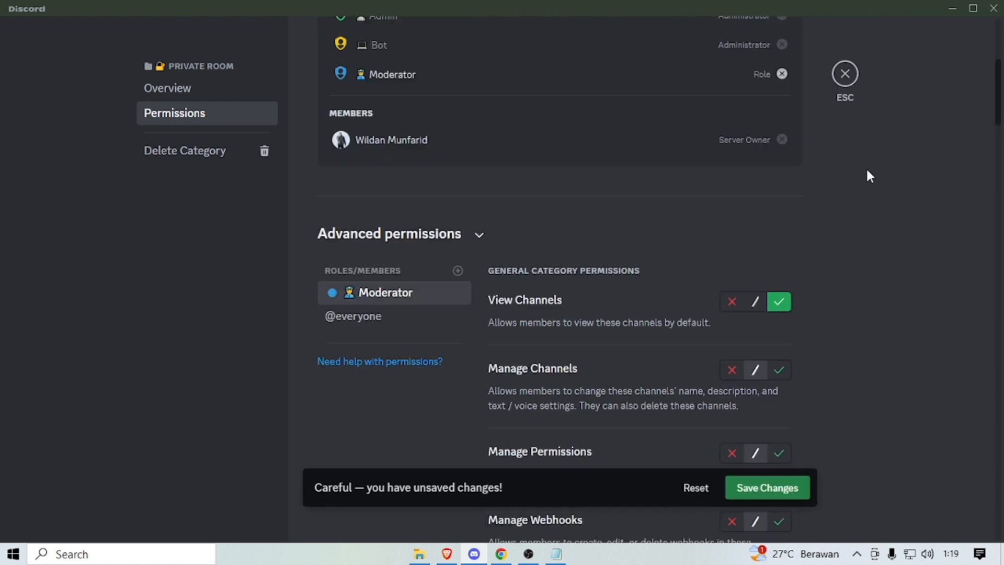
pyautogui.click(846, 74)
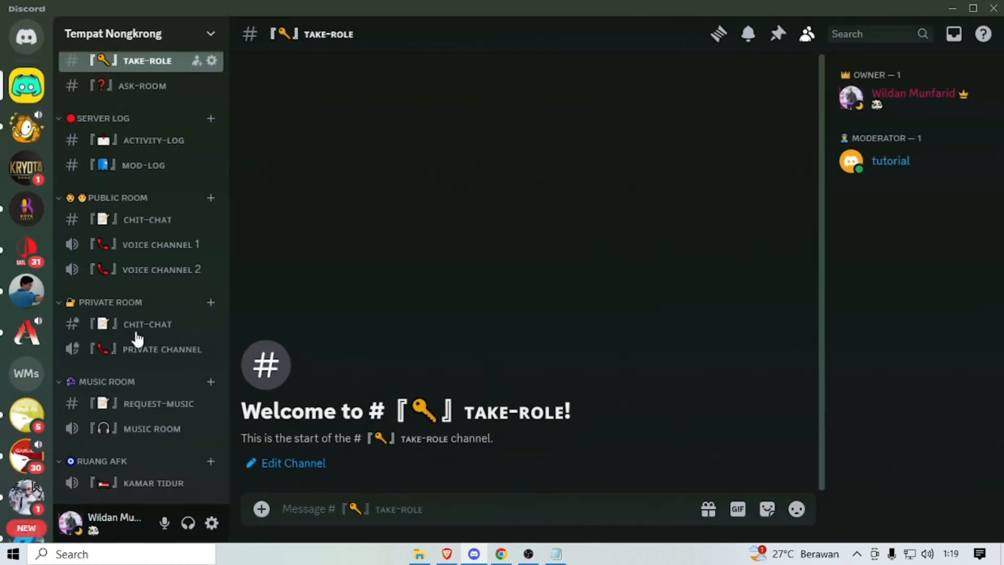
pyautogui.rightClick(160, 387)
pyautogui.click(229, 471)
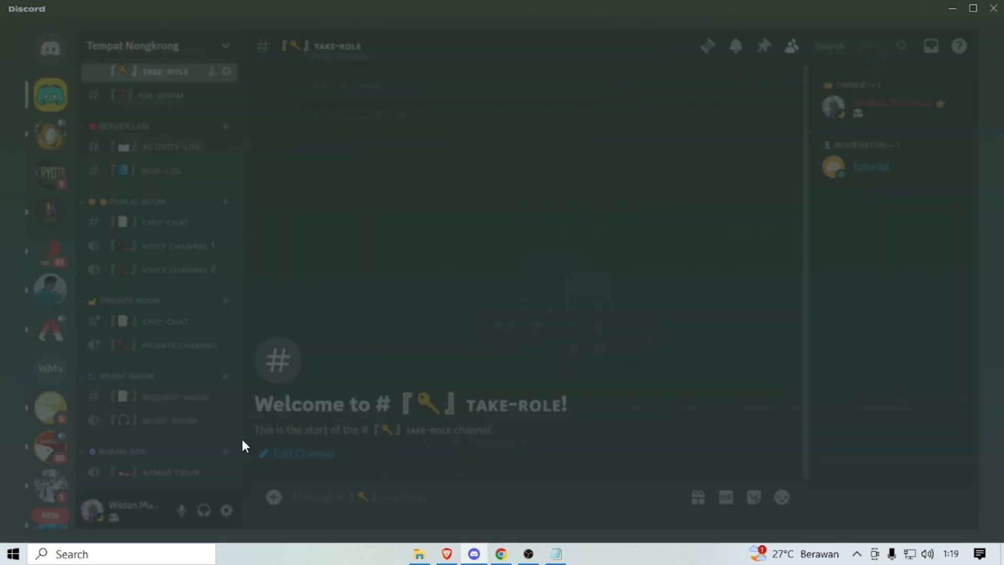
pyautogui.click(222, 115)
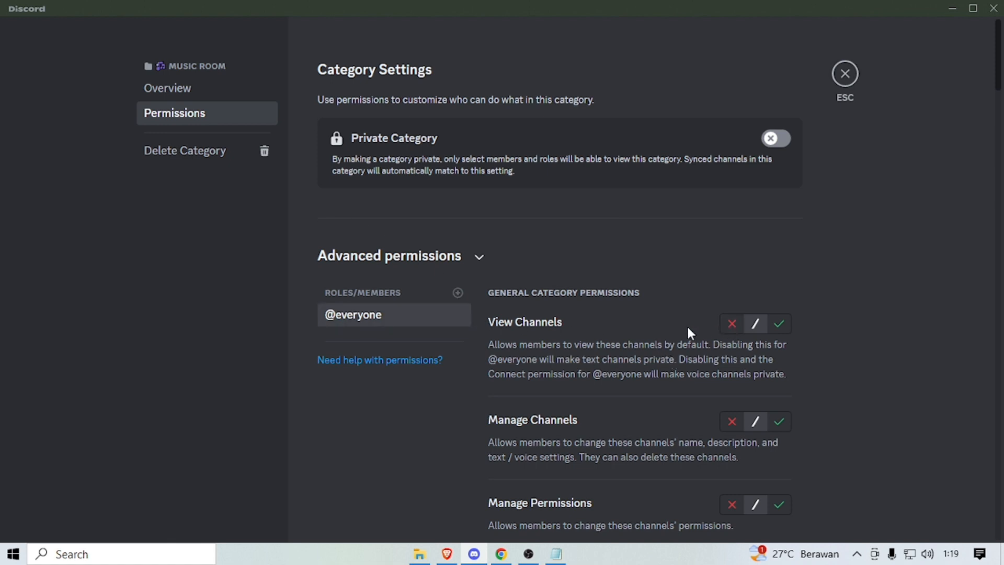
pyautogui.click(778, 325)
# - Add the Unverified role to the MUSIC ROOM category's permissions, deny it View Channels, then save and close the settings
pyautogui.click(375, 300)
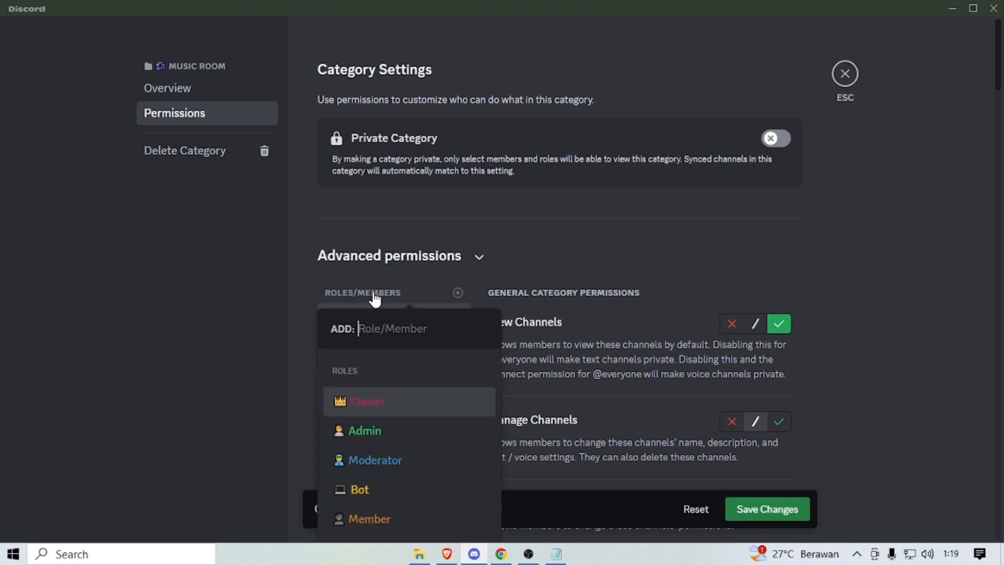
pyautogui.scroll(-2, 388, 418)
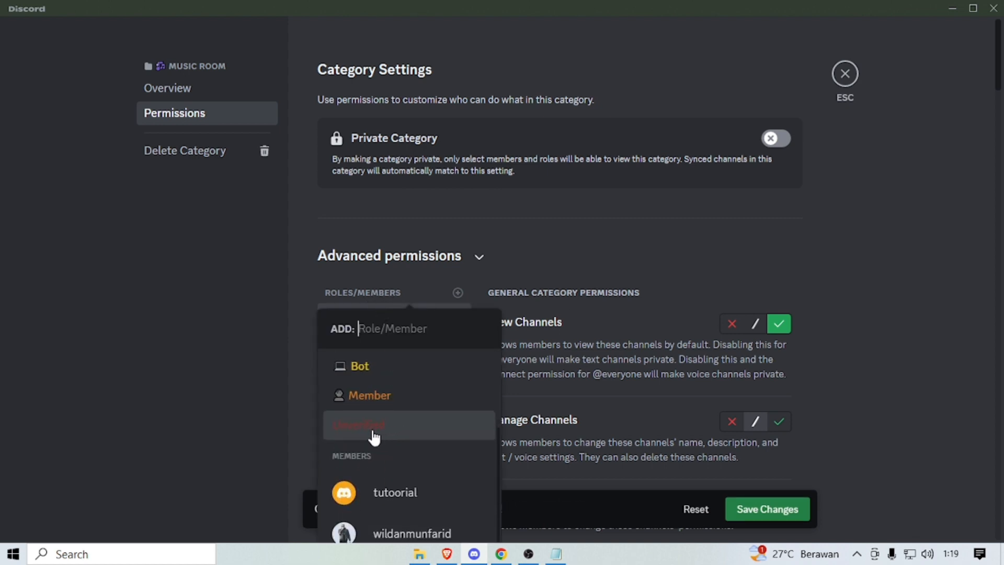
pyautogui.click(374, 436)
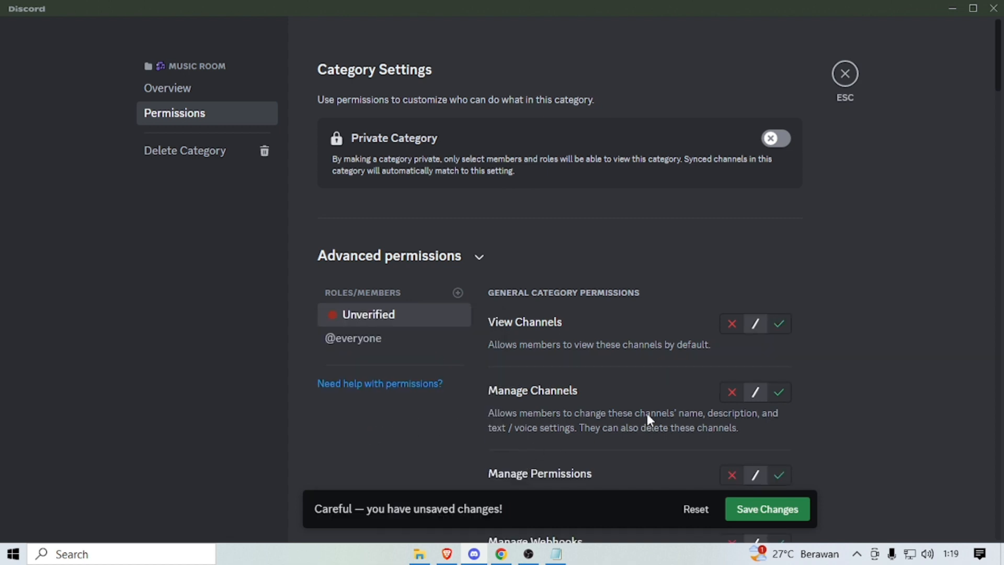
pyautogui.click(382, 322)
pyautogui.click(731, 326)
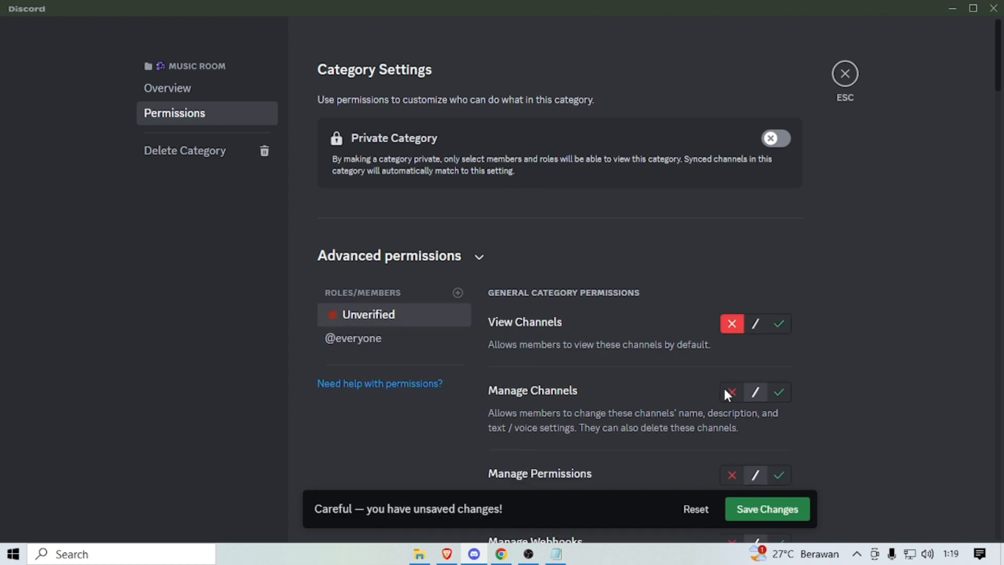
pyautogui.click(775, 515)
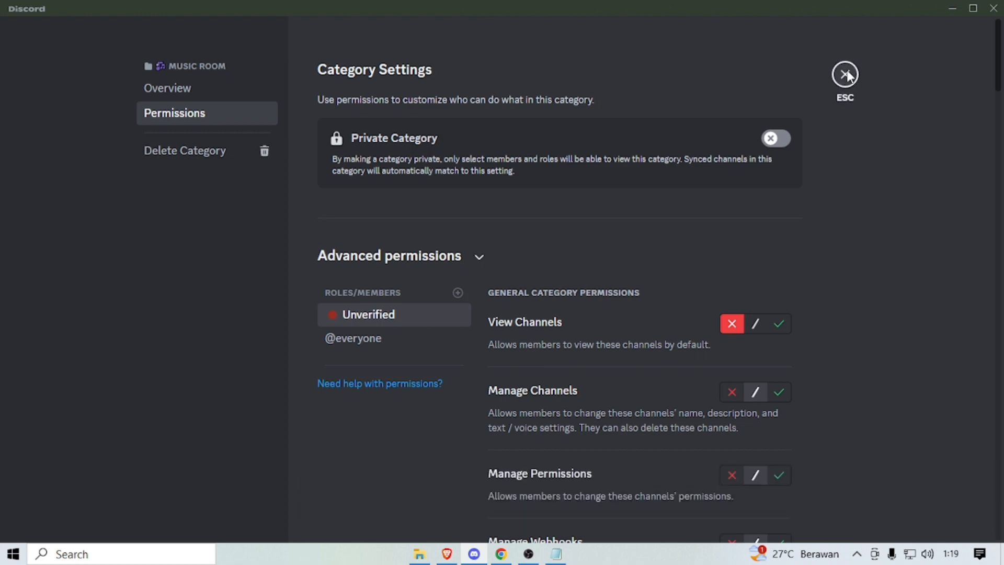
pyautogui.click(846, 74)
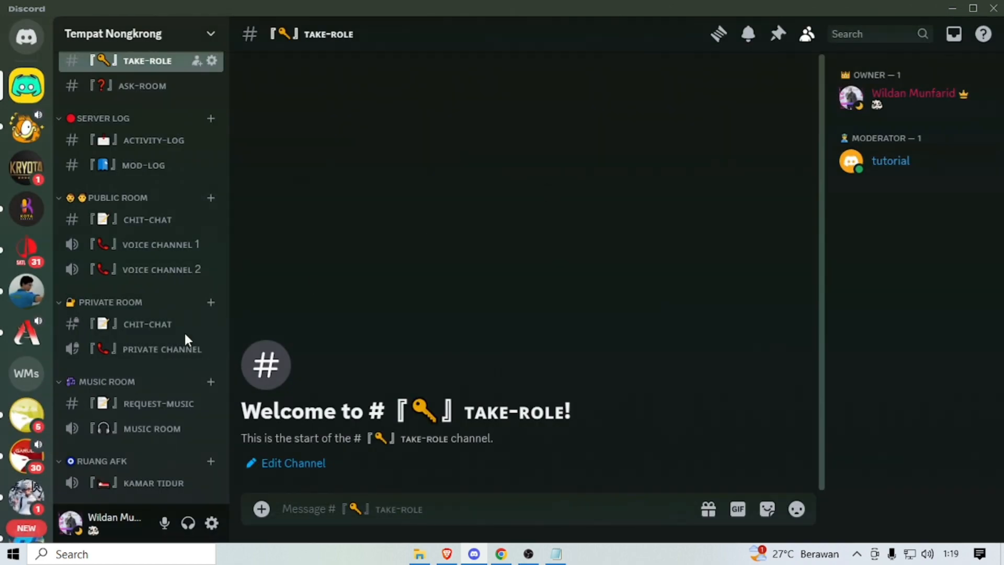
# - Review the MUSIC ROOM category's text and voice permissions, then close its settings
pyautogui.rightClick(144, 382)
pyautogui.click(212, 485)
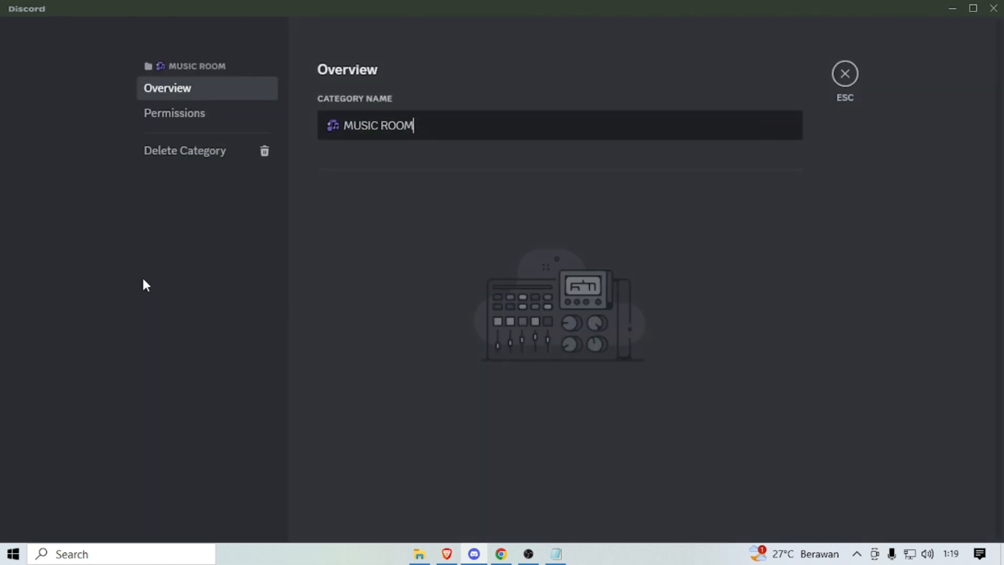
pyautogui.click(179, 115)
pyautogui.scroll(-5, 575, 403)
pyautogui.scroll(-15, 580, 439)
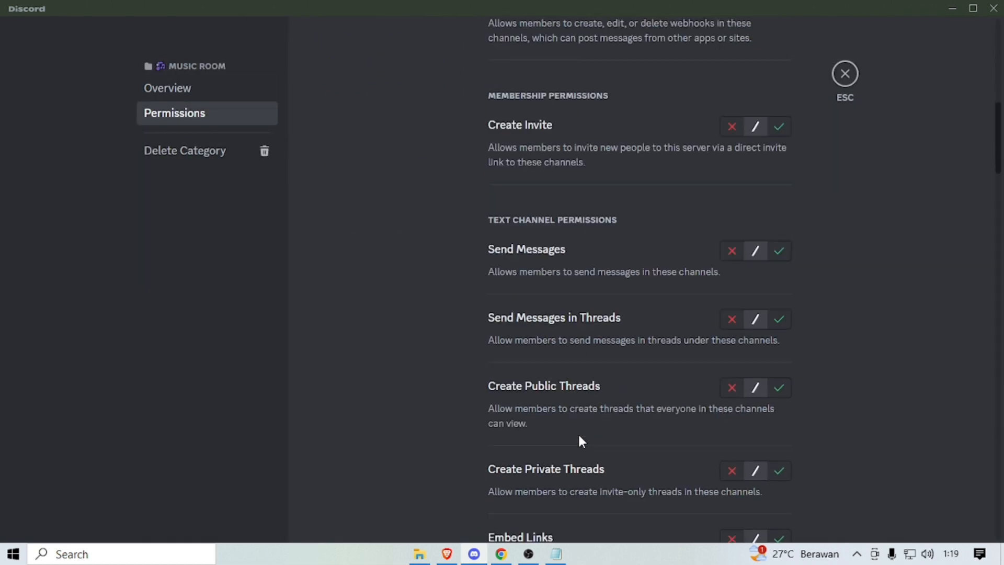
pyautogui.scroll(-15, 579, 438)
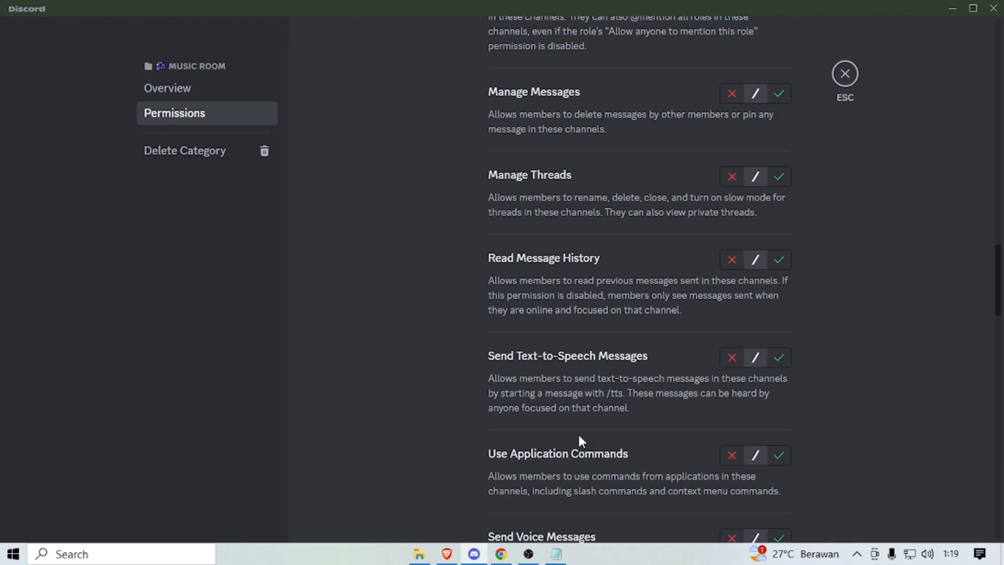
pyautogui.scroll(-10, 582, 442)
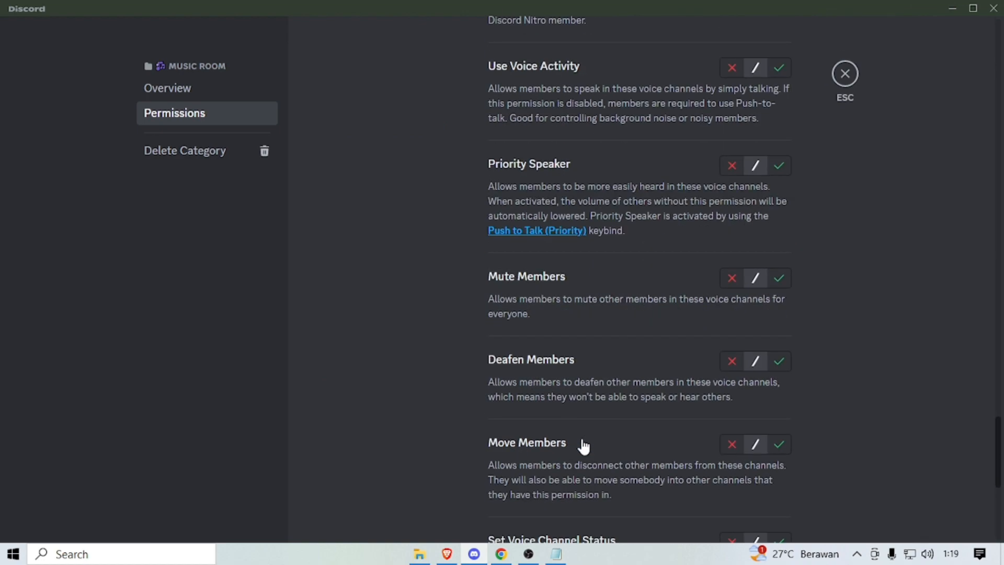
pyautogui.click(837, 76)
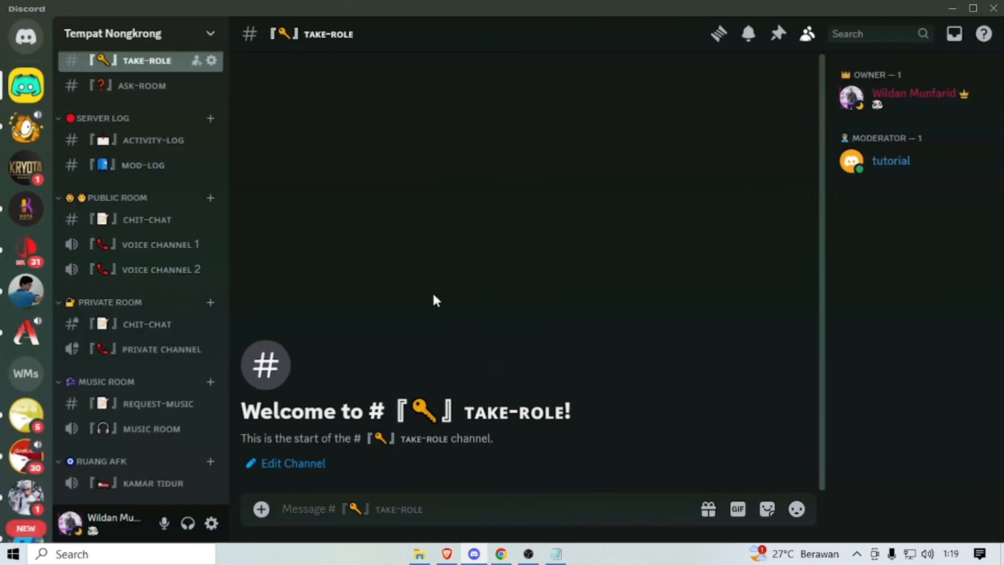
pyautogui.rightClick(148, 466)
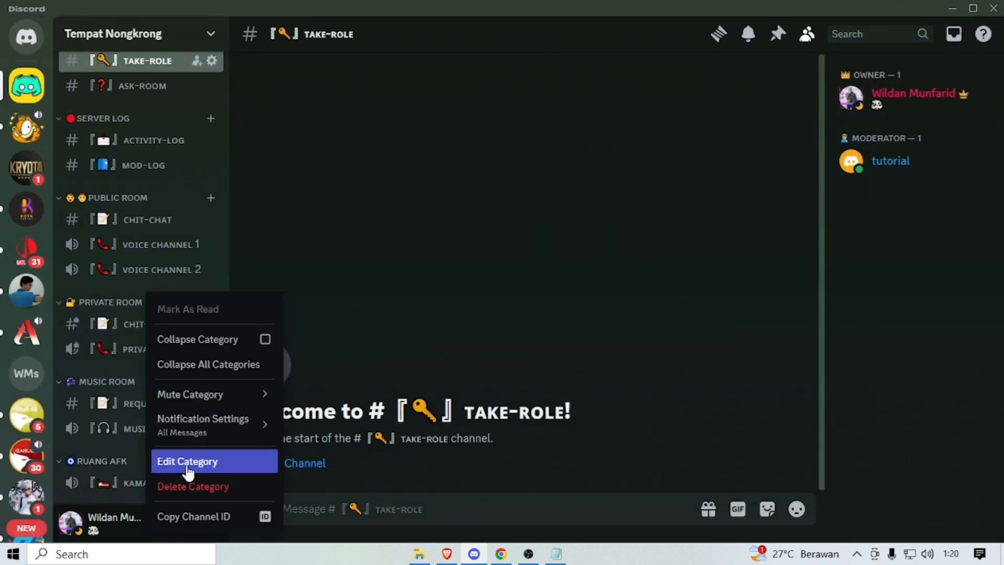
pyautogui.click(185, 462)
pyautogui.click(208, 114)
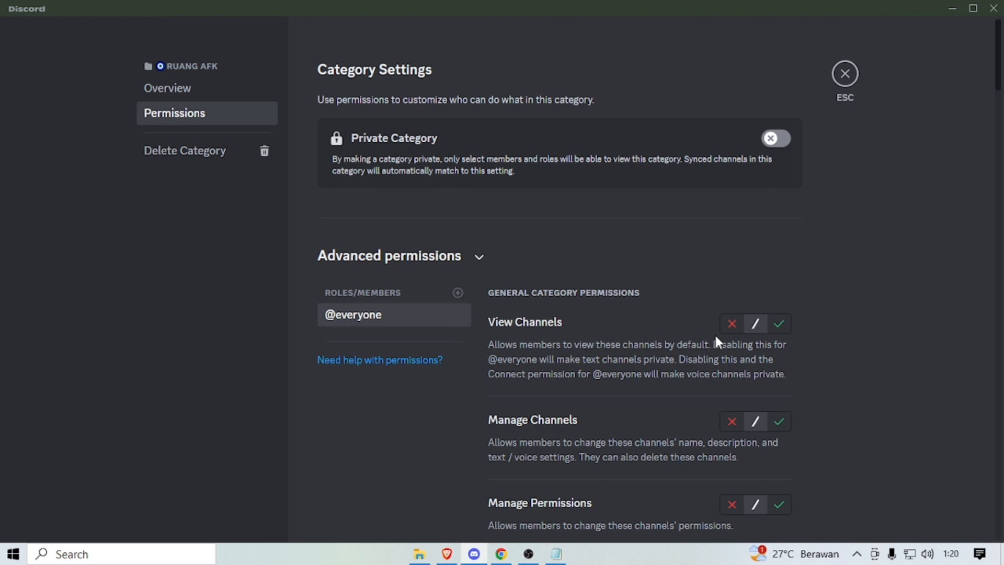
pyautogui.click(779, 324)
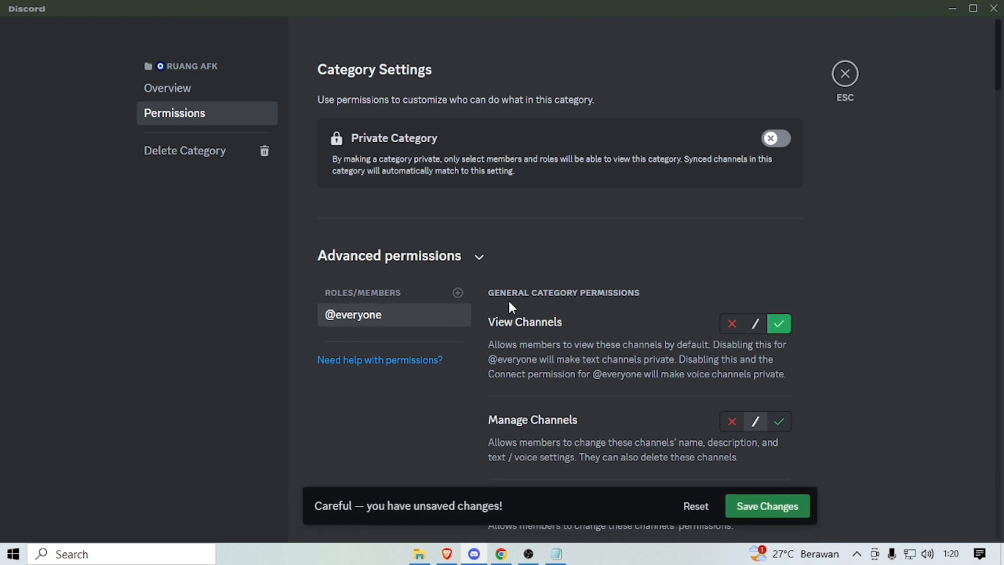
# - Add the Unverified role to the RUANG AFK category's permissions, deny it View Channels, then save and close the settings
pyautogui.click(458, 293)
pyautogui.scroll(-2, 432, 394)
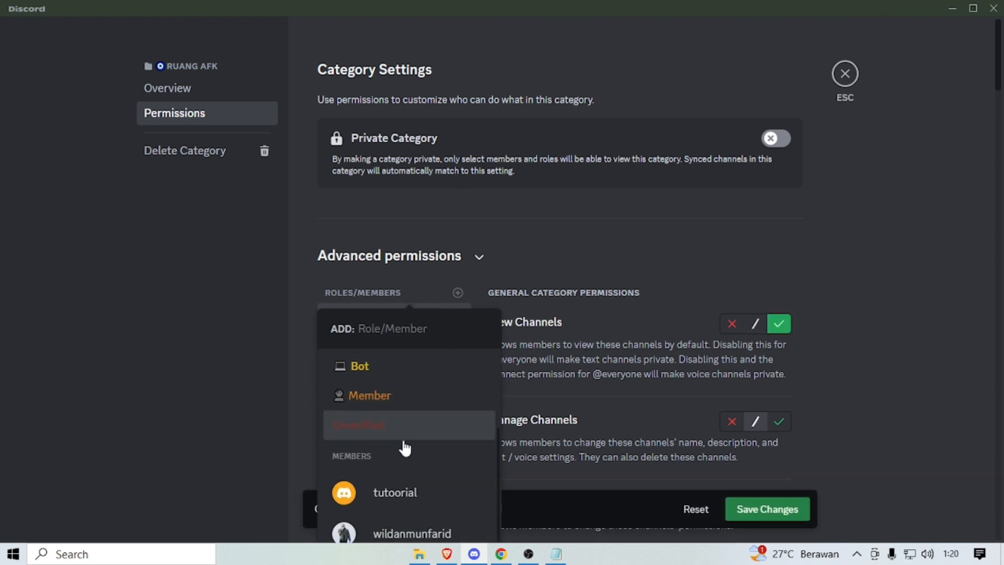
pyautogui.click(399, 438)
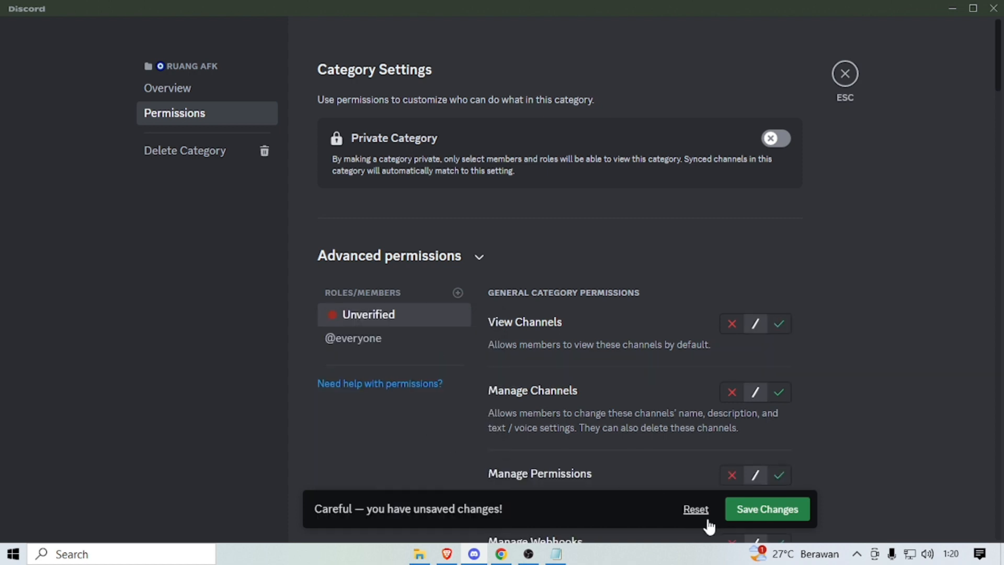
pyautogui.click(732, 324)
pyautogui.click(765, 509)
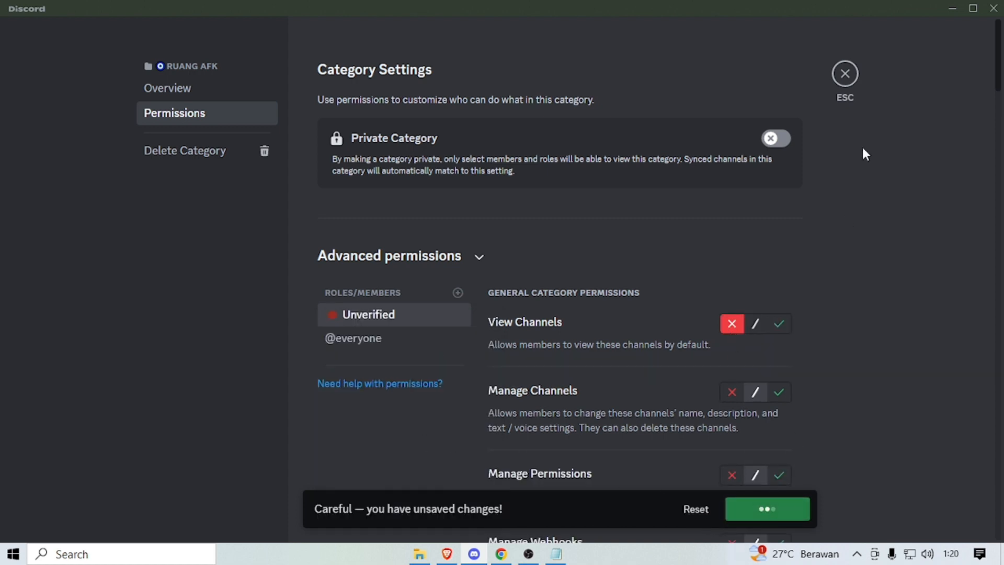
pyautogui.click(844, 74)
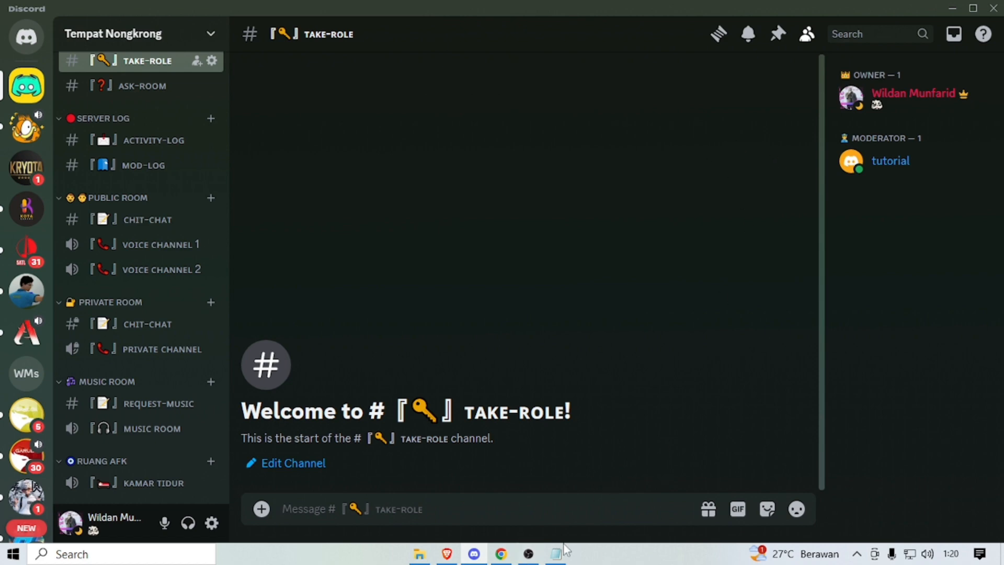
# - Switch to Discord in Chrome and check which Tempat Nongkrong categories and channels the test account can see
pyautogui.click(499, 556)
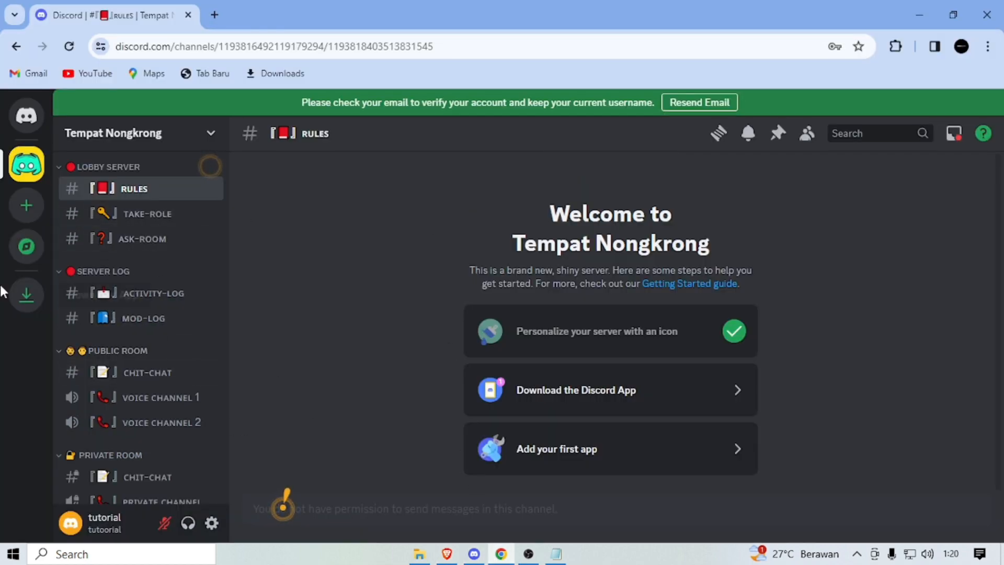
pyautogui.scroll(-5, 135, 231)
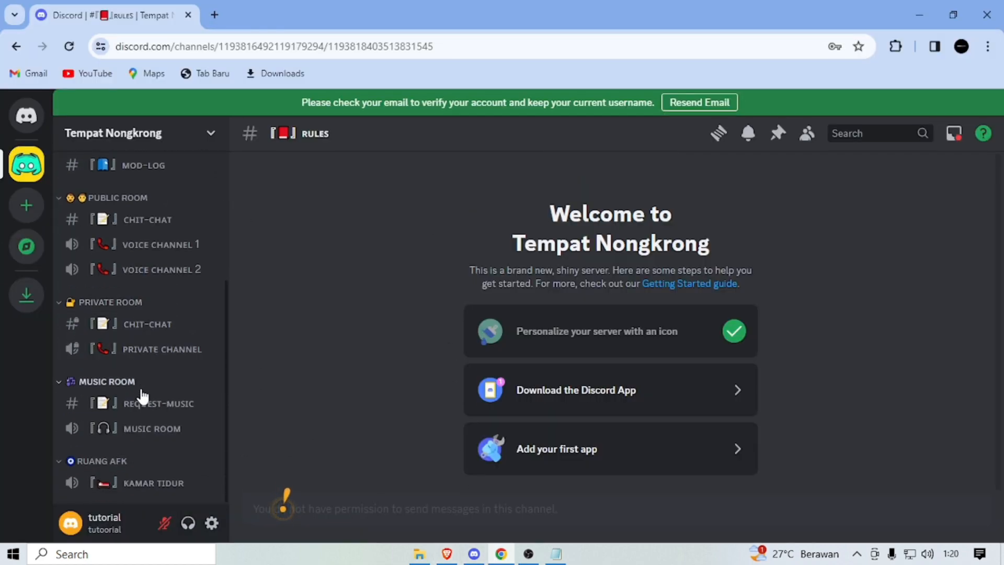
pyautogui.scroll(6, 139, 397)
pyautogui.scroll(-6, 123, 366)
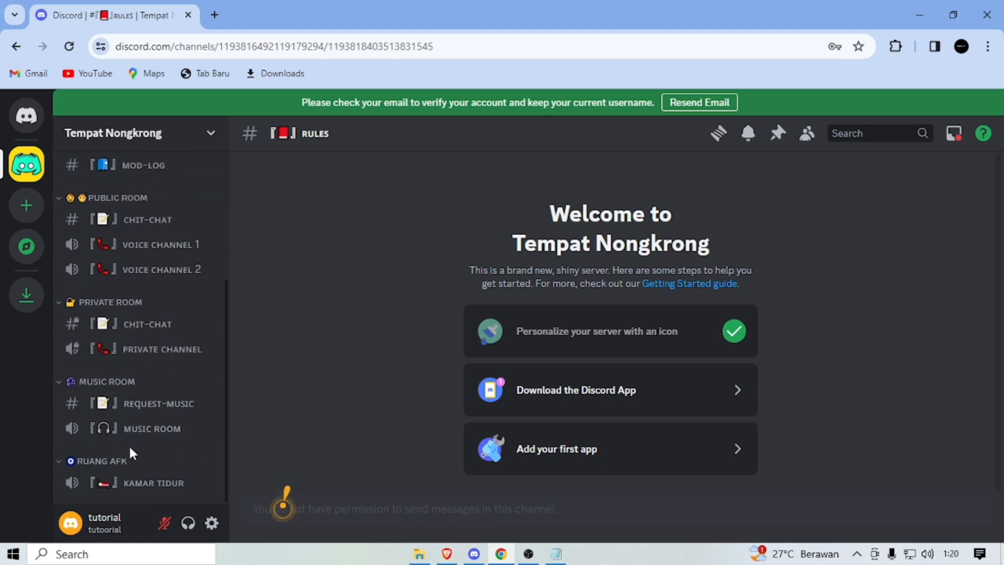
# - Look through the full Tempat Nongkrong channel list that the test account can see with the Moderator role
pyautogui.scroll(6, 134, 397)
pyautogui.scroll(-4, 121, 360)
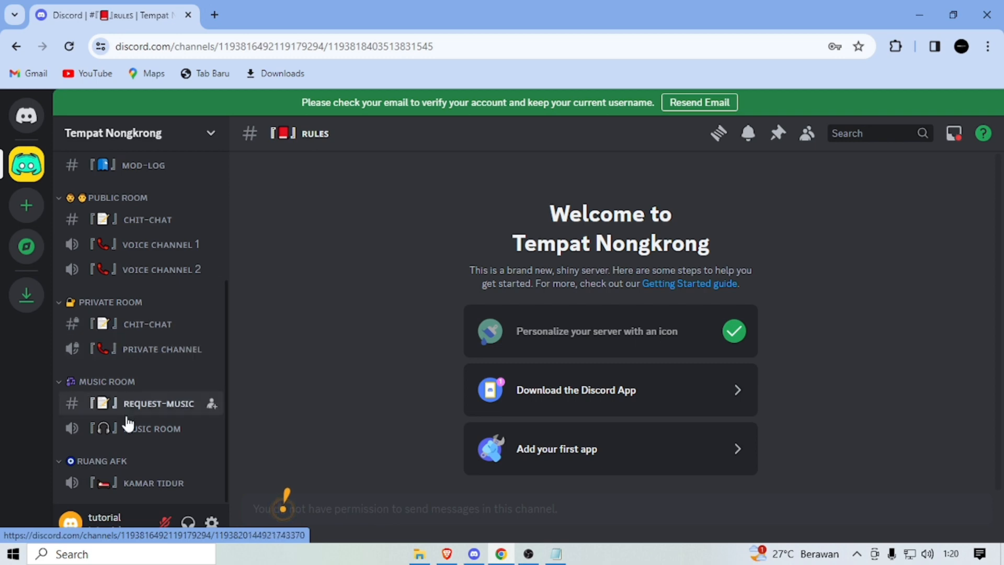
pyautogui.scroll(5, 139, 414)
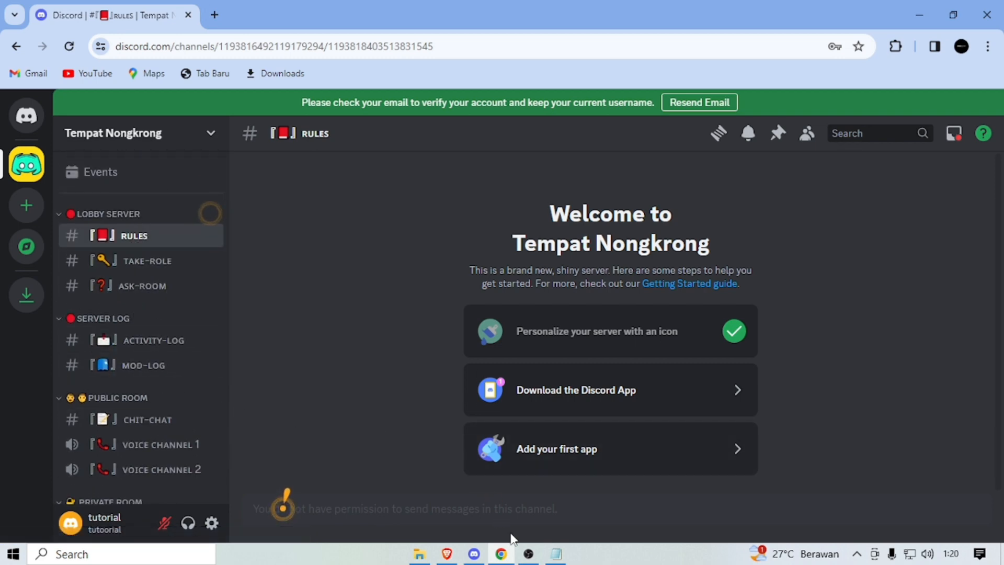
pyautogui.moveTo(502, 558)
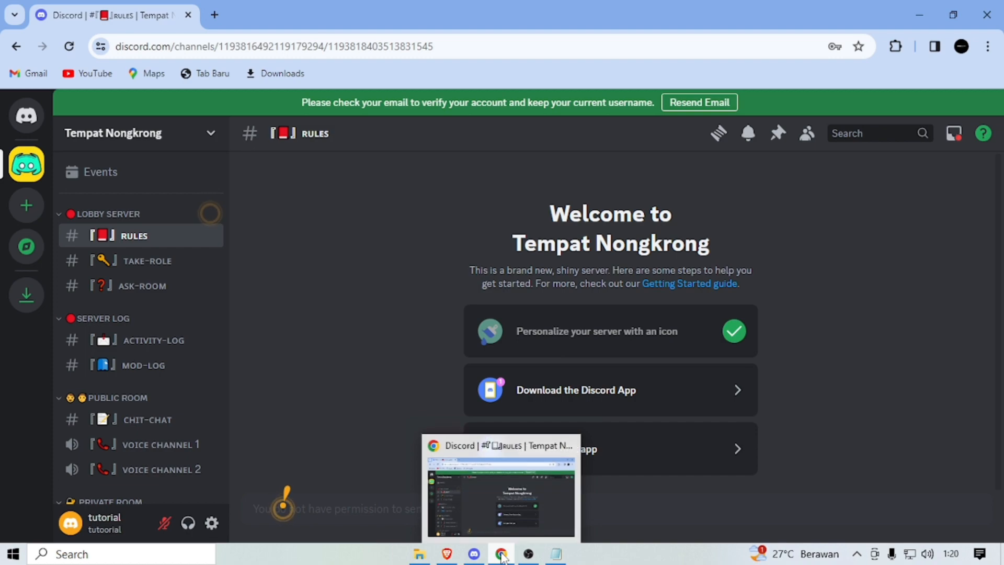
# - Switch to the Discord desktop app and replace the test account's Moderator role with Unverified
pyautogui.click(475, 554)
pyautogui.click(485, 559)
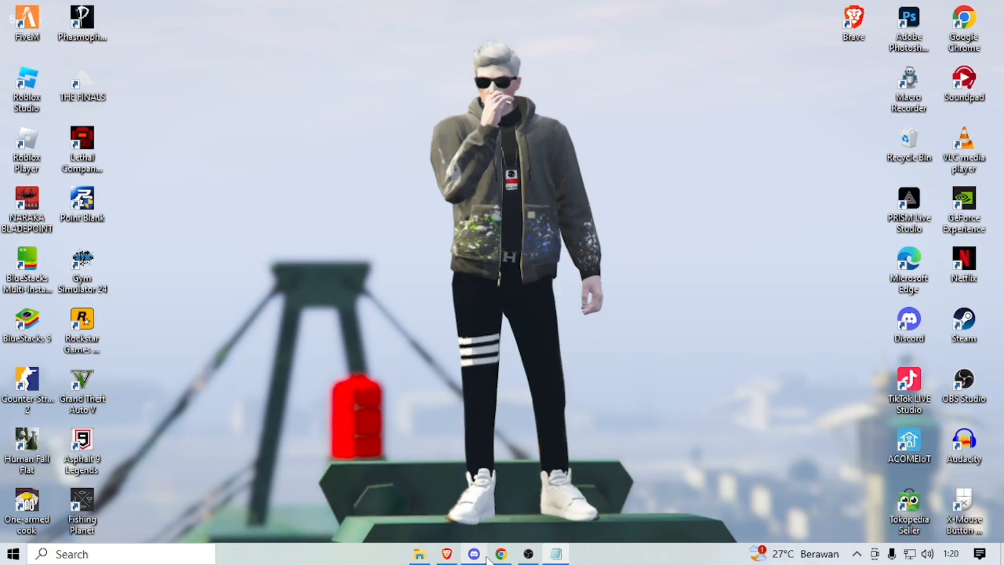
pyautogui.click(485, 559)
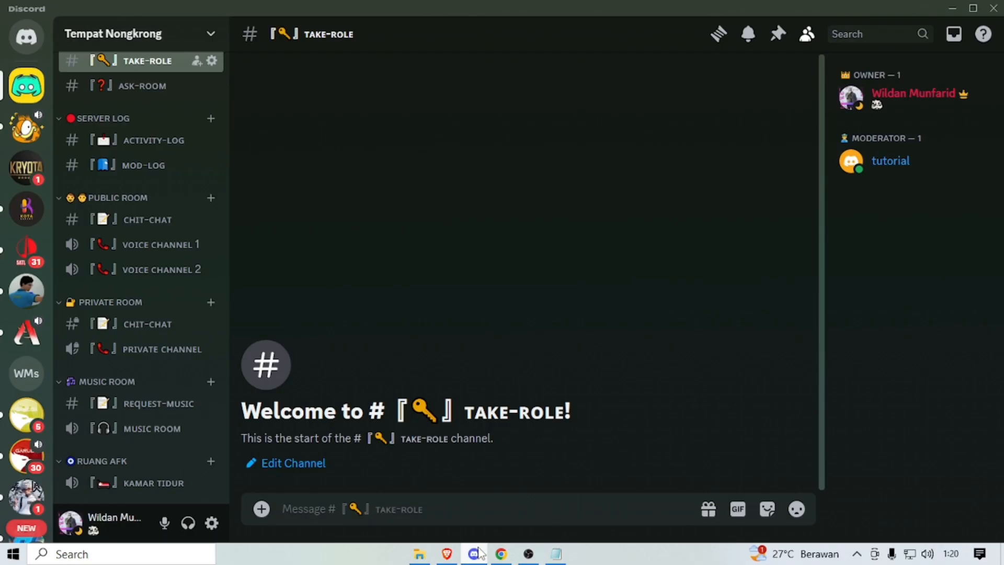
pyautogui.rightClick(892, 172)
pyautogui.moveTo(788, 518)
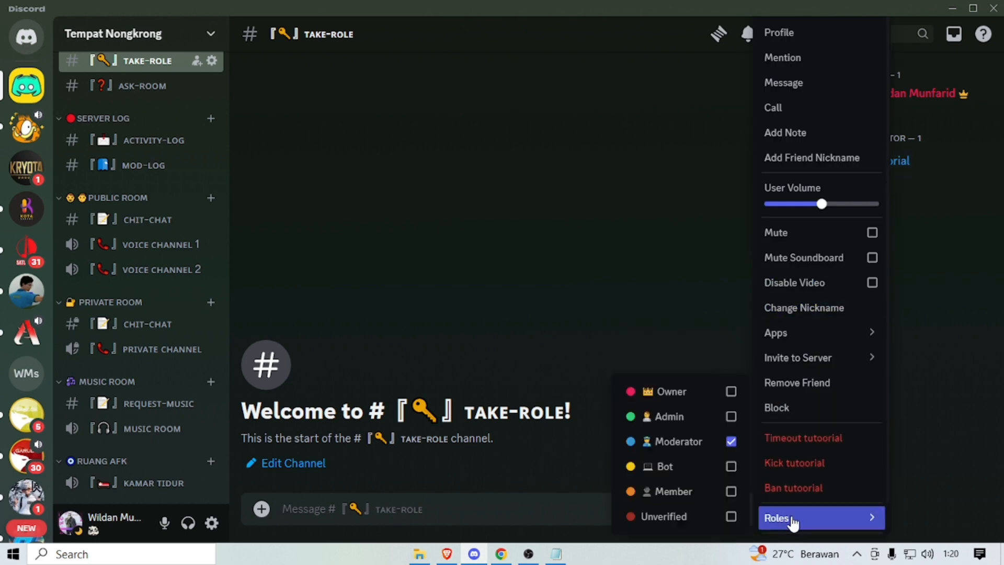
pyautogui.click(711, 453)
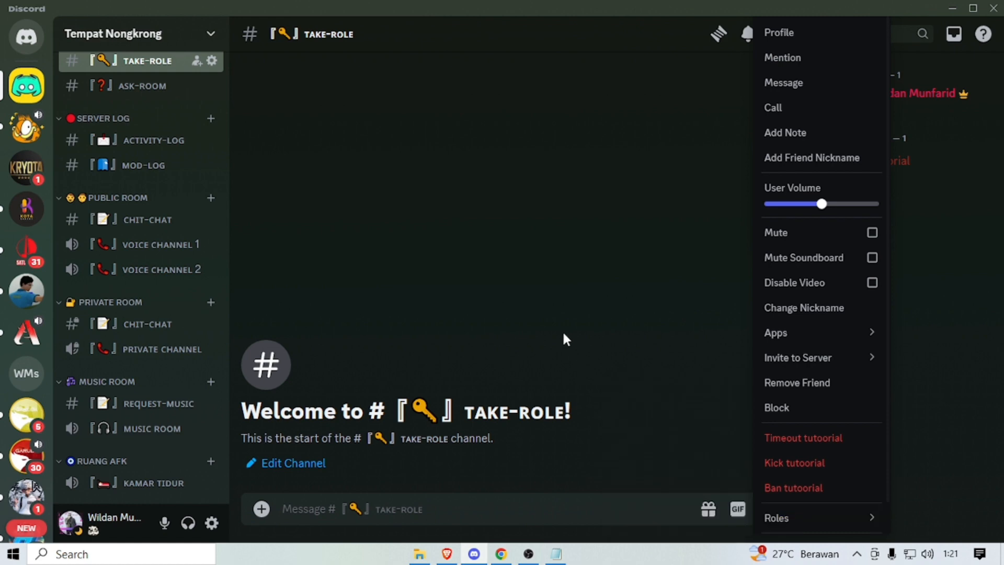
pyautogui.click(559, 352)
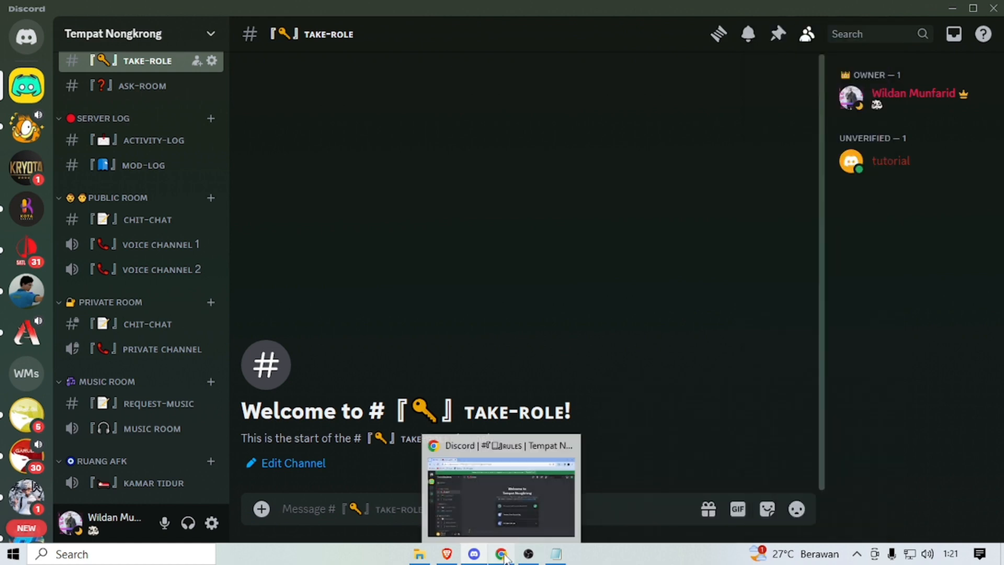
# - Check the roles assigned to the server owner, then switch to Chrome to view the channels available to the Unverified test account
pyautogui.rightClick(889, 97)
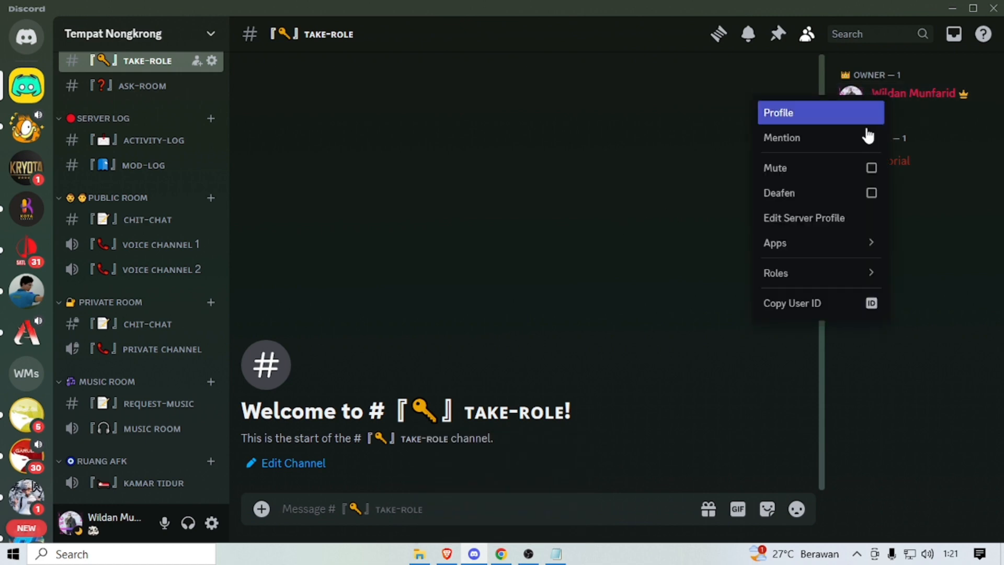
pyautogui.moveTo(816, 285)
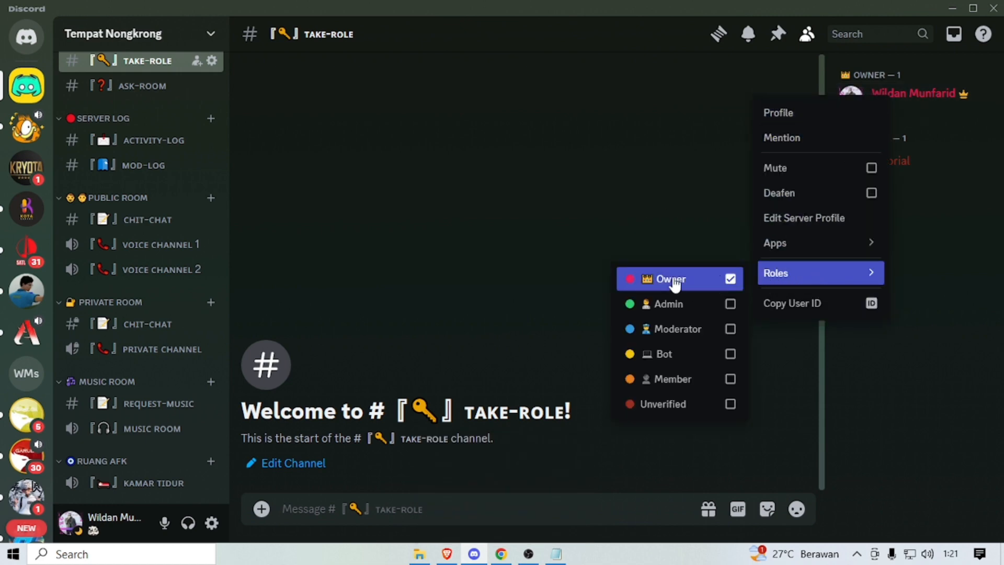
pyautogui.click(526, 306)
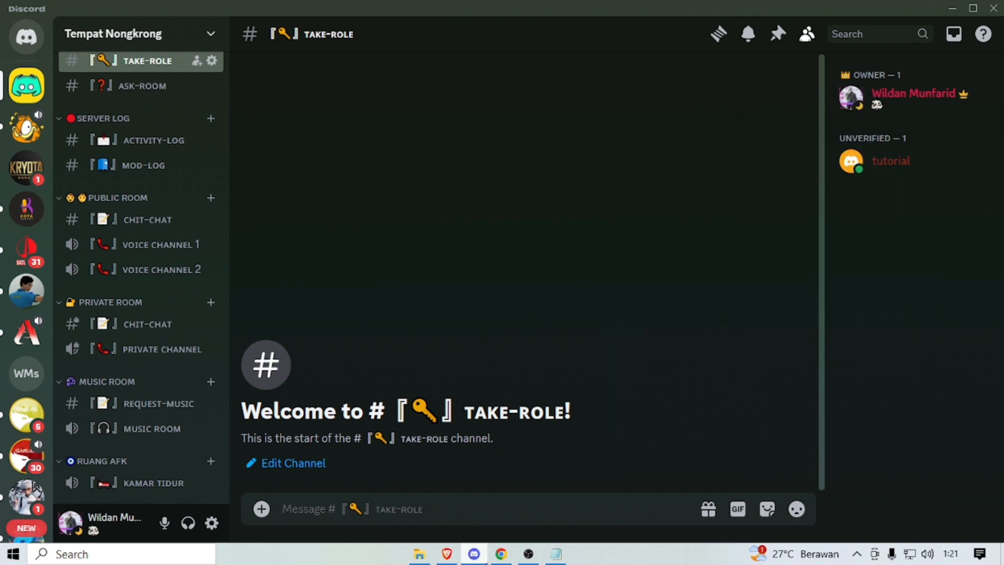
pyautogui.click(501, 554)
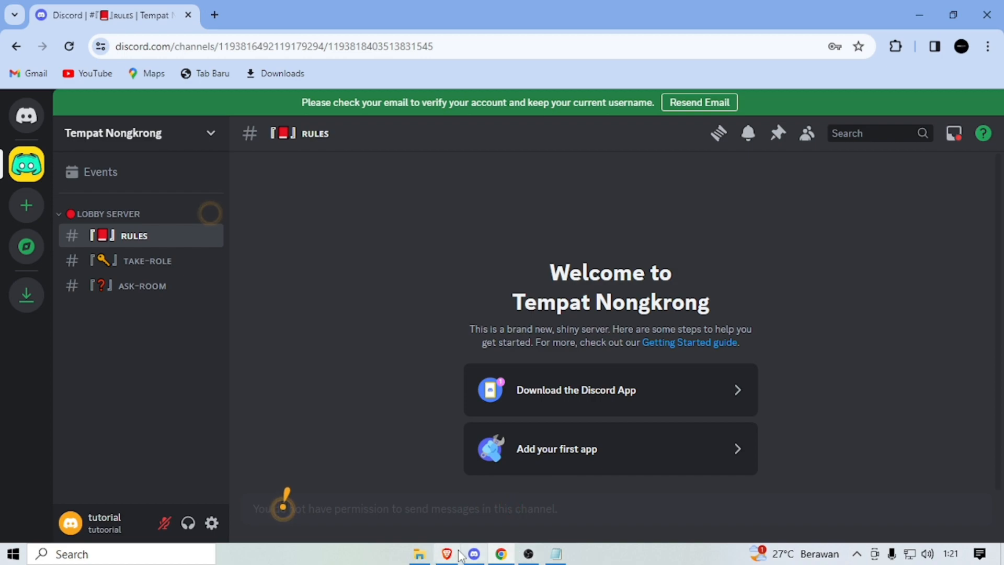
# - Return to the Discord desktop app and change the test account's role from Unverified to Member
pyautogui.click(476, 556)
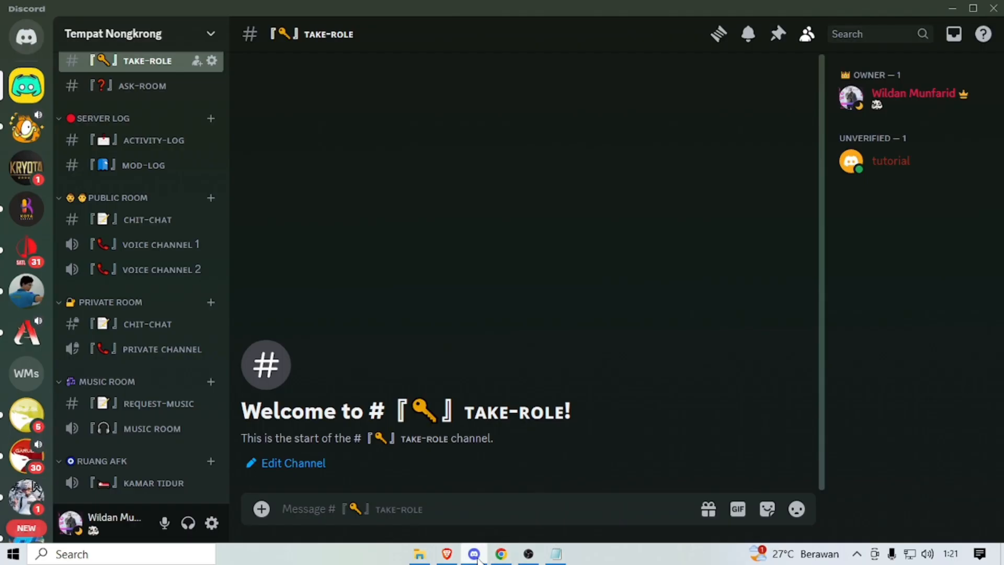
pyautogui.rightClick(883, 166)
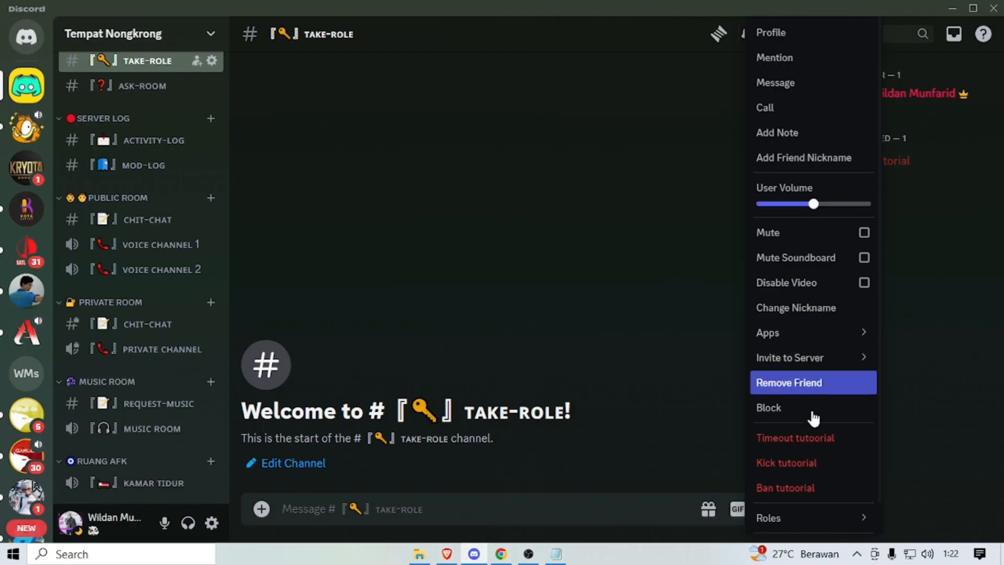
pyautogui.moveTo(754, 518)
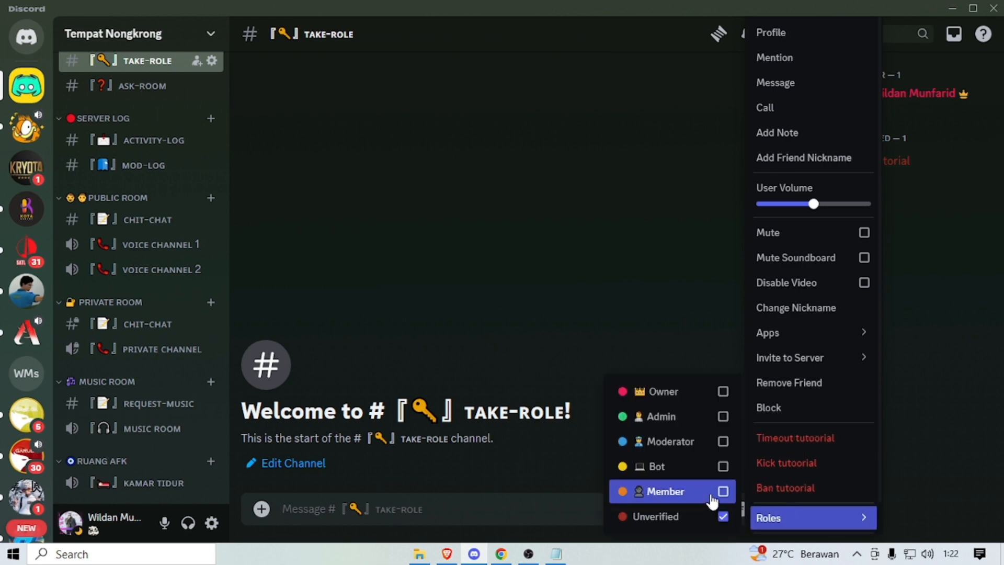
pyautogui.click(688, 524)
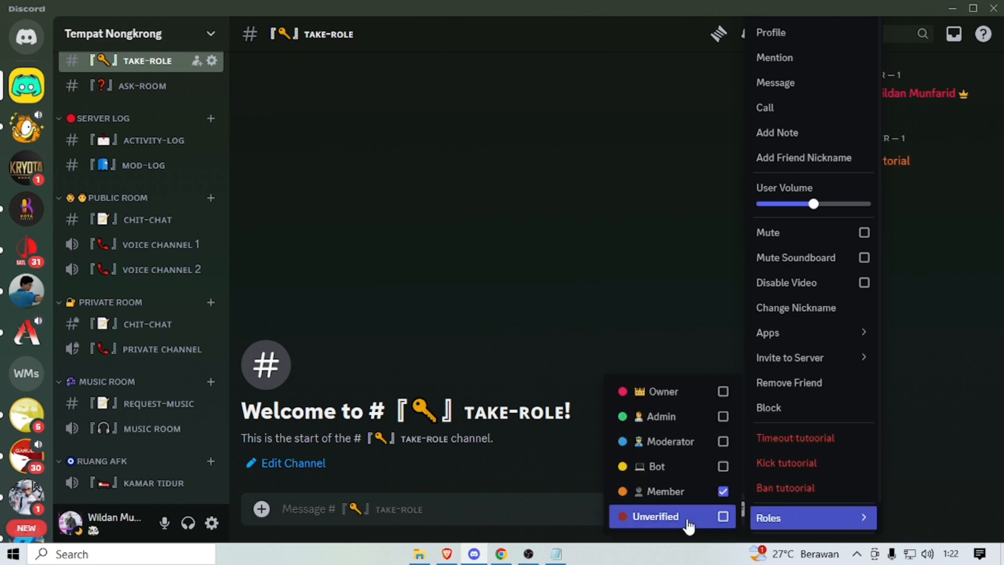
pyautogui.click(458, 309)
# - Switch to Discord in Chrome and examine which categories and channels the test account can see as a Member
pyautogui.click(501, 554)
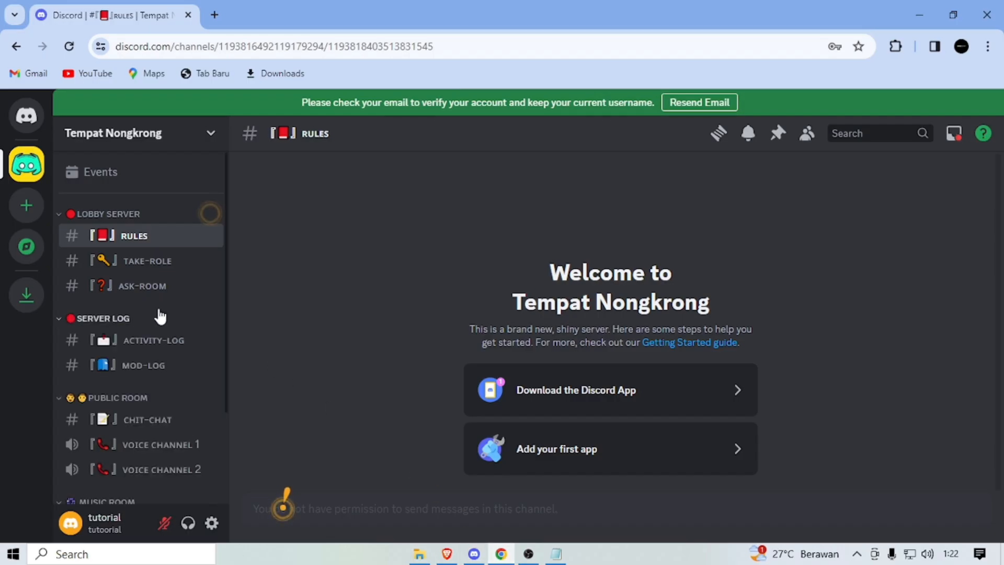
pyautogui.scroll(-2, 156, 303)
pyautogui.scroll(2, 152, 386)
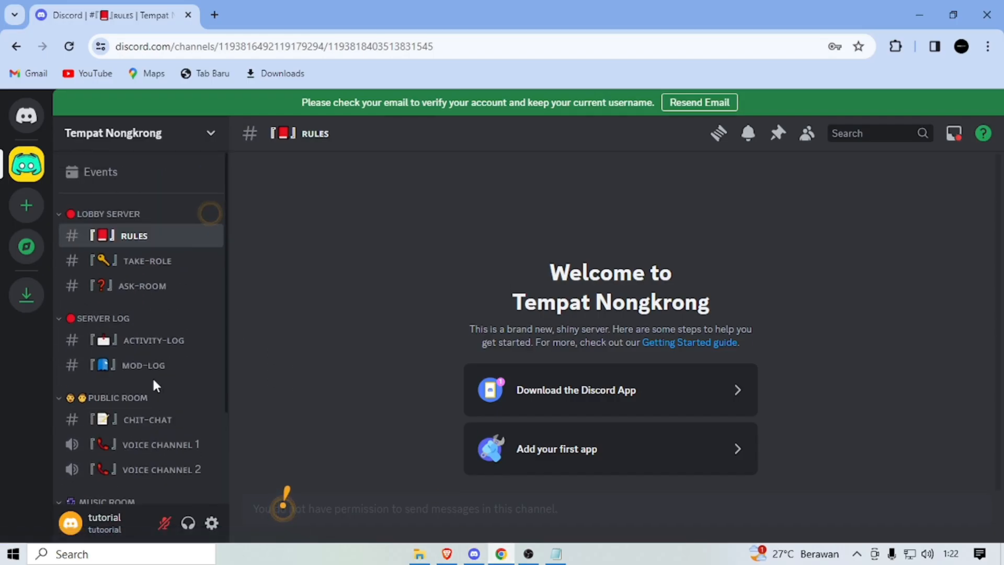
pyautogui.scroll(-2, 152, 377)
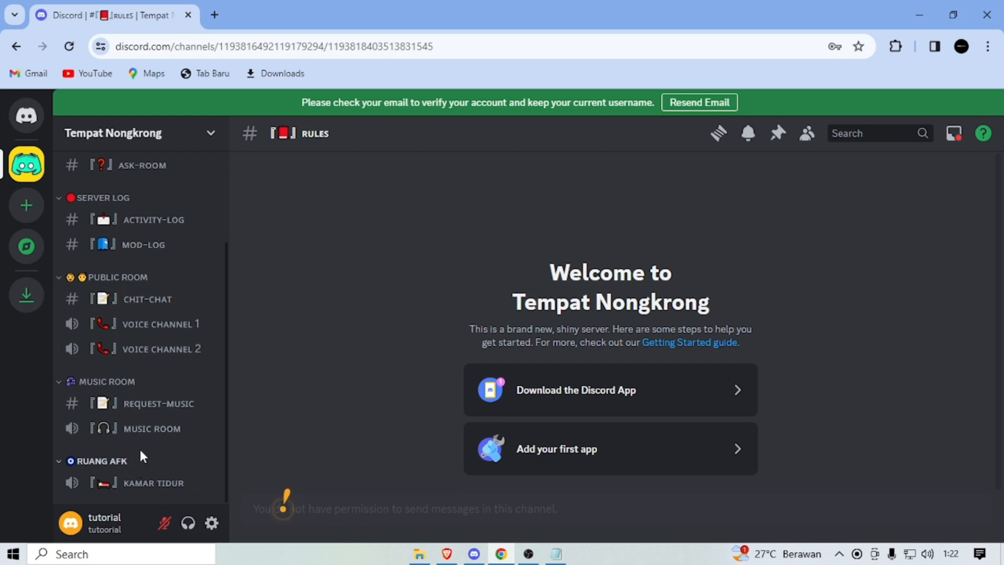
pyautogui.scroll(2, 141, 434)
pyautogui.scroll(-2, 139, 277)
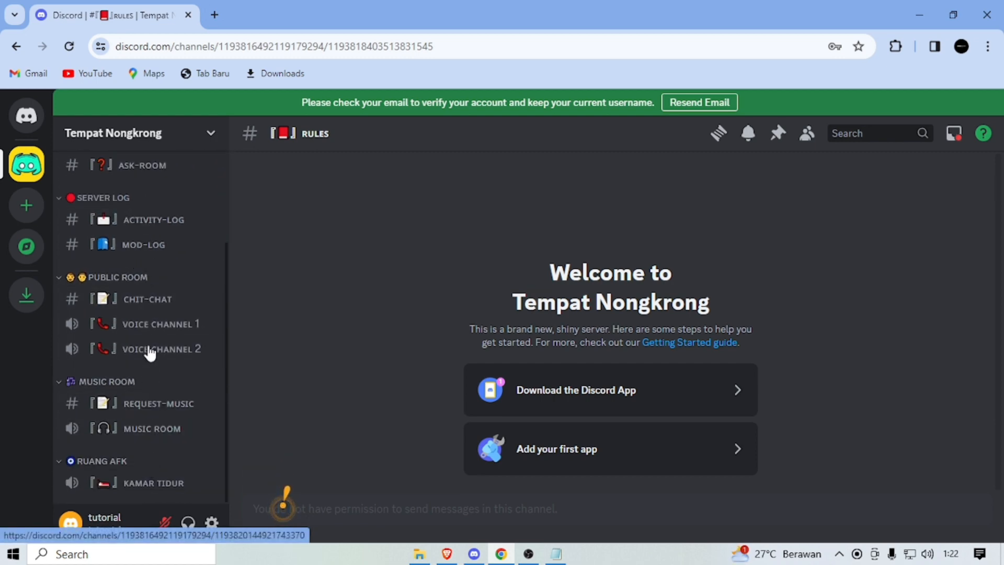
pyautogui.scroll(2, 152, 283)
pyautogui.scroll(-2, 157, 267)
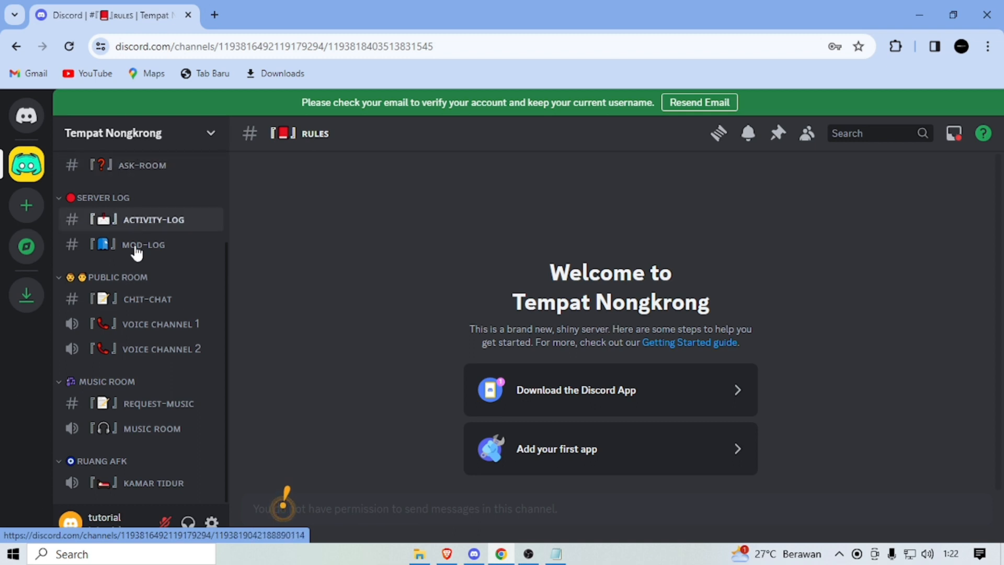
pyautogui.scroll(3, 149, 303)
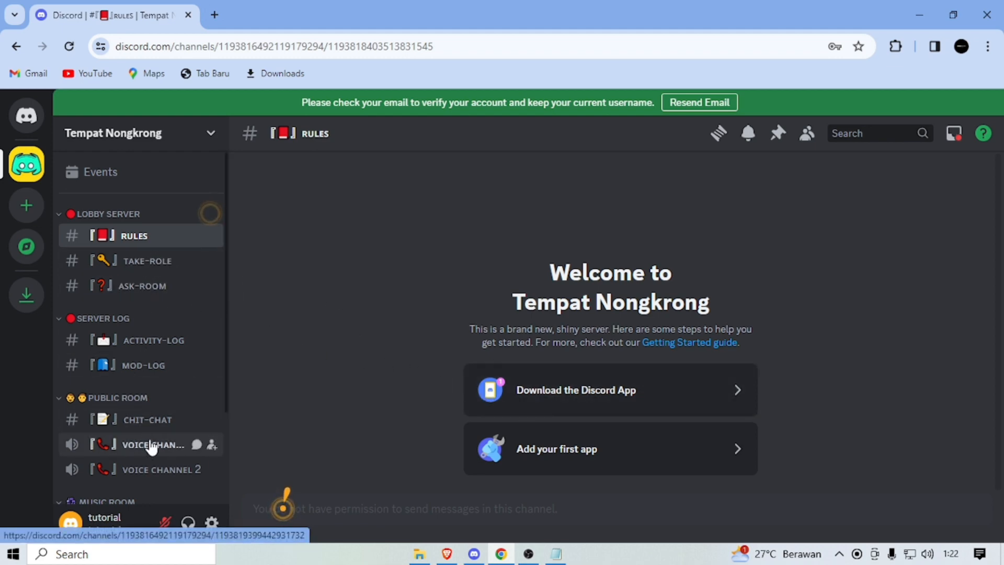
pyautogui.scroll(-3, 220, 418)
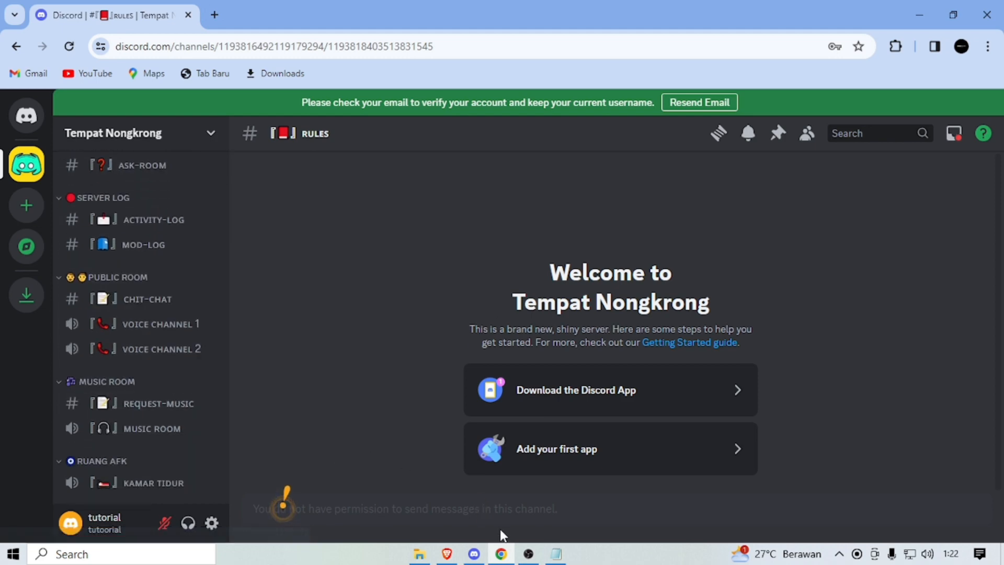
# - Return to the Discord desktop app and change the test account's role from Member to Moderator
pyautogui.click(484, 555)
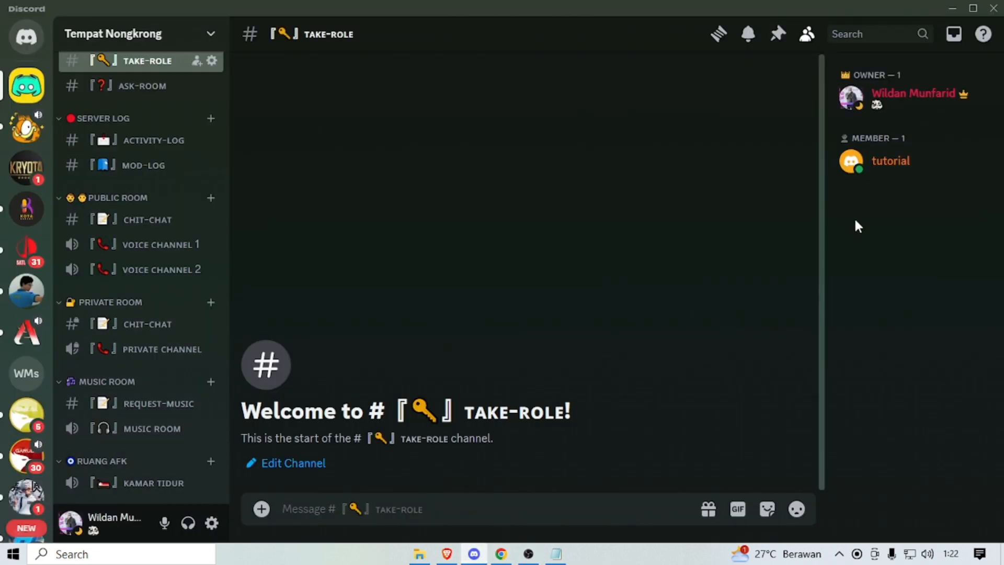
pyautogui.rightClick(879, 180)
pyautogui.moveTo(778, 518)
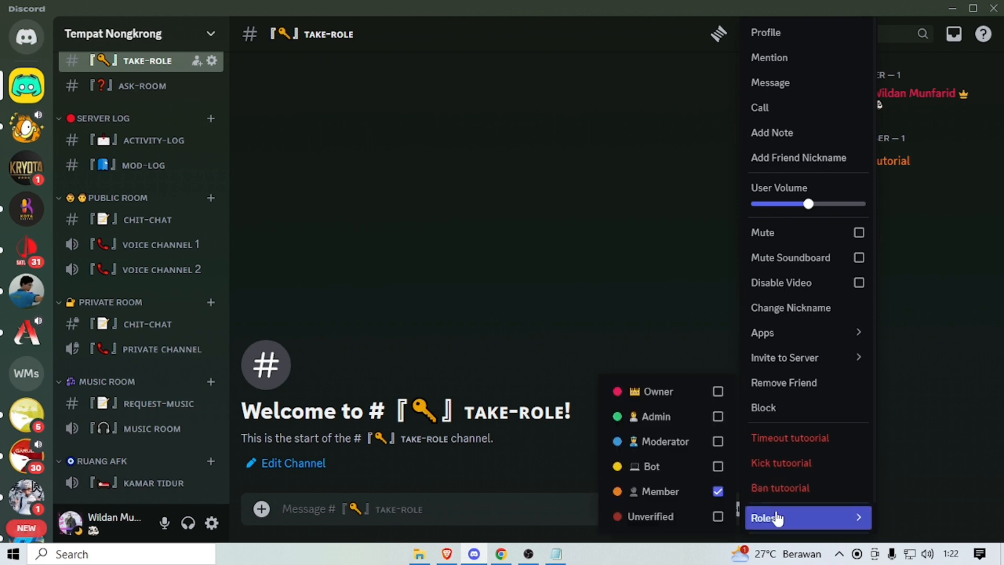
pyautogui.click(692, 442)
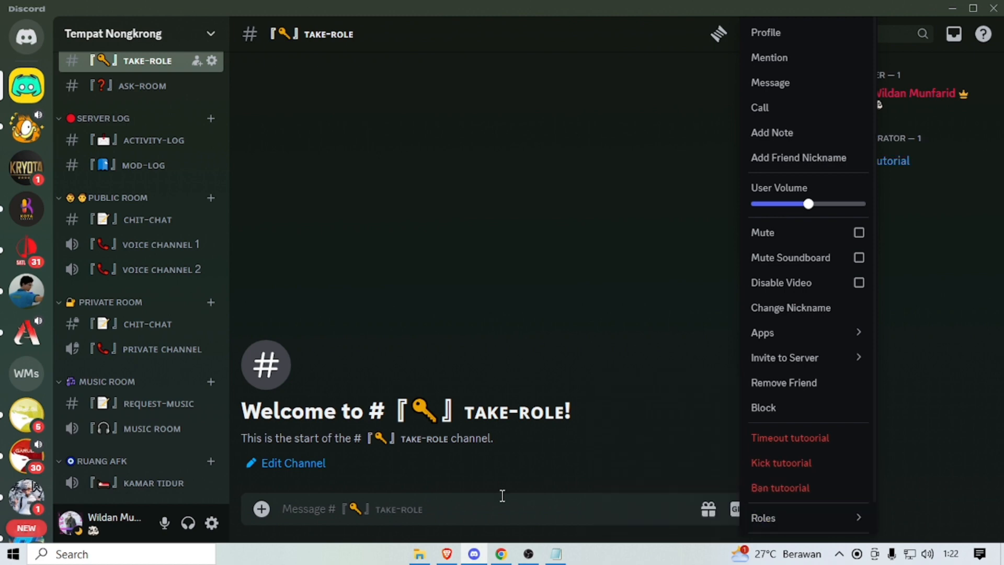
pyautogui.click(545, 484)
pyautogui.click(501, 554)
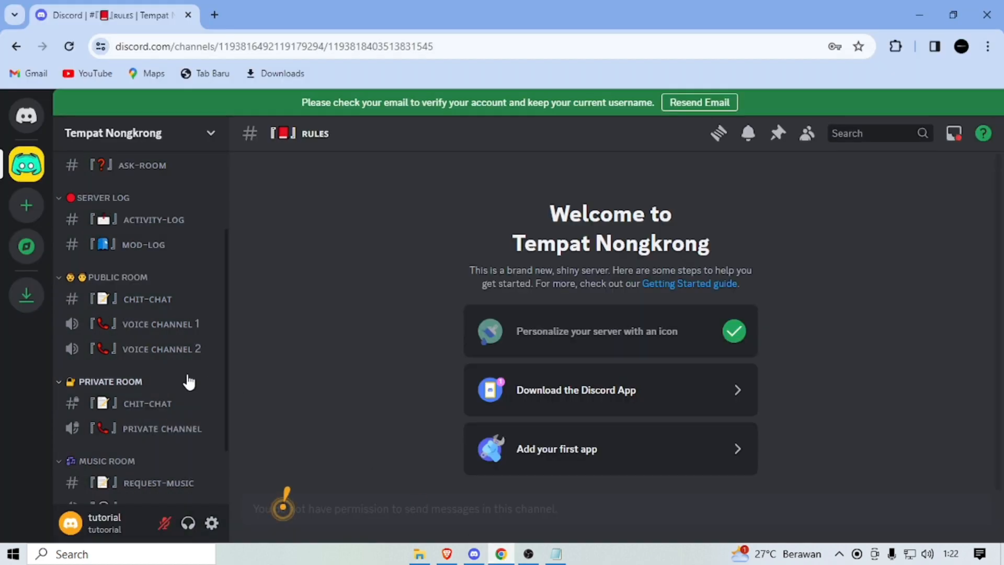
pyautogui.scroll(-3, 180, 381)
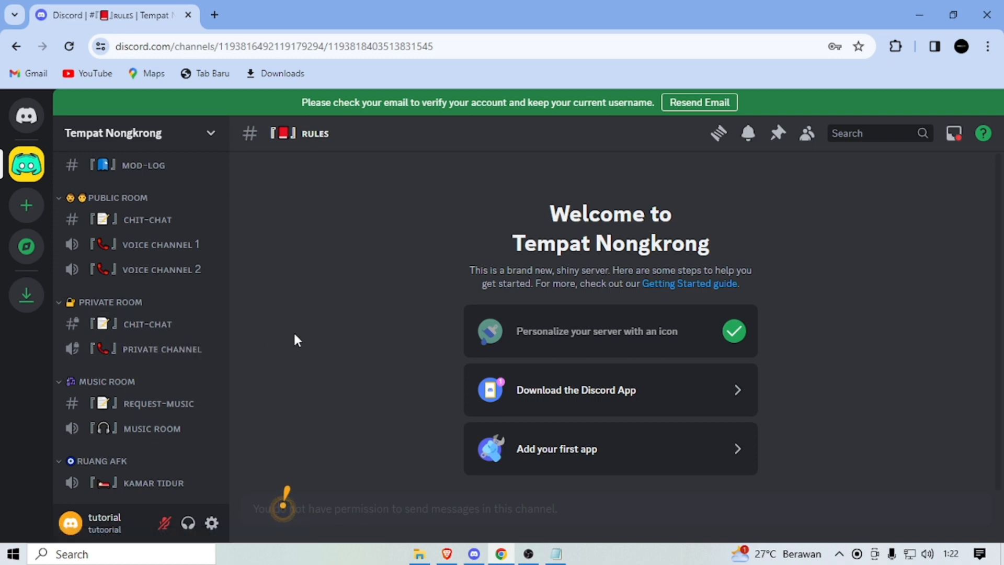
pyautogui.click(177, 335)
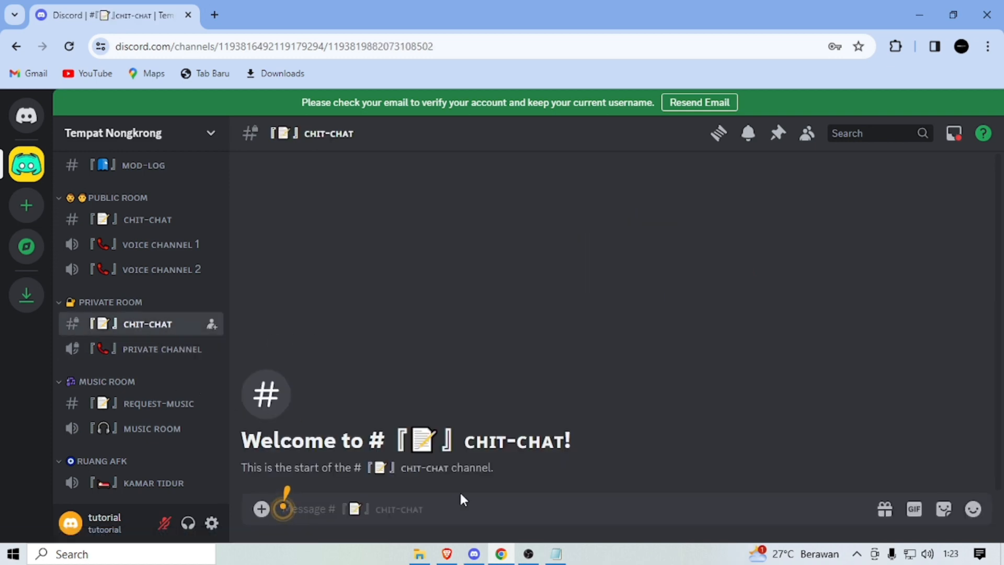
pyautogui.click(476, 556)
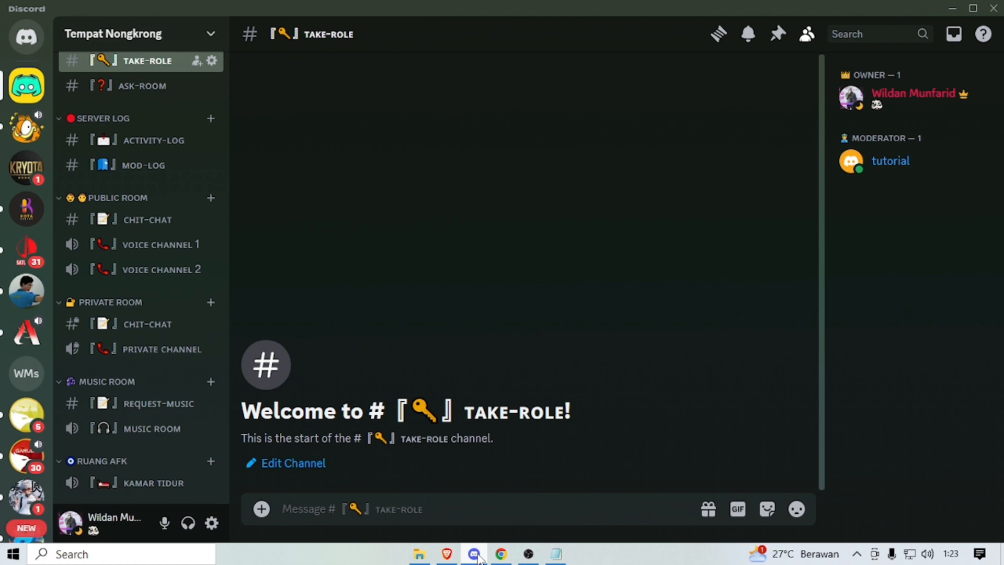